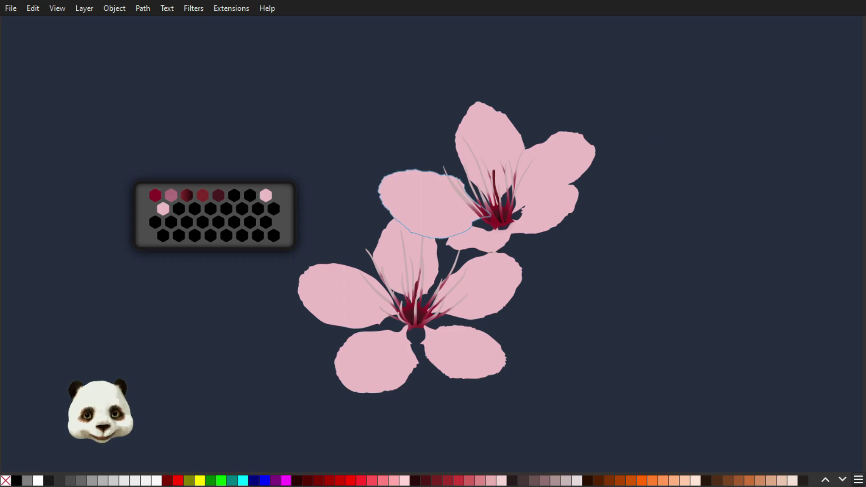
Step: Open the Fill and Stroke dialog and inspect the fill of the dark red gradient hexagon in the colour palette
key("ctrl+shift+f")
left_click_drag(728, 32, 699, 33)
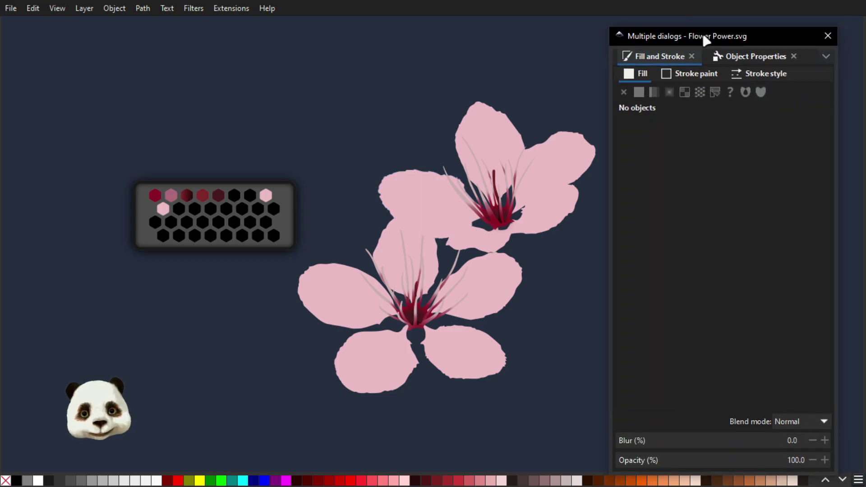
scroll(347, 225, "up", 2)
left_click_drag(325, 203, 431, 193)
left_click(136, 167)
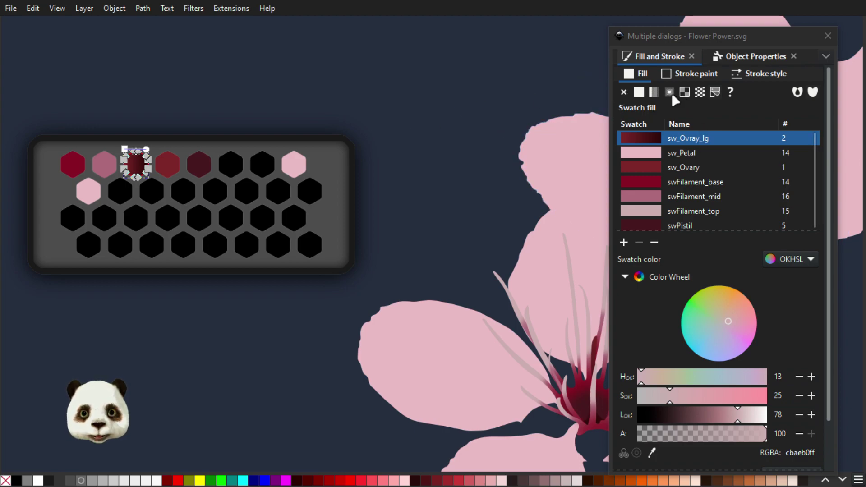
left_click(337, 82)
scroll(476, 140, "down", 2)
left_click_drag(427, 162, 340, 184)
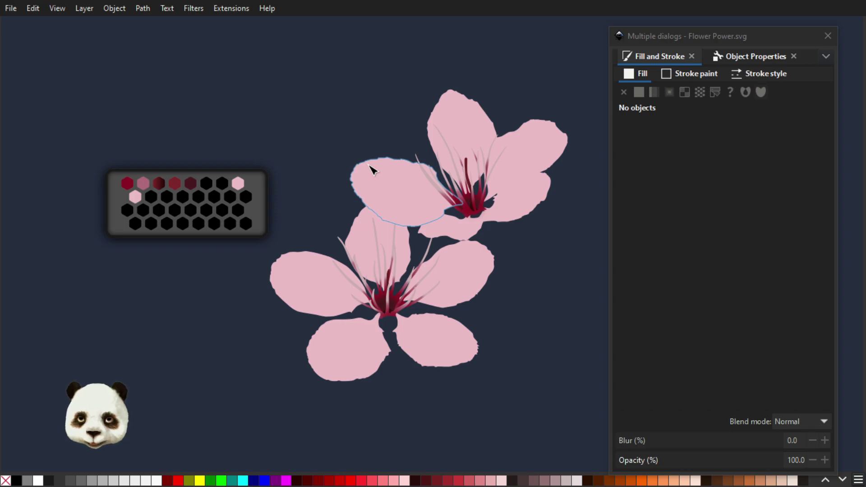
Step: Examine the filaments and core of the lower flower up close, as well as the whole page
scroll(411, 334, "up", 3)
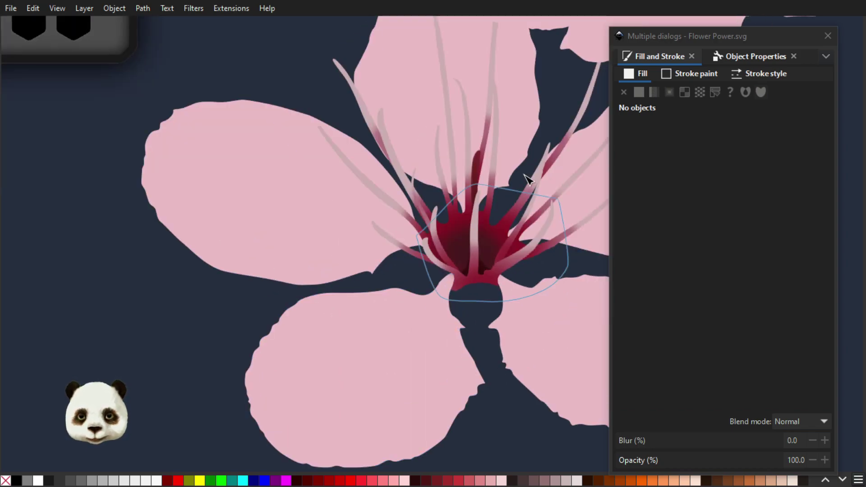
left_click_drag(477, 196, 437, 223)
scroll(440, 250, "up", 2)
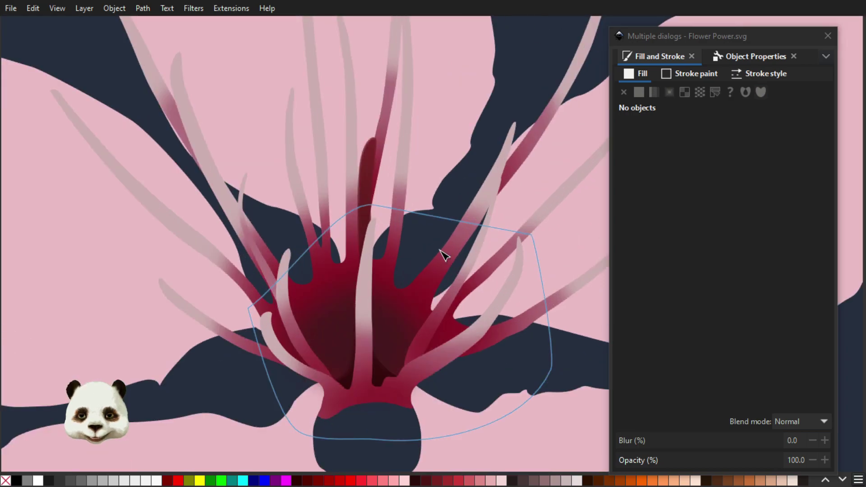
scroll(441, 251, "down", 3)
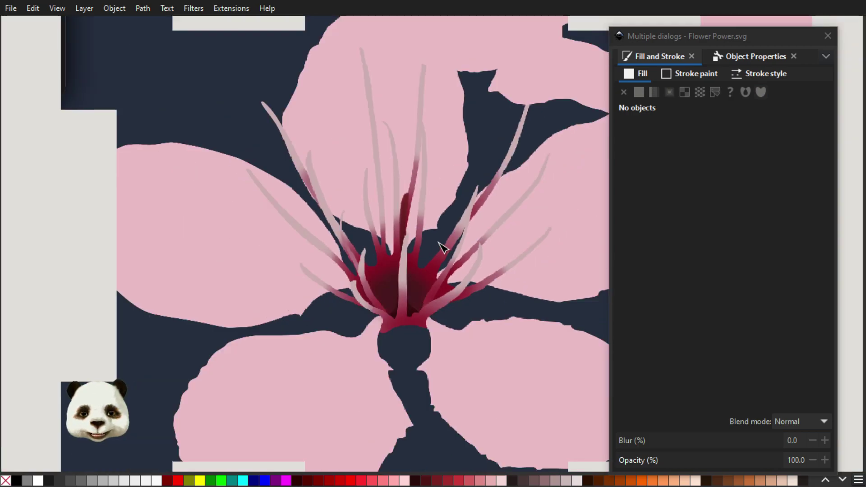
scroll(440, 248, "up", 2)
scroll(439, 242, "down", 5)
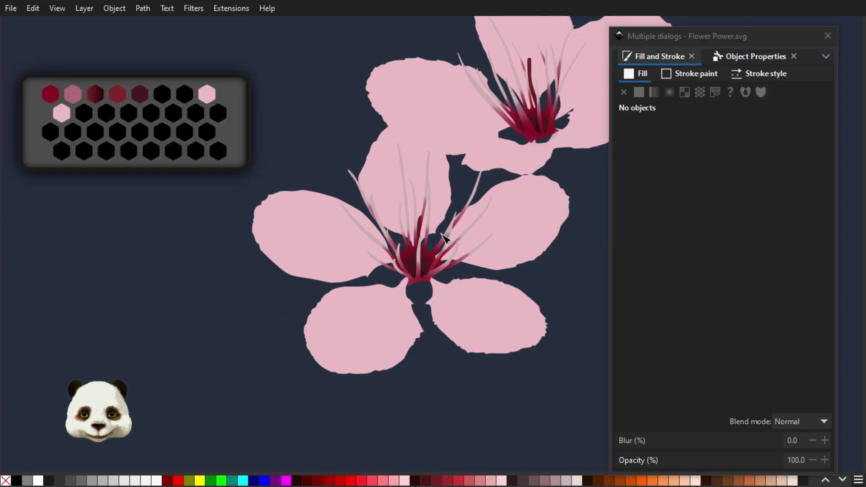
scroll(443, 233, "down", 4)
left_click_drag(496, 271, 372, 293)
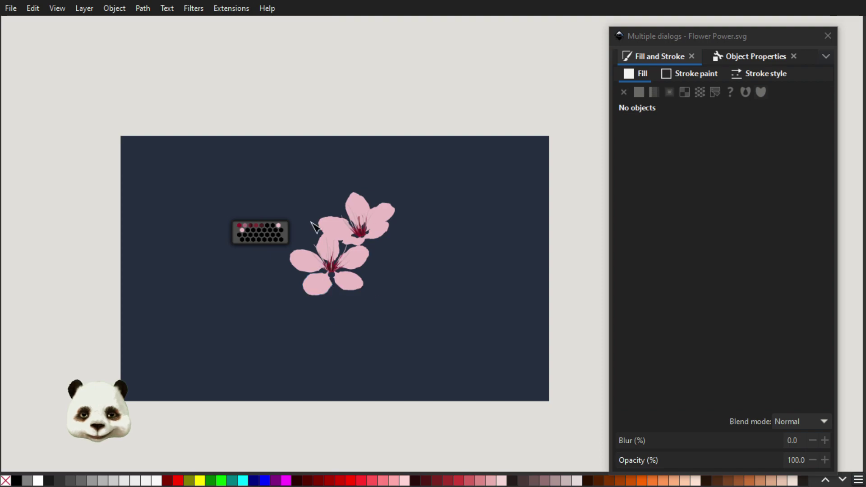
scroll(279, 306, "up", 3)
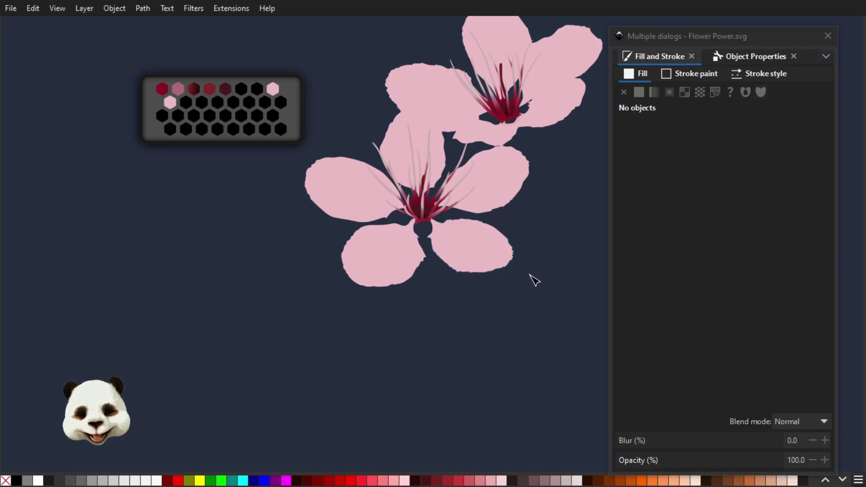
Step: Examine the soft blurred edge at the tip of the lower flower's dark red pistil
scroll(408, 183, "up", 5)
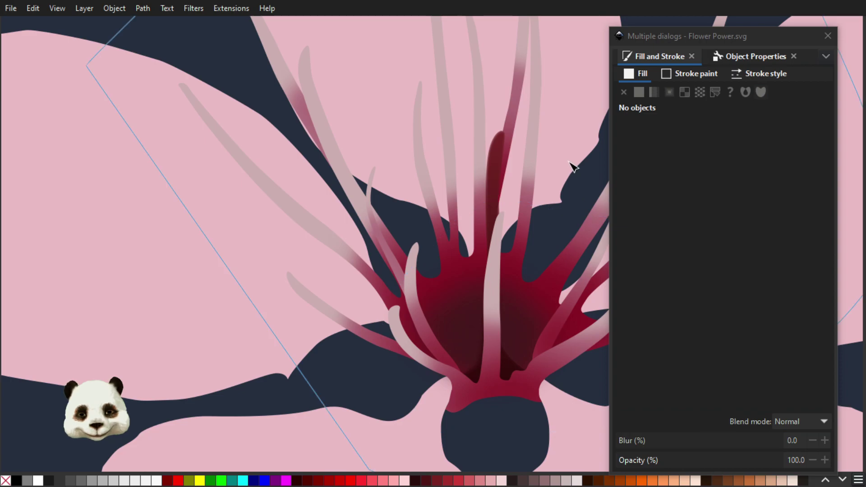
scroll(488, 147, "up", 4)
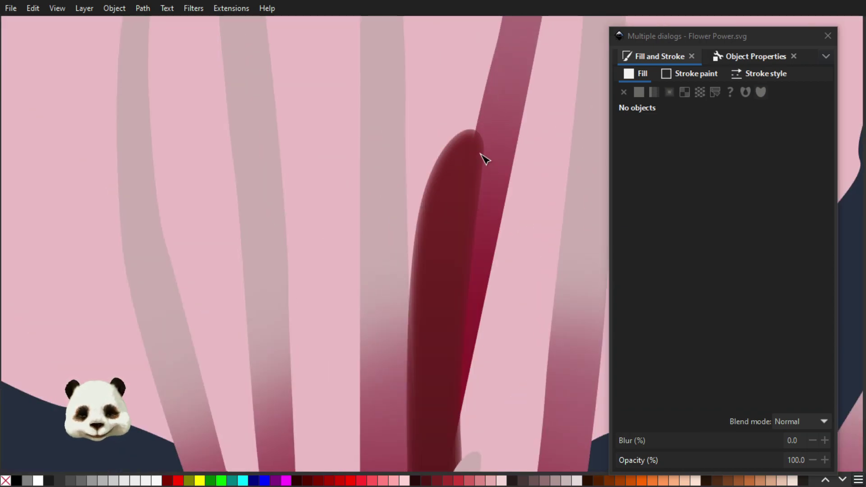
scroll(481, 151, "up", 1)
scroll(482, 144, "up", 2)
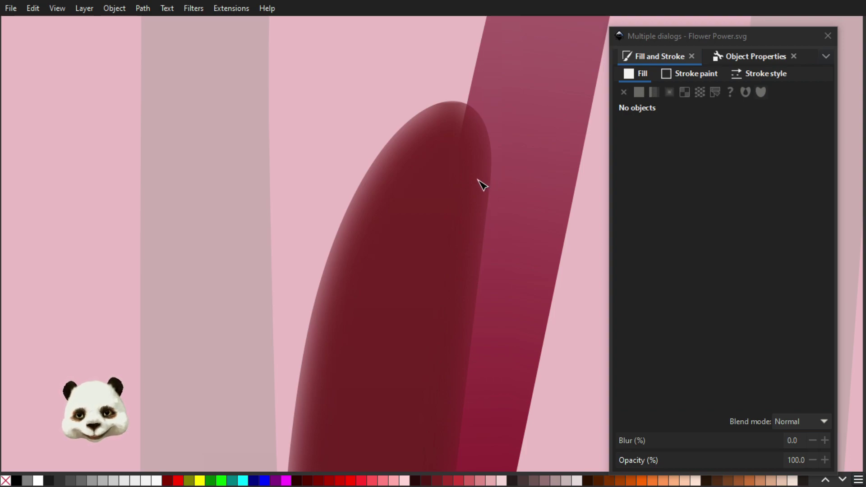
scroll(460, 188, "down", 3)
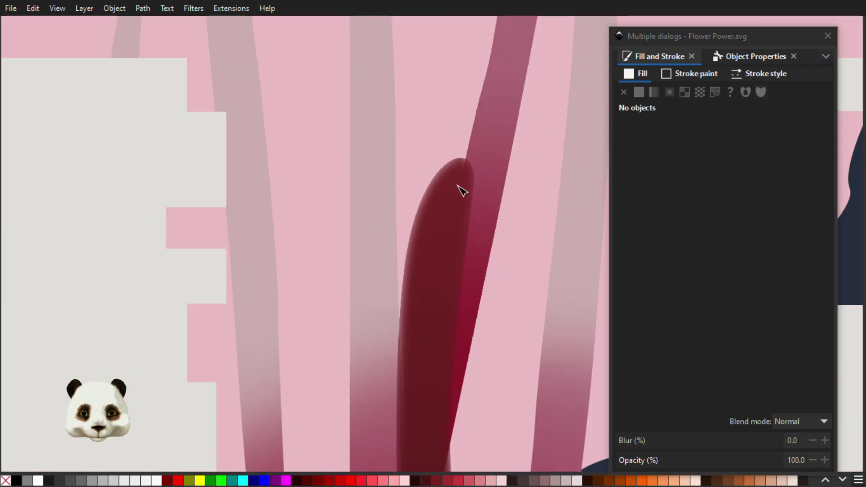
scroll(377, 272, "down", 3)
Step: Examine the dark ovary shading and blurred shadows behind the central filament of the lower flower
scroll(404, 396, "up", 6)
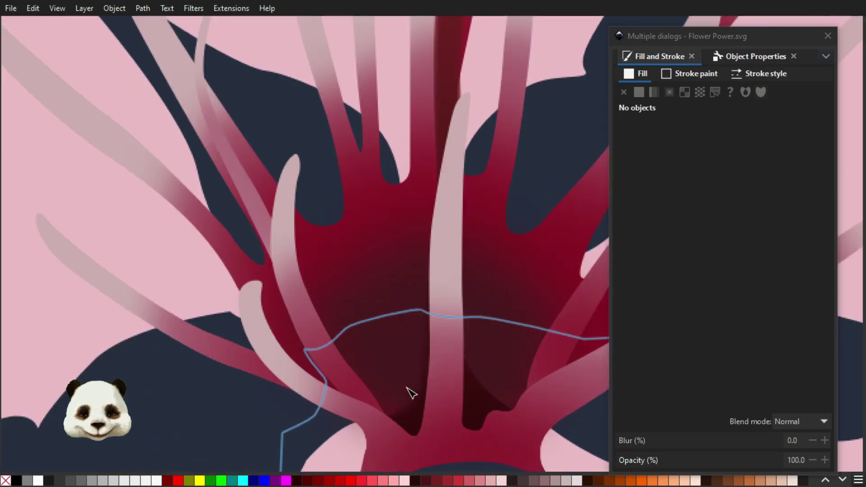
scroll(436, 356, "up", 2)
scroll(427, 337, "down", 3)
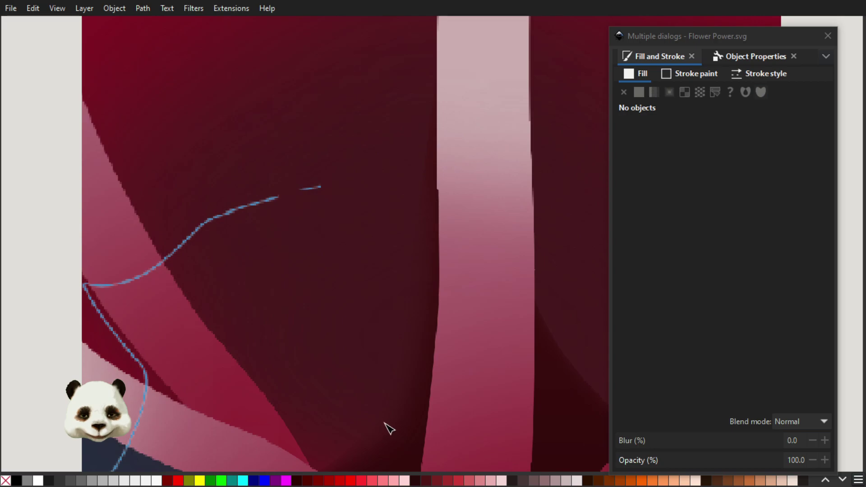
scroll(393, 419, "up", 2)
scroll(405, 397, "down", 2)
scroll(404, 324, "up", 3)
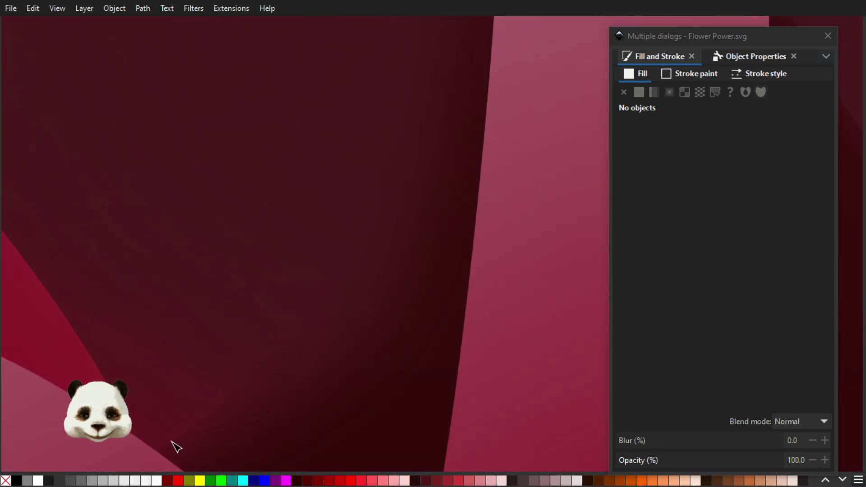
scroll(176, 450, "up", 1)
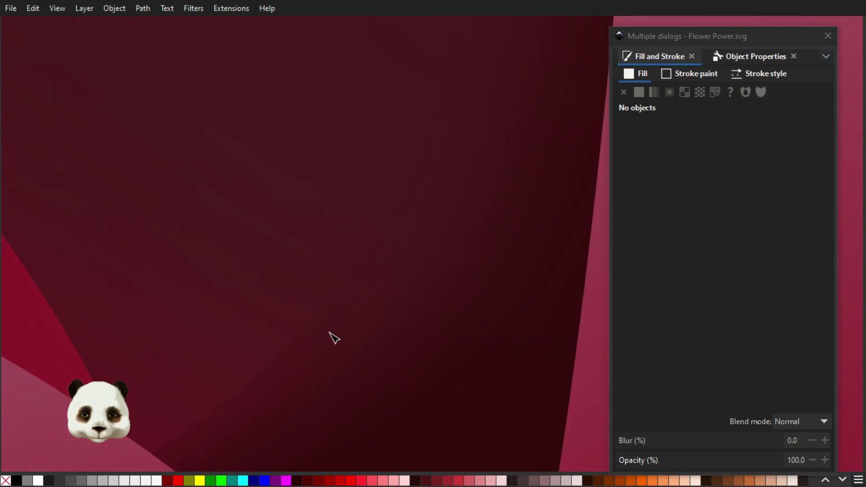
scroll(378, 270, "down", 2)
scroll(408, 195, "up", 3)
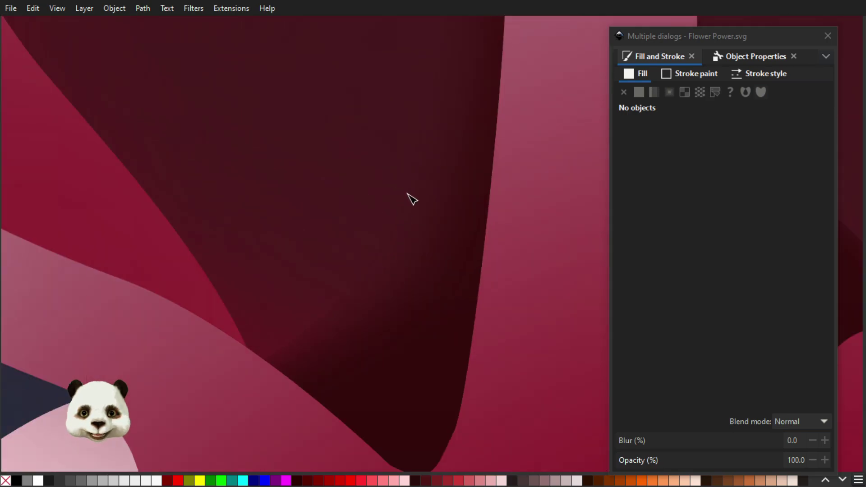
scroll(390, 233, "down", 3)
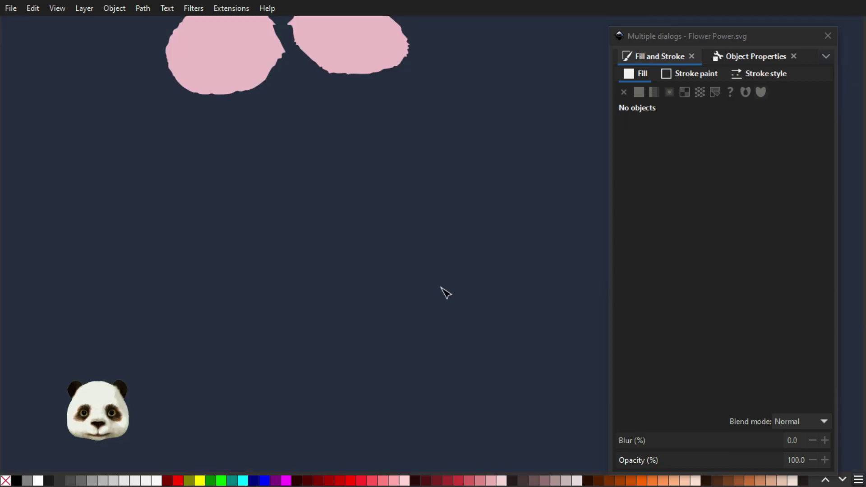
scroll(381, 162, "up", 2)
scroll(435, 304, "up", 8)
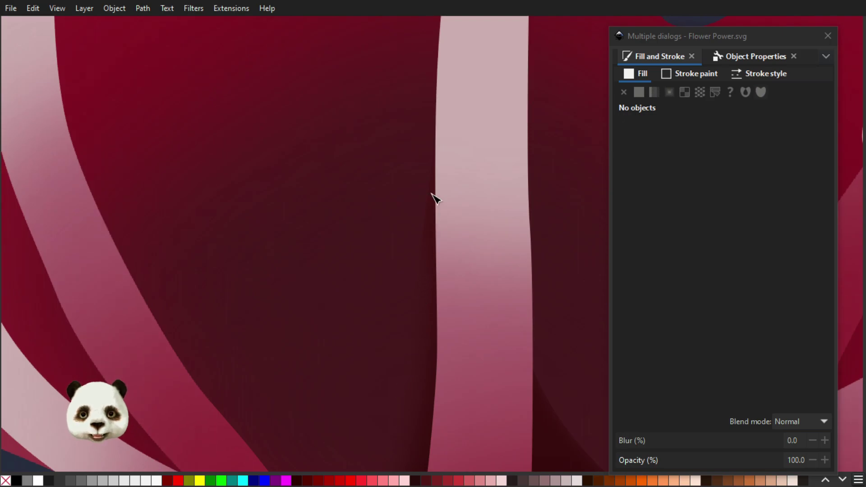
scroll(428, 220, "down", 2)
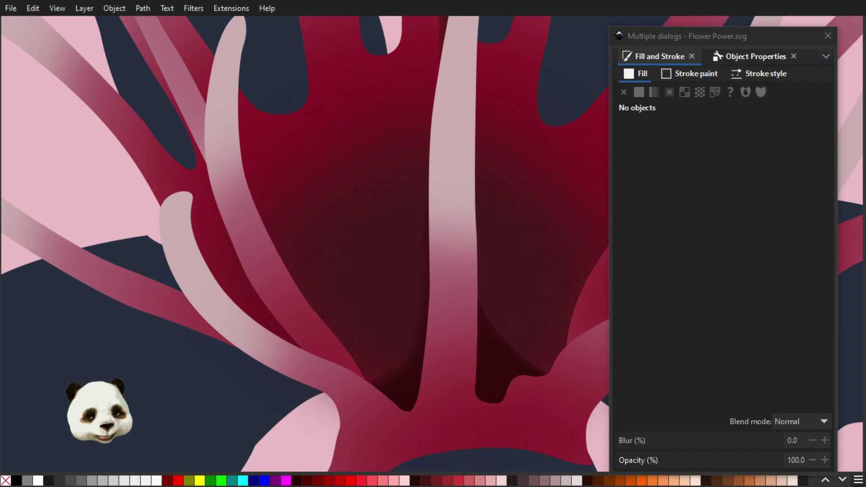
Step: Select the Ovary Mask group of the lower flower and inspect its nesting in the Layers and Objects dialog
left_click(500, 360)
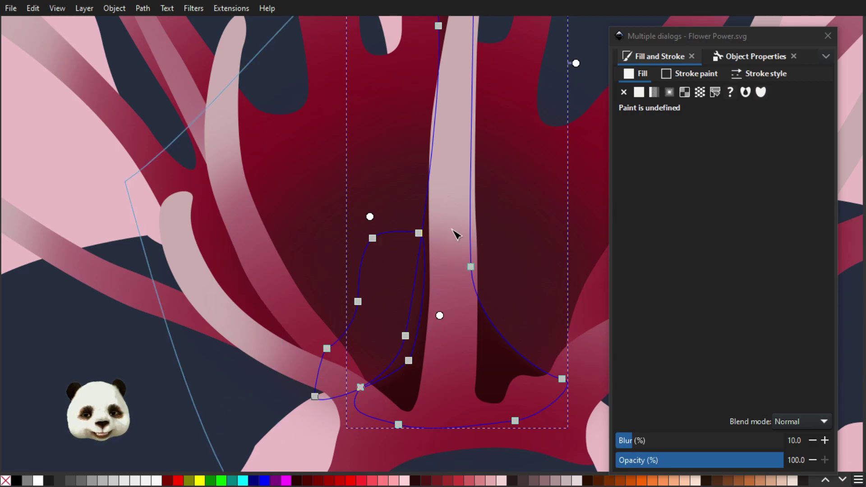
left_click_drag(865, 30, 588, 34)
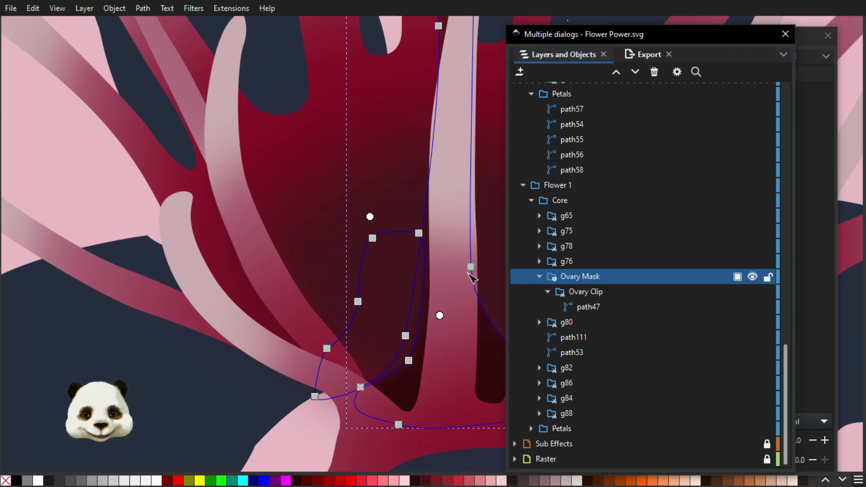
scroll(393, 234, "down", 5)
scroll(396, 224, "down", 6)
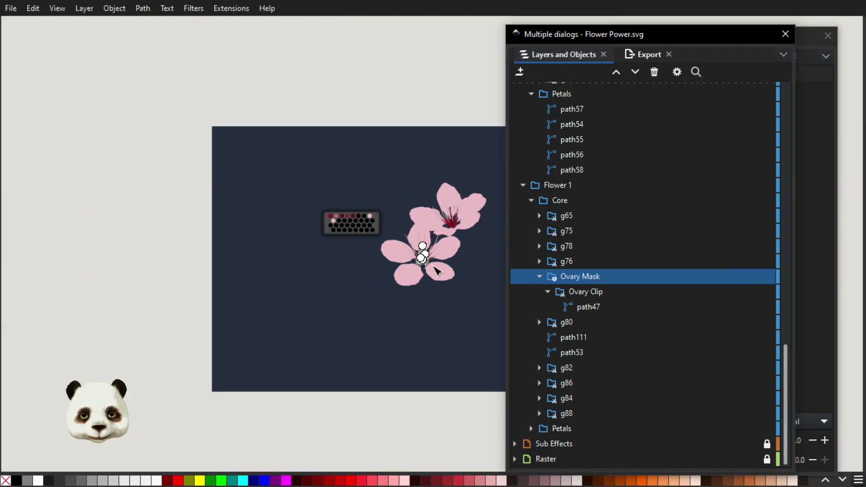
left_click_drag(400, 310, 142, 307)
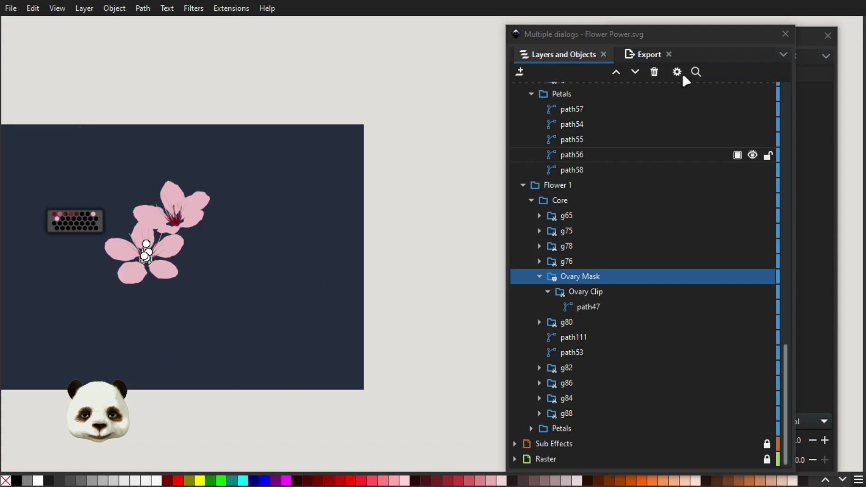
left_click_drag(585, 32, 615, 32)
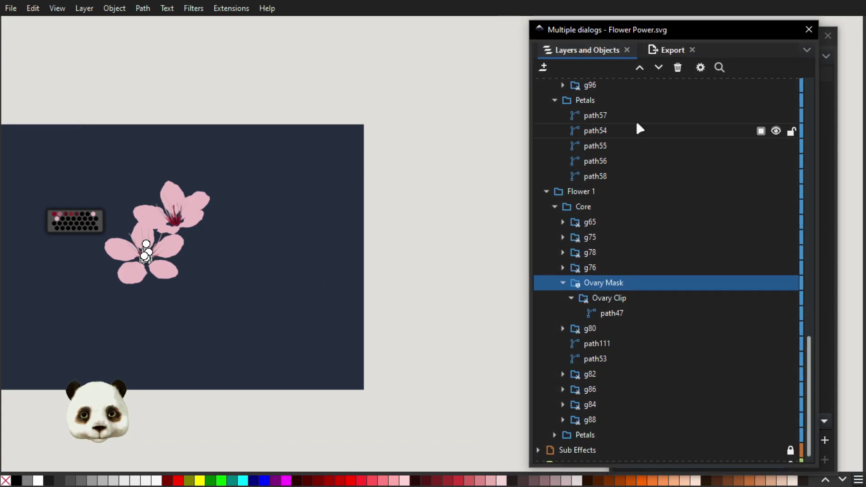
Step: Collapse the Canvas layer's flower groups, lock both Flower 1 and Flower 2, and select Flower 2
scroll(649, 131, "up", 10)
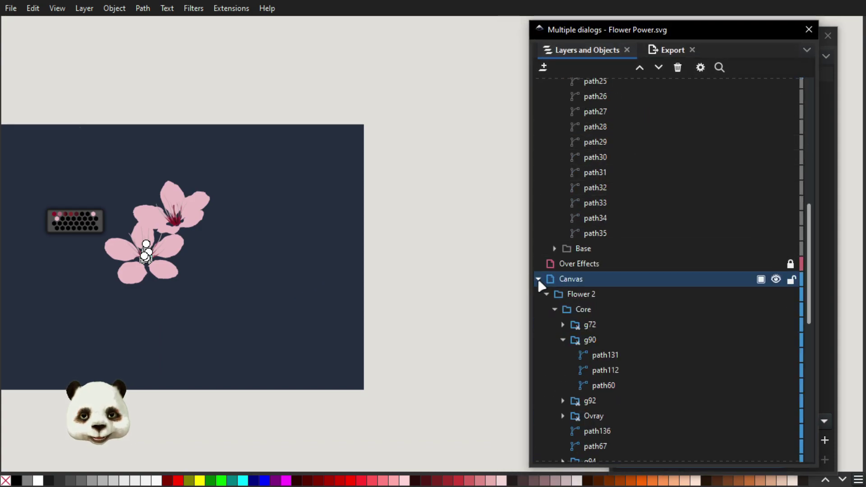
left_click(538, 280)
left_click(538, 424)
scroll(712, 376, "down", 1)
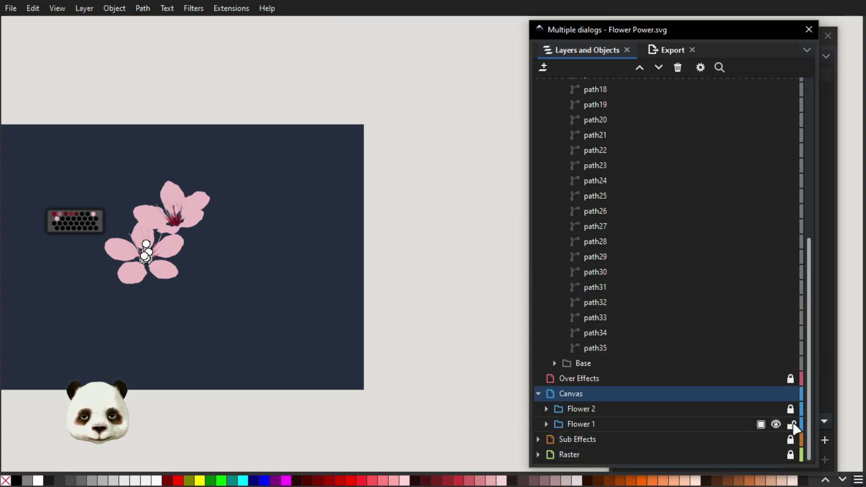
left_click(625, 408)
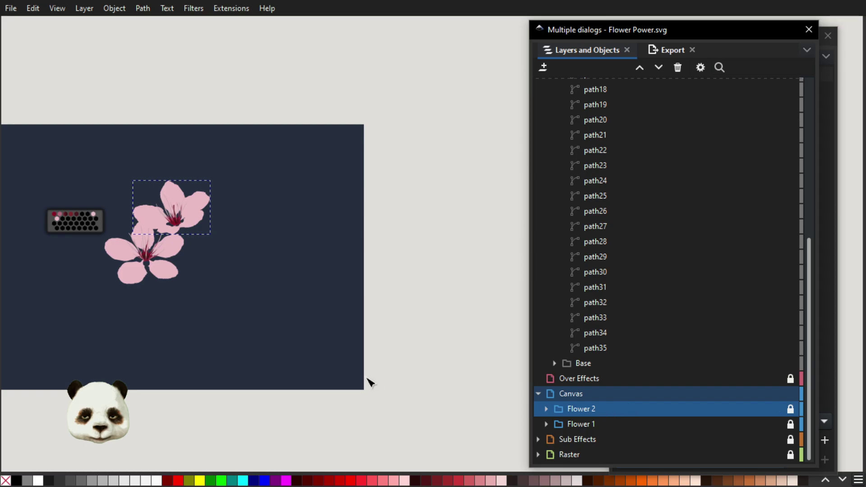
Step: Clear the Layers and Objects and Fill and Stroke dialogs off the empty canvas area beside the upper flower
scroll(182, 238, "up", 4)
left_click_drag(427, 254, 302, 300)
left_click_drag(591, 29, 865, 32)
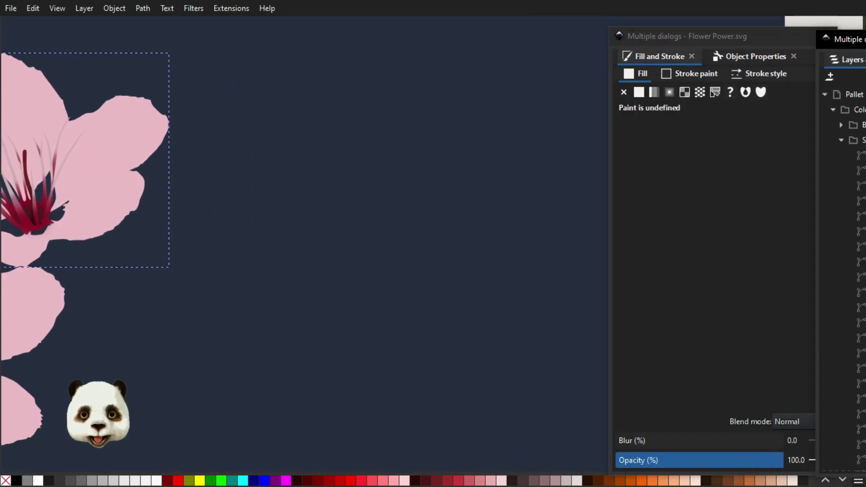
left_click_drag(661, 37, 865, 40)
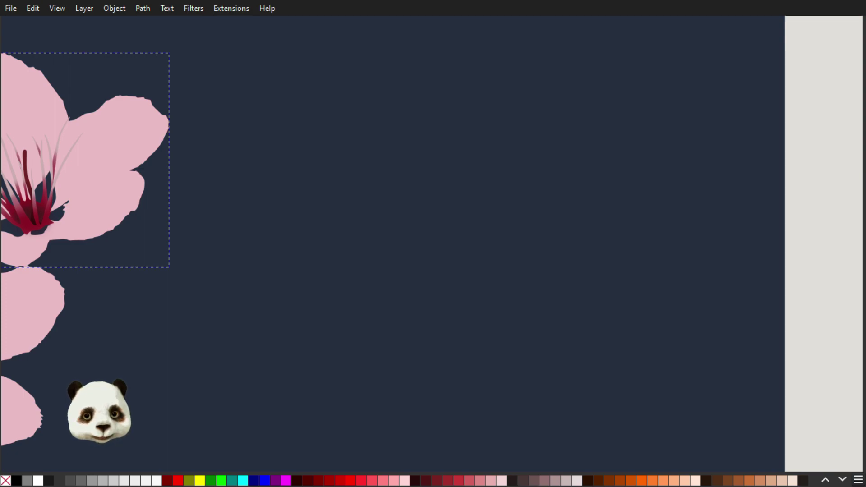
Step: Draw a closed horizontal teardrop shape with the Pen tool in the empty area beside the flowers and fill it with salmon
key("b")
left_click(337, 182)
left_click_drag(414, 153, 475, 155)
left_click_drag(574, 180, 613, 183)
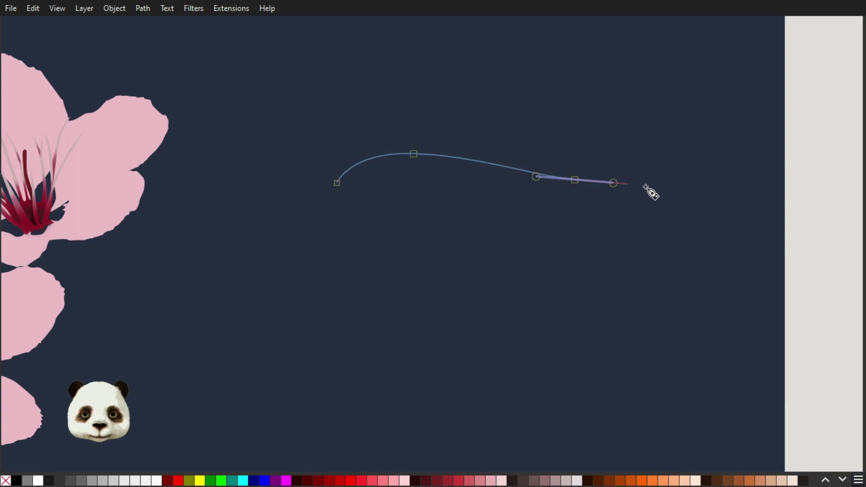
left_click_drag(661, 199, 651, 207)
left_click_drag(544, 228, 522, 232)
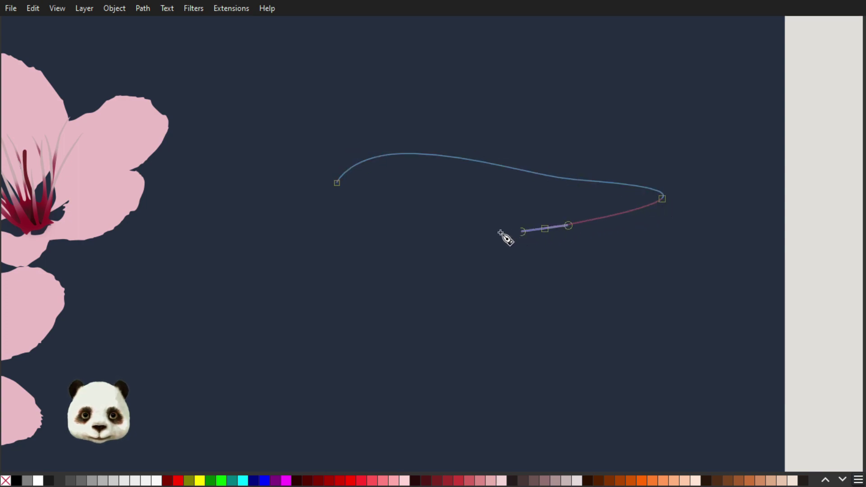
left_click_drag(409, 235, 385, 243)
left_click_drag(336, 182, 352, 154)
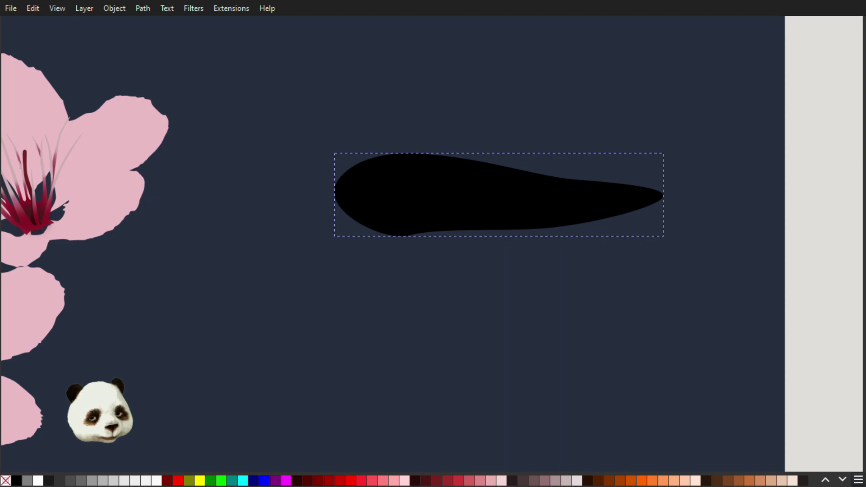
left_click(70, 481)
left_click(727, 480)
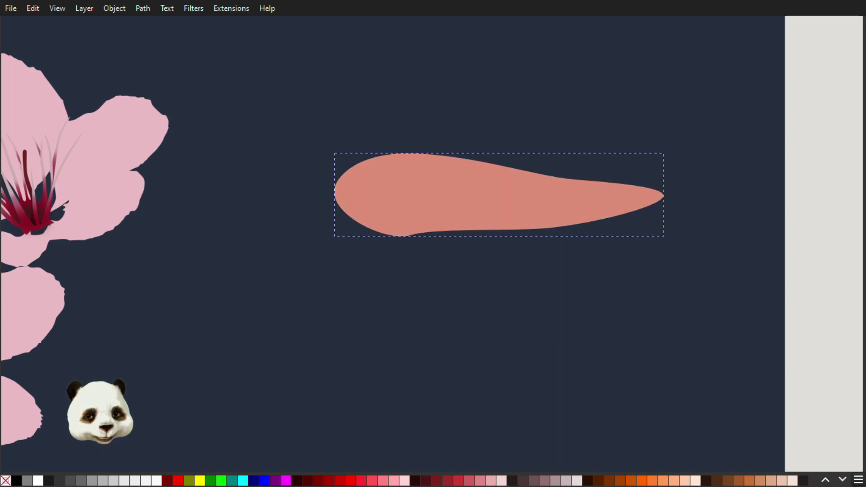
Step: Bring back the Layers and Objects dialog, duplicate the salmon teardrop in place and fill the copy with magenta
scroll(505, 137, "up", 2)
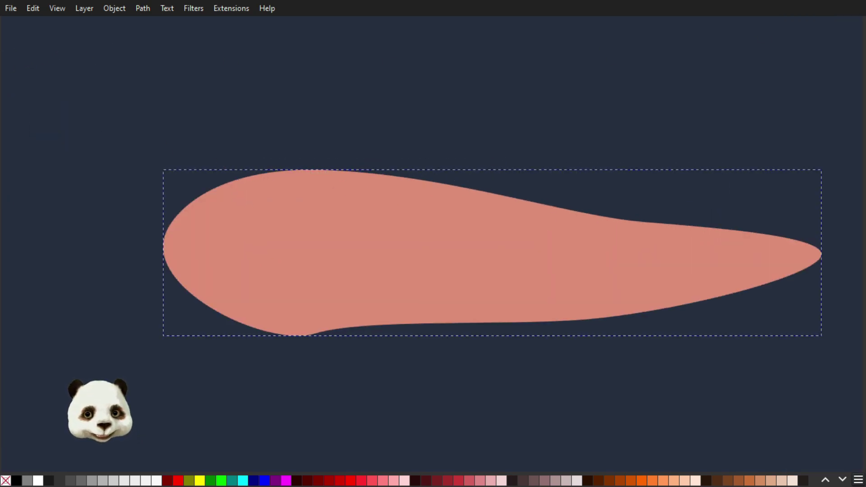
left_click_drag(865, 57, 726, 28)
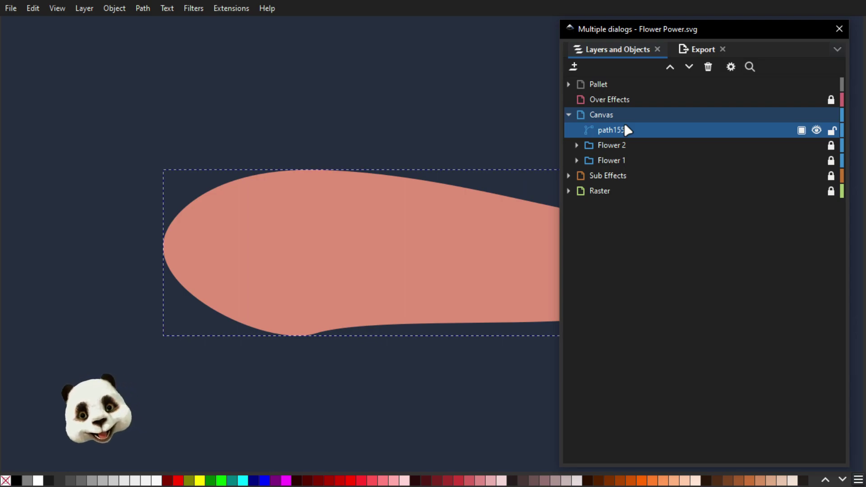
scroll(347, 140, "down", 1)
left_click_drag(410, 167, 230, 192)
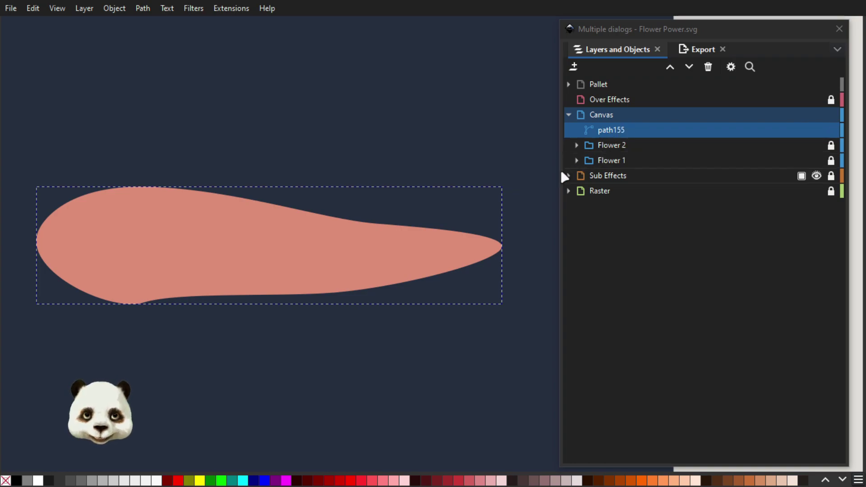
key("ctrl+d")
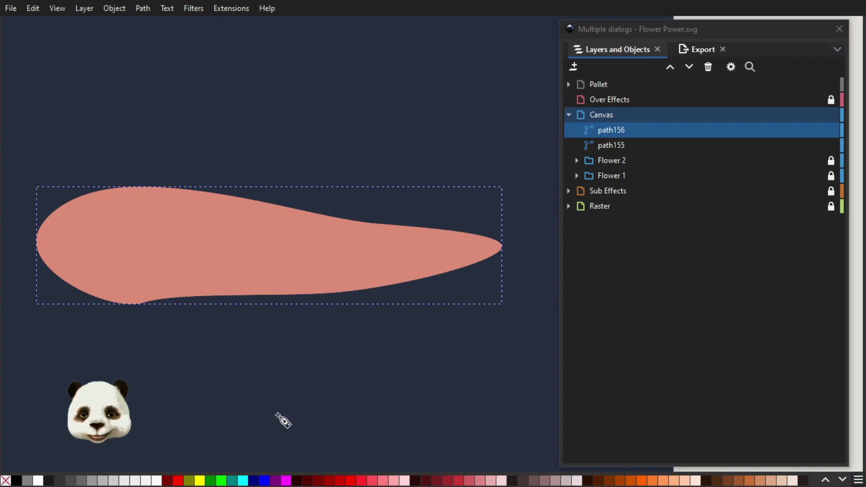
left_click(289, 479)
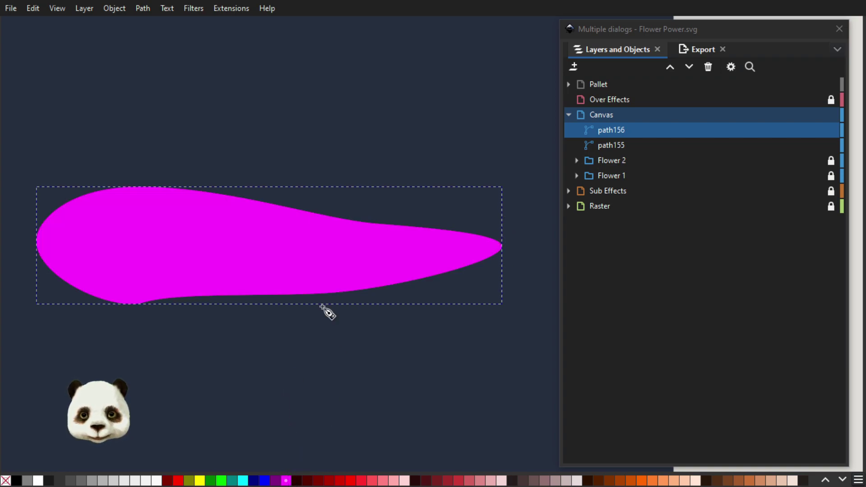
Step: Select the original salmon teardrop, then hide and reshow the magenta copy to view the original beneath it
left_click(616, 146)
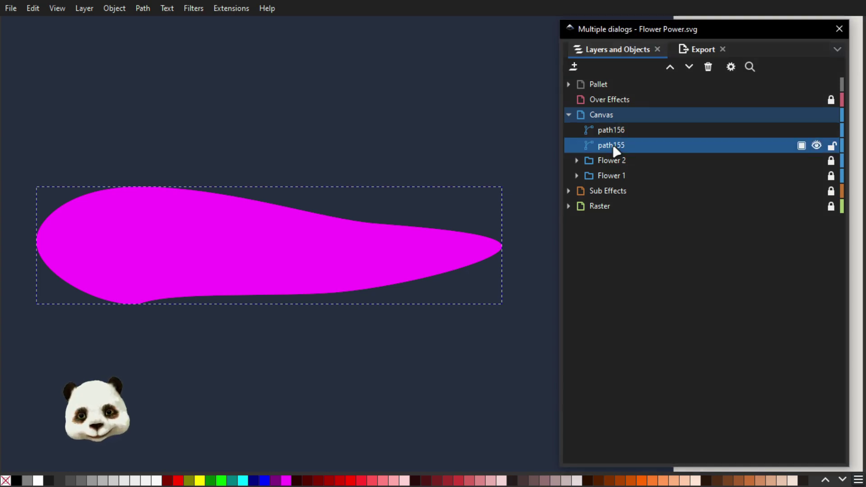
left_click(816, 130)
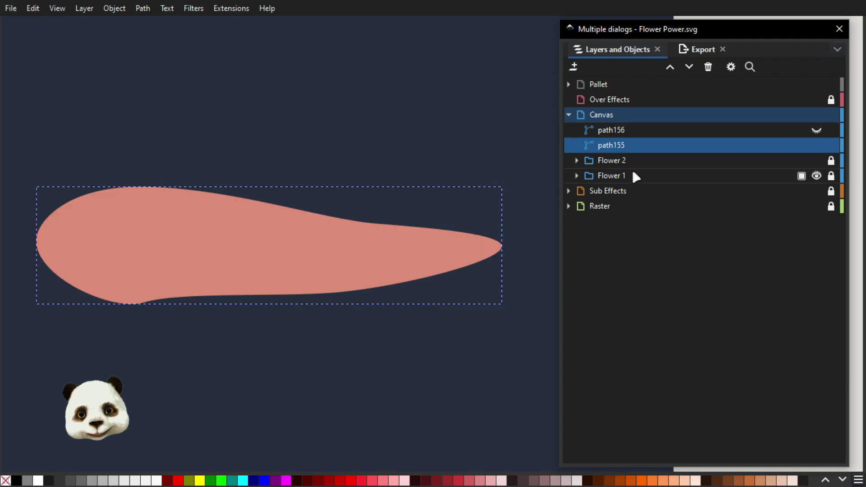
left_click(816, 130)
Step: Clip the salmon teardrop directly with its magenta copy
left_click(622, 130)
left_click(615, 144, "shift")
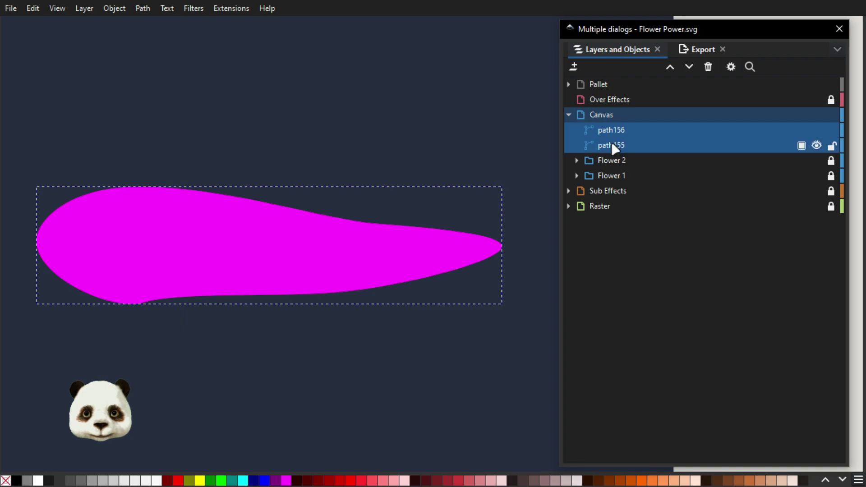
right_click(616, 146)
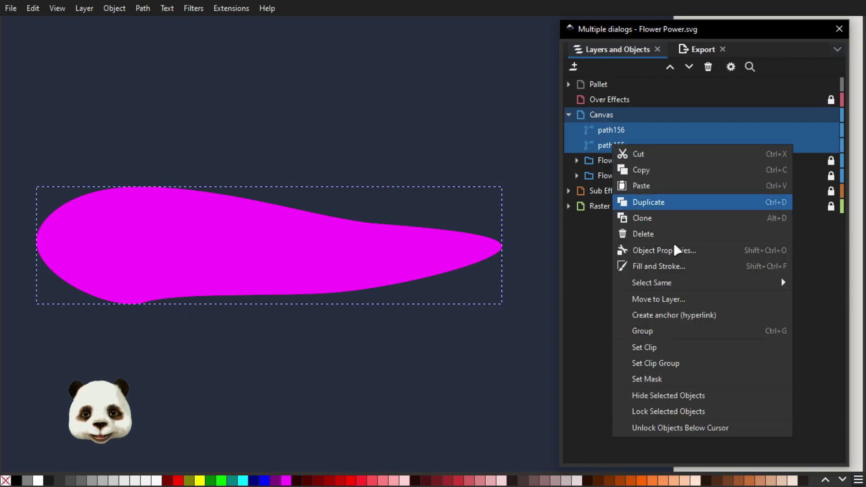
left_click(653, 352)
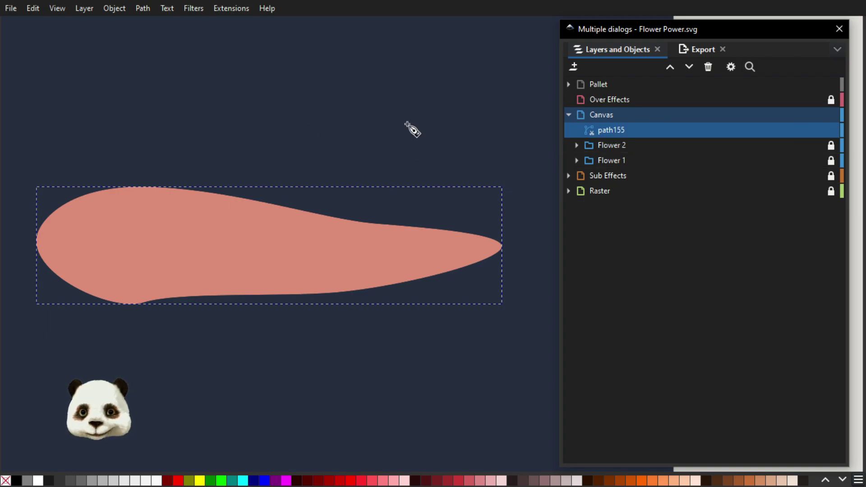
Step: Try raising the node on the clipped teardrop's upper edge near its narrow end, and undo each attempt
key("n")
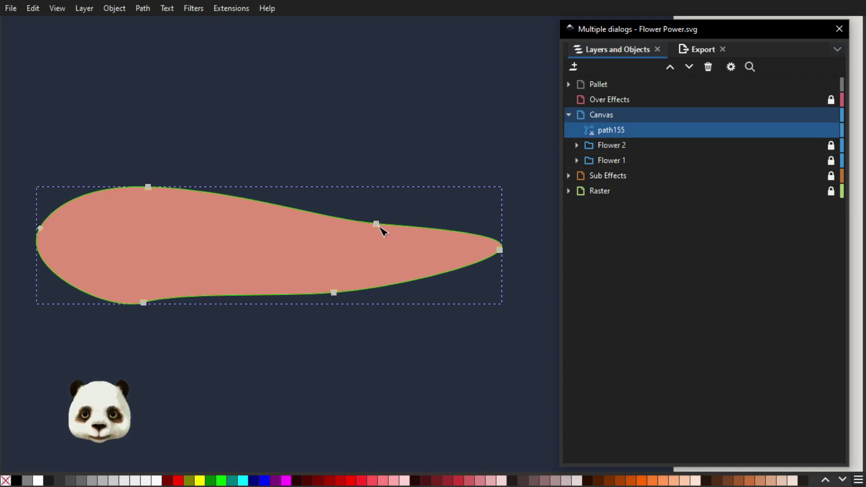
left_click_drag(378, 229, 393, 180)
key("ctrl+z")
left_click_drag(376, 224, 392, 178)
key("ctrl+z")
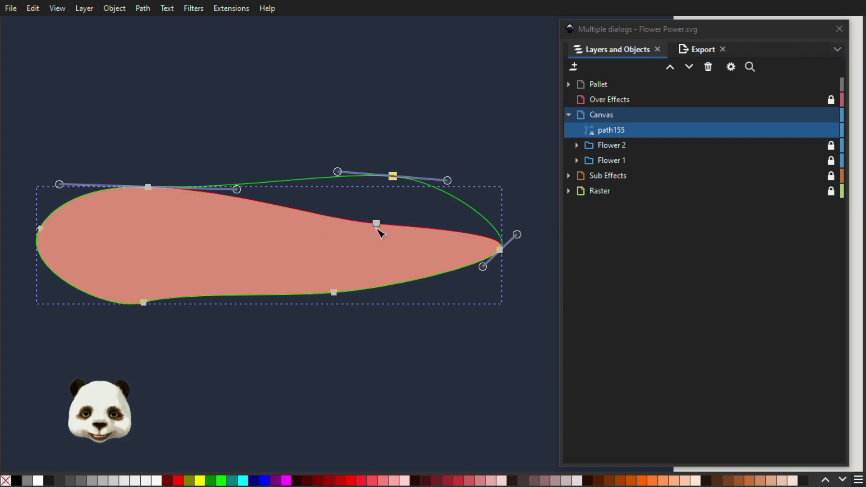
left_click_drag(379, 229, 396, 170)
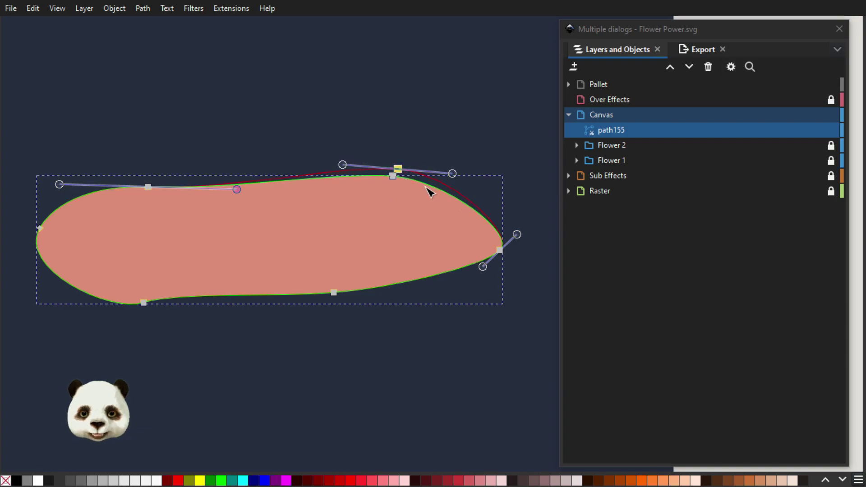
key("ctrl+z")
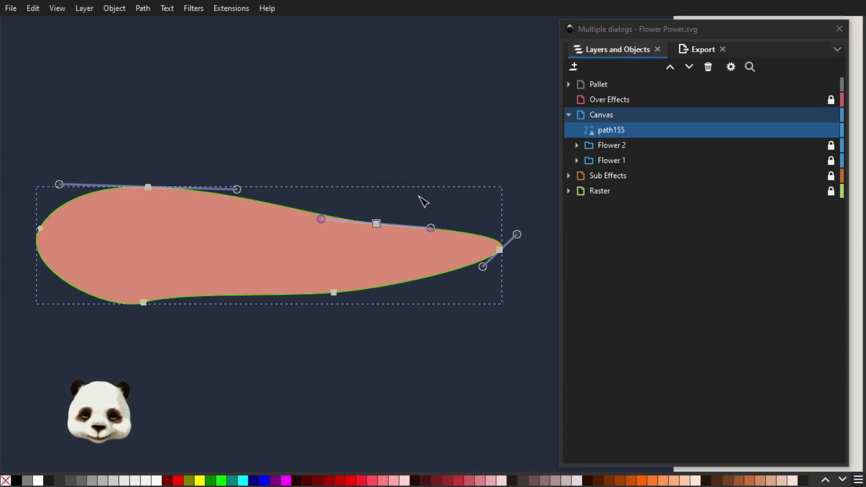
Step: Release the clip from the salmon teardrop
right_click(618, 135)
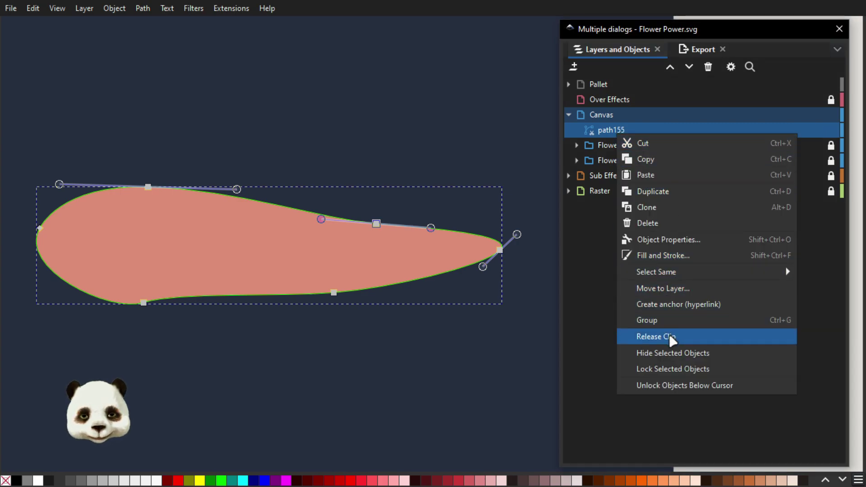
left_click(672, 337)
Step: Put the salmon teardrop in a group of its own and clip that group with the magenta teardrop
left_click(615, 149)
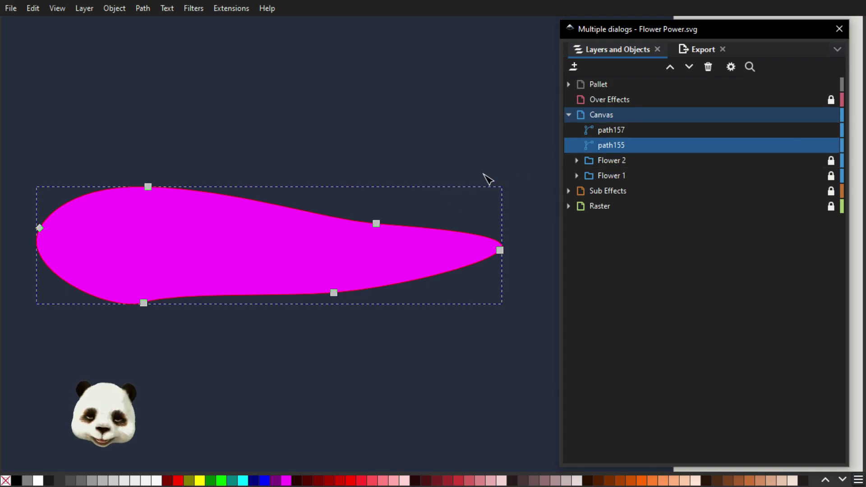
scroll(299, 197, "down", 2)
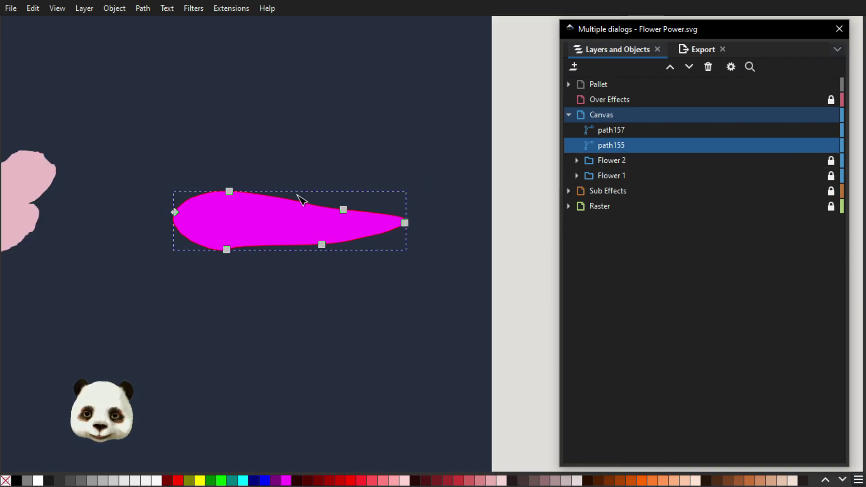
scroll(280, 201, "up", 1)
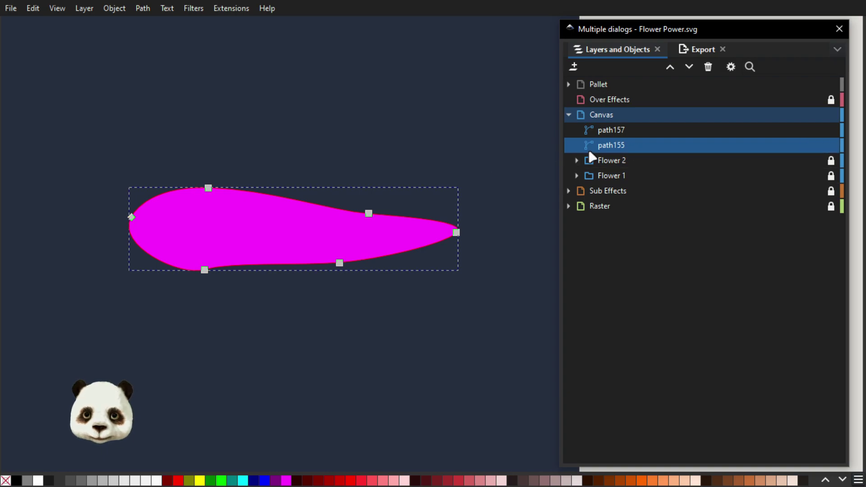
key("ctrl+g")
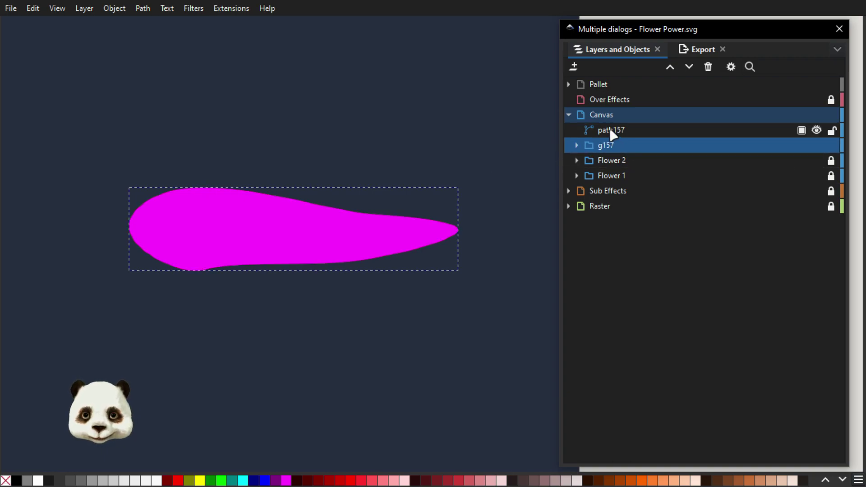
left_click(612, 131)
left_click(601, 145, "shift")
right_click(601, 144)
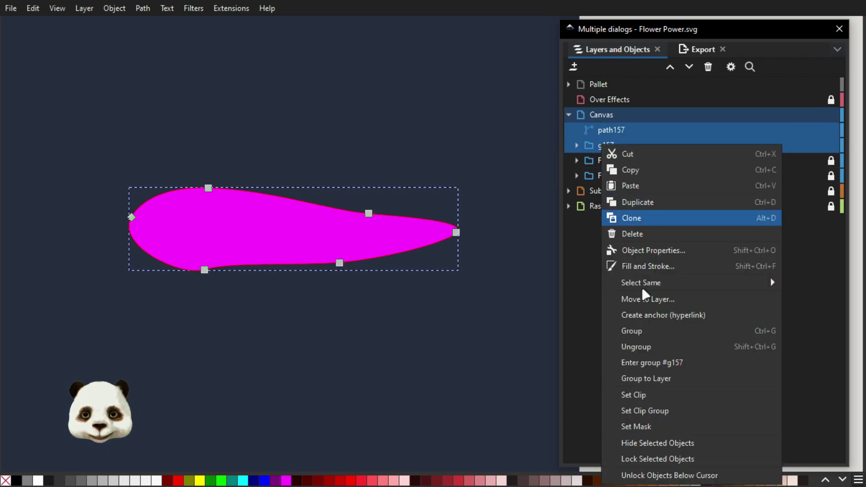
left_click(639, 394)
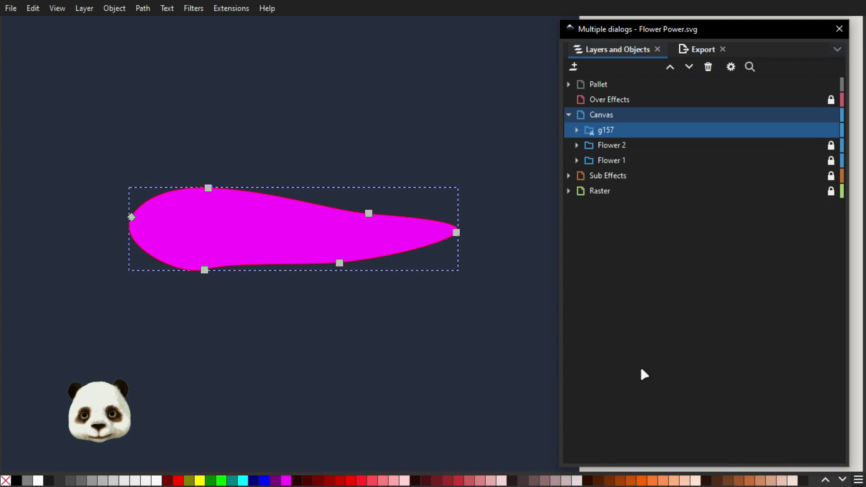
Step: Expand the clipped group and move the salmon path's left, right and upper nodes outward beyond the clip outline
left_click(577, 130)
left_click(615, 146)
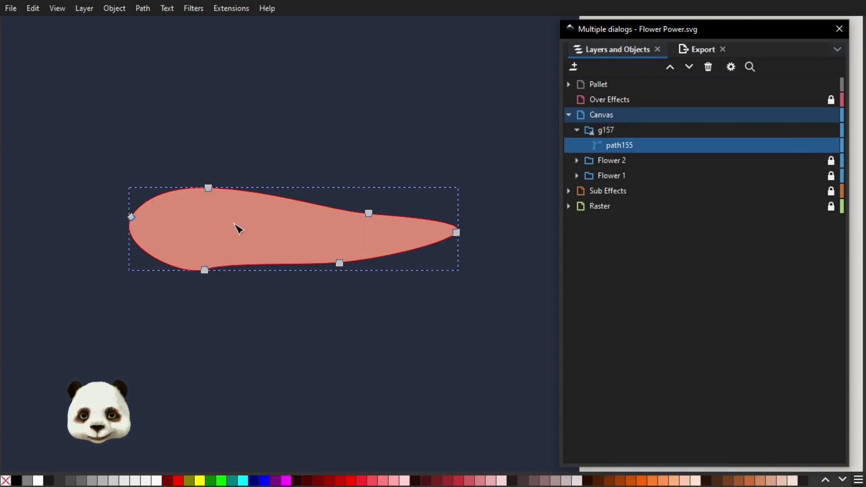
left_click_drag(208, 188, 128, 112)
left_click_drag(131, 217, 105, 288)
left_click_drag(372, 217, 469, 121)
left_click_drag(460, 235, 486, 318)
Step: Delete the salmon path's two lower nodes and adjust the remaining handles so its lower edge curves below the clip outline
left_click_drag(409, 328, 186, 207)
key("Delete")
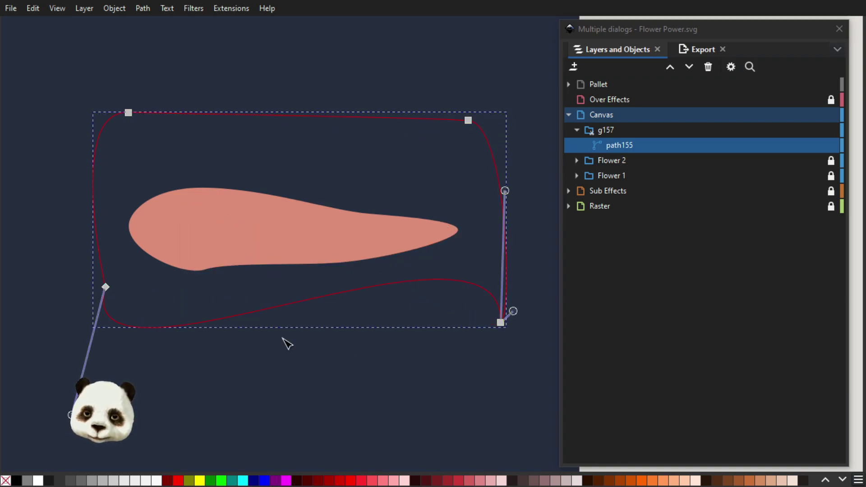
left_click_drag(79, 387, 158, 372)
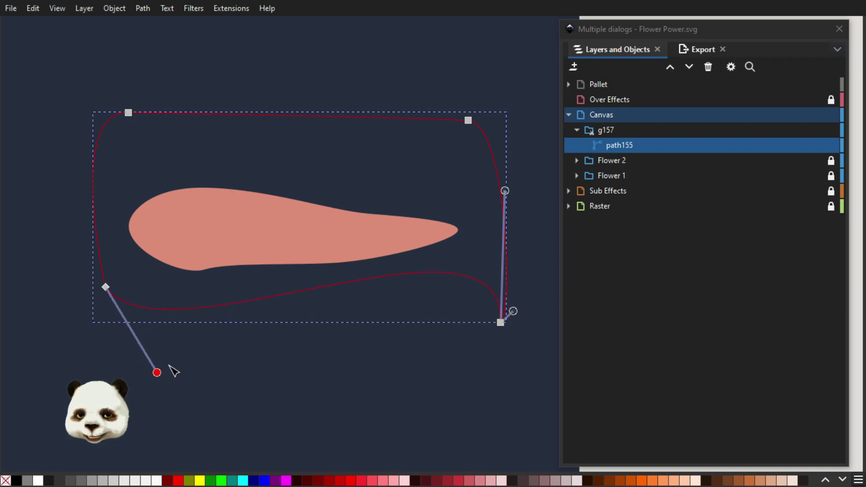
left_click_drag(505, 191, 407, 327)
scroll(322, 257, "left", 8)
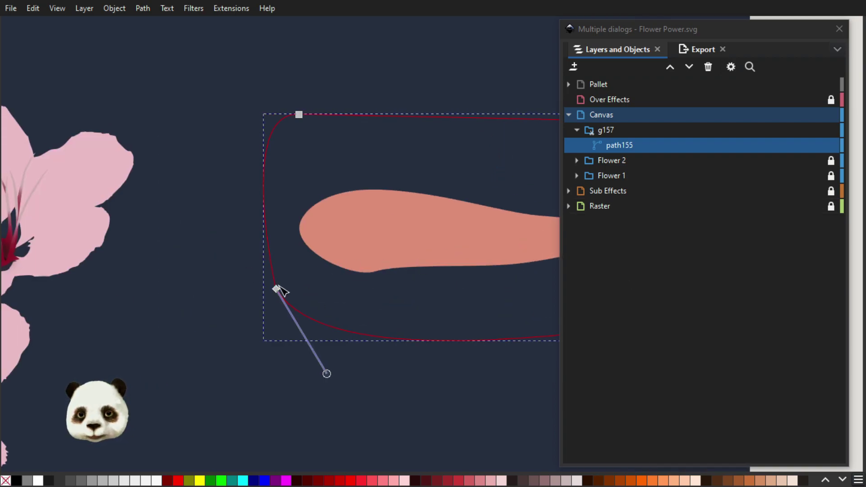
left_click_drag(276, 287, 261, 295)
left_click_drag(342, 275, 140, 306)
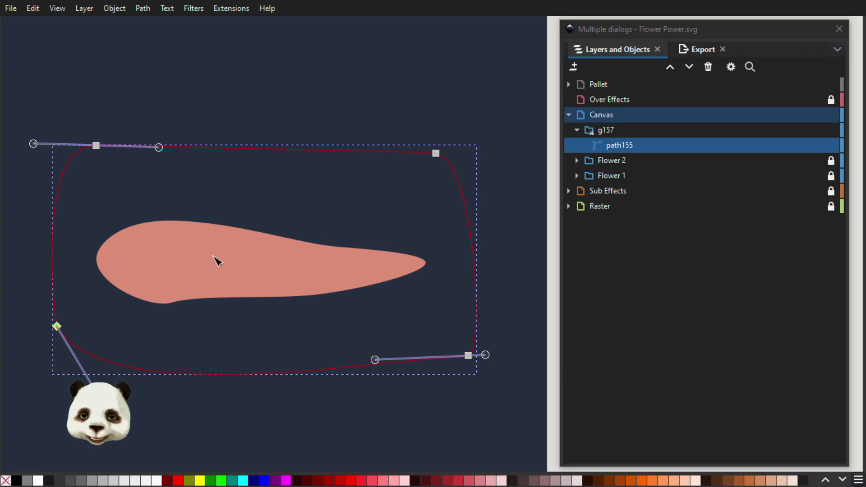
scroll(184, 270, "down", 1)
scroll(158, 278, "up", 1)
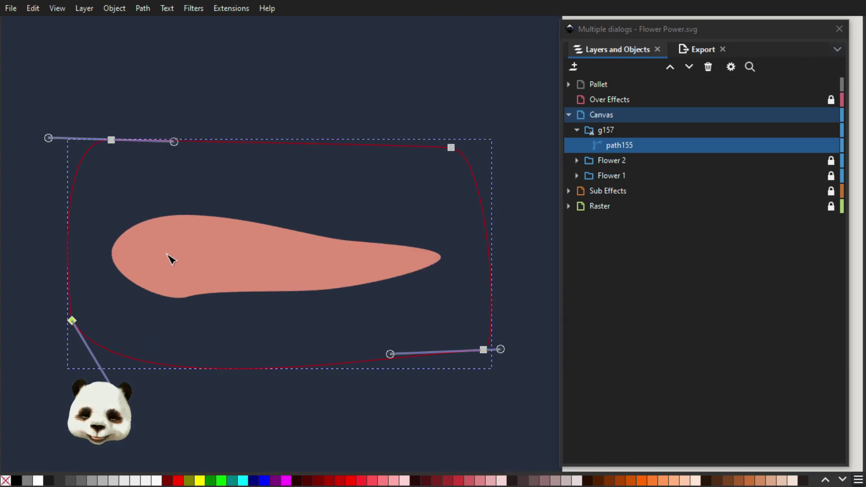
left_click_drag(180, 266, 239, 276)
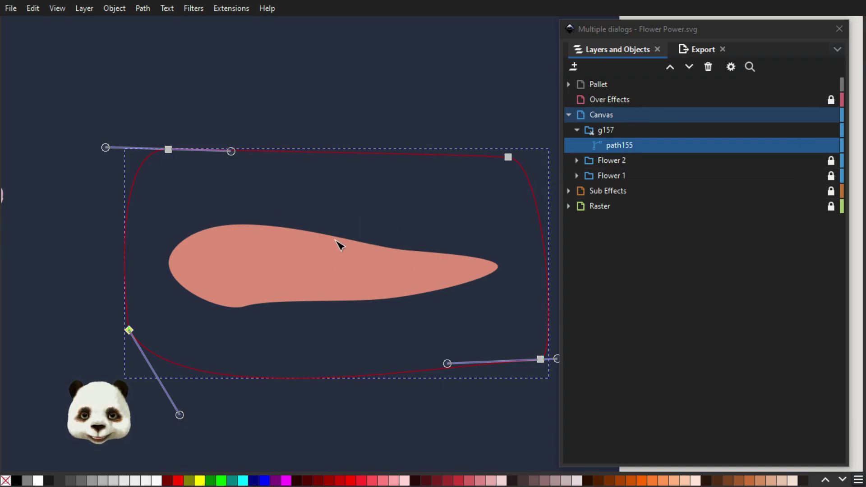
Step: Select the clipped group and try raising the upper node of its clip path near the narrow end, then undo
left_click(609, 131)
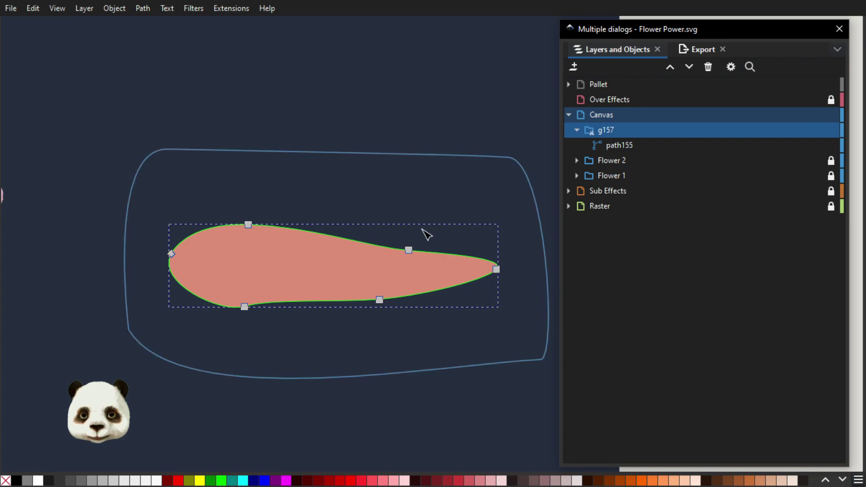
left_click_drag(407, 250, 406, 225)
key("ctrl+z")
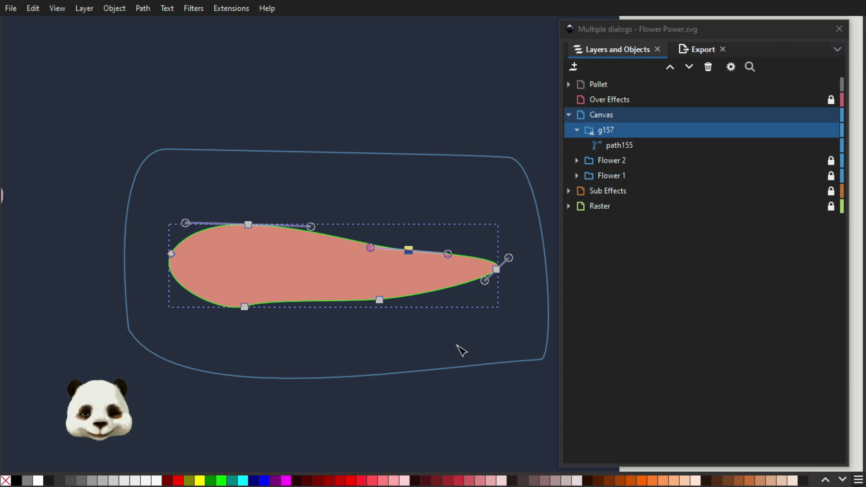
Step: Release the clip from the group that holds the enlarged salmon path
left_click(632, 143)
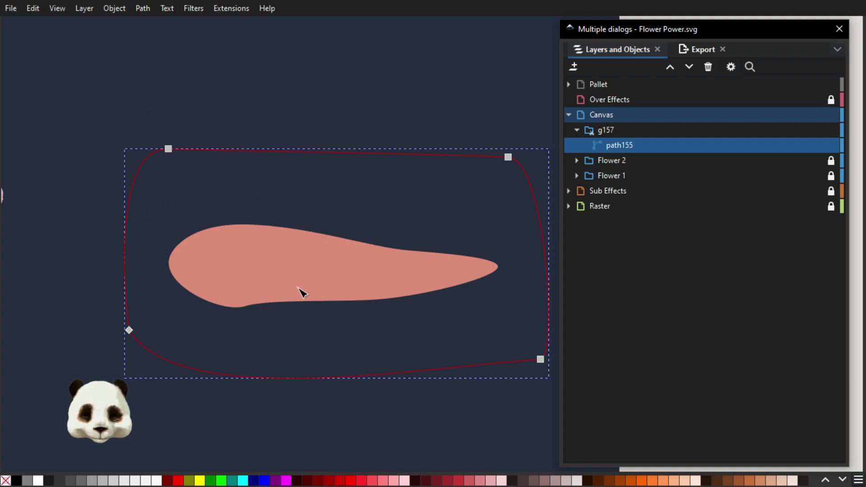
scroll(298, 321, "up", 2)
scroll(342, 282, "down", 1)
left_click_drag(362, 283, 350, 332)
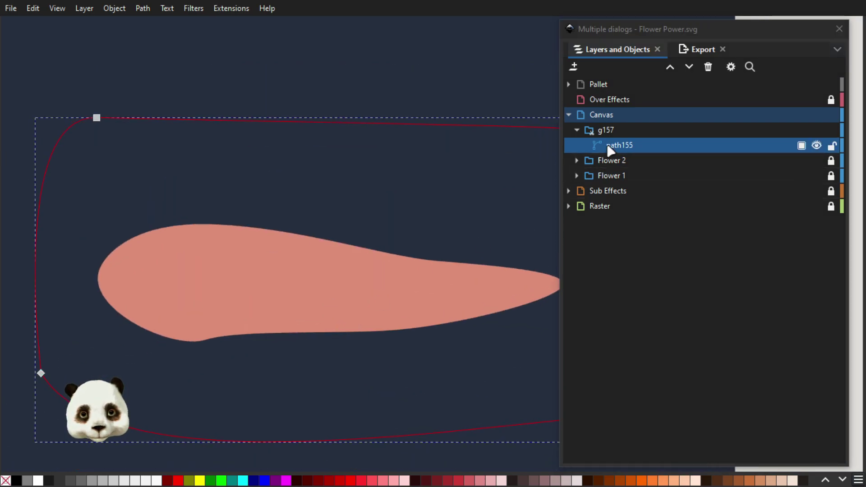
left_click(610, 131)
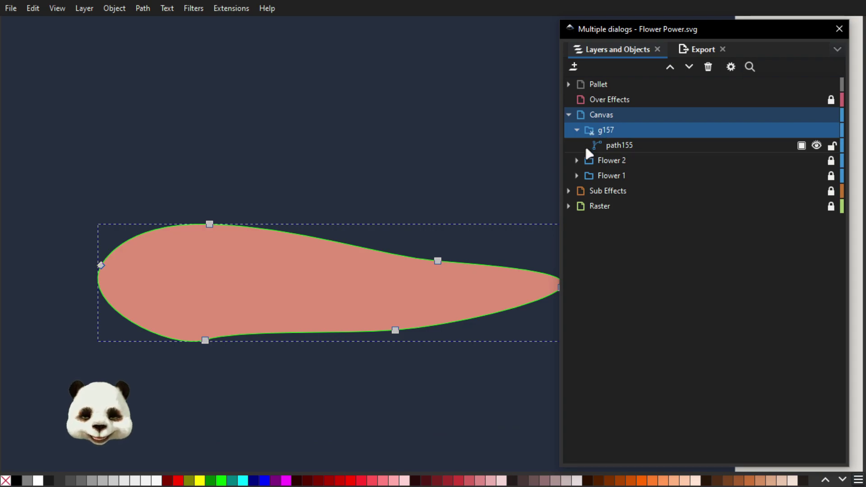
right_click(613, 133)
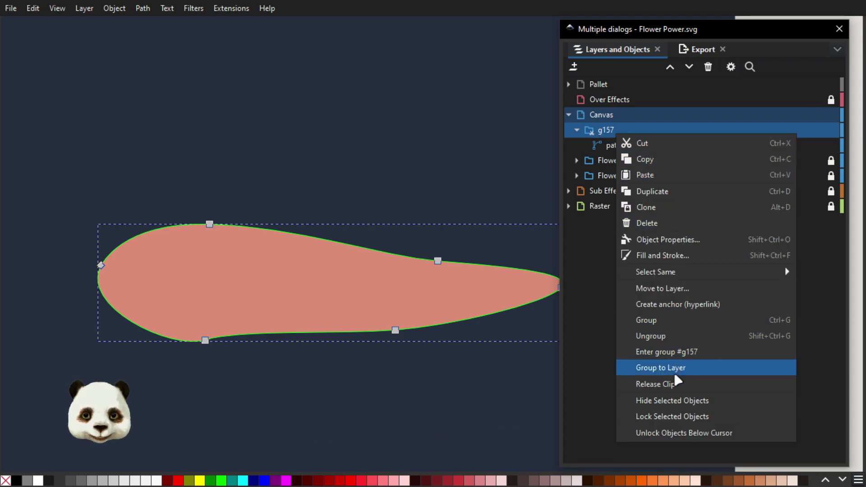
left_click(680, 384)
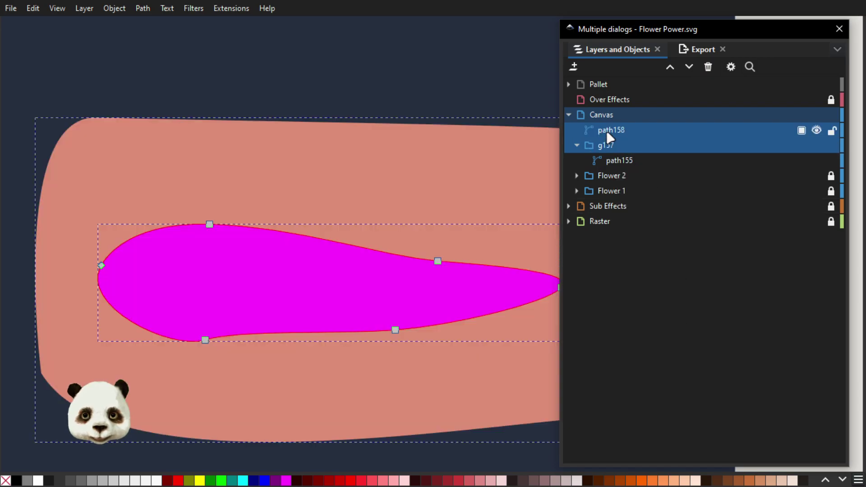
Step: Duplicate the magenta teardrop path and group the lower copy with the group holding the salmon path
left_click(606, 130)
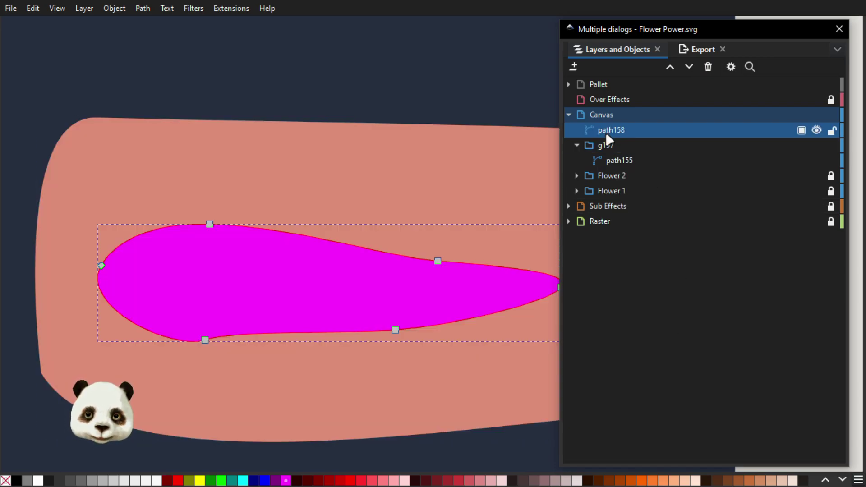
key("ctrl+d")
left_click(611, 149)
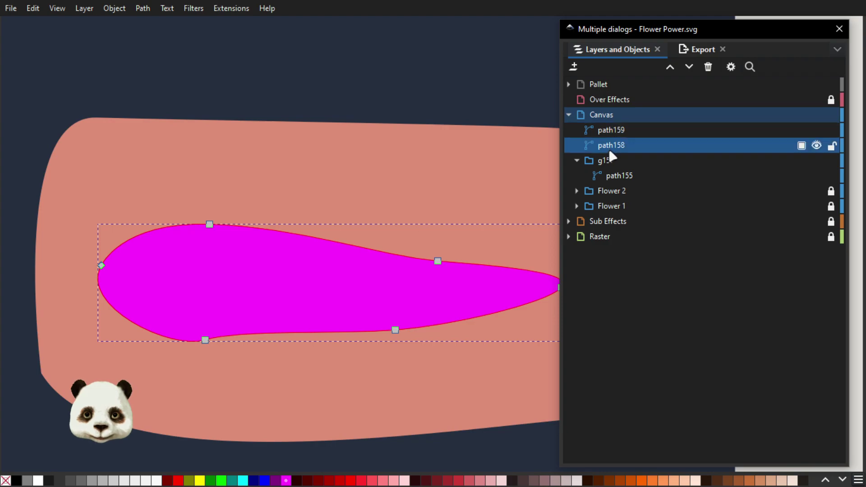
left_click(608, 159, "shift")
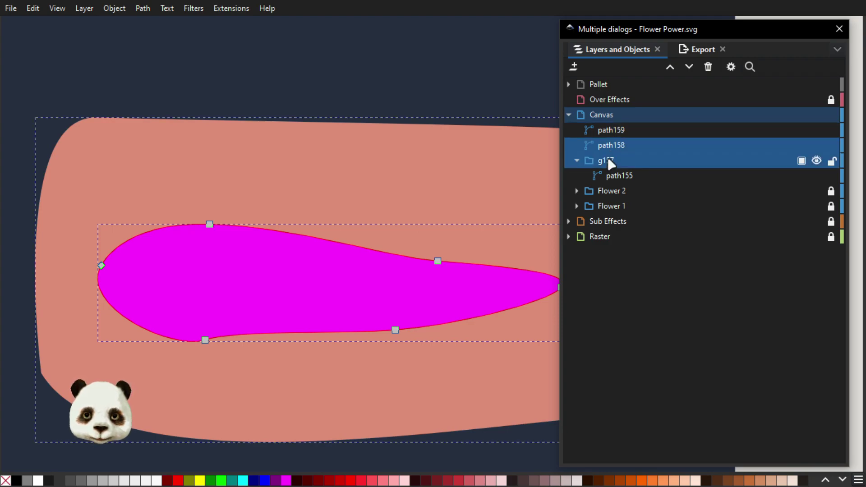
key("ctrl+g")
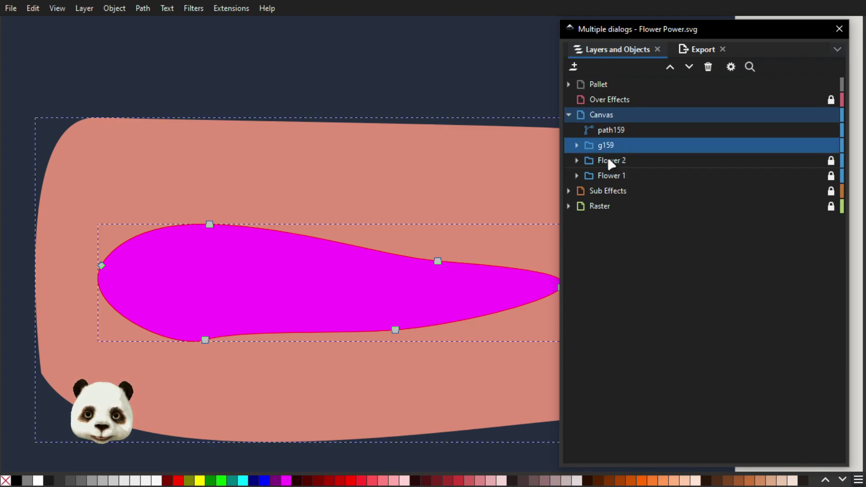
Step: Expand the new group, rename its inner salmon group as Clip and the outer group as Mask
left_click(576, 145)
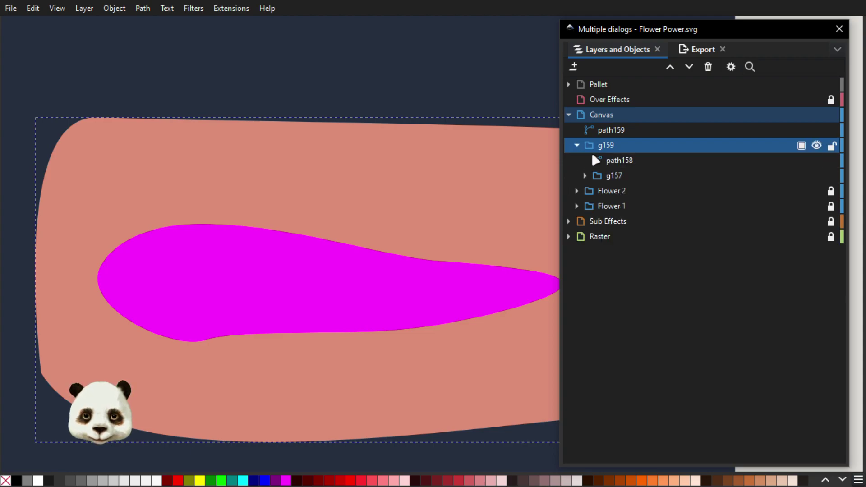
left_click(614, 176)
left_click(615, 177)
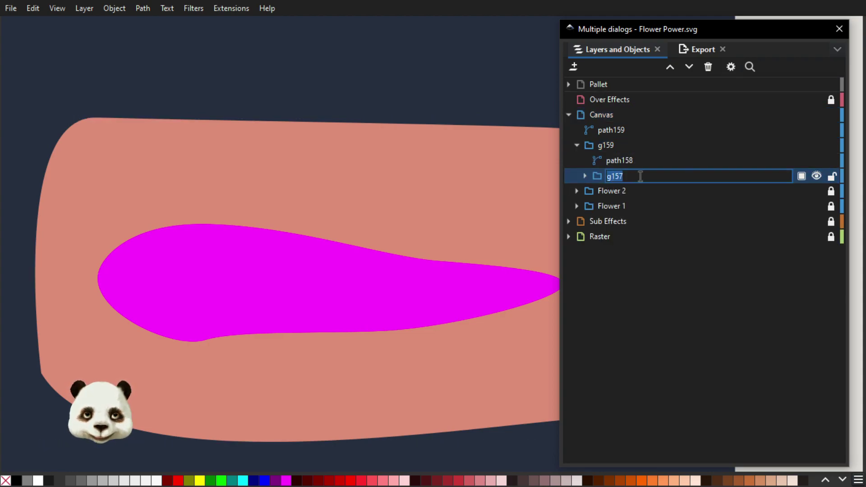
type("Cli")
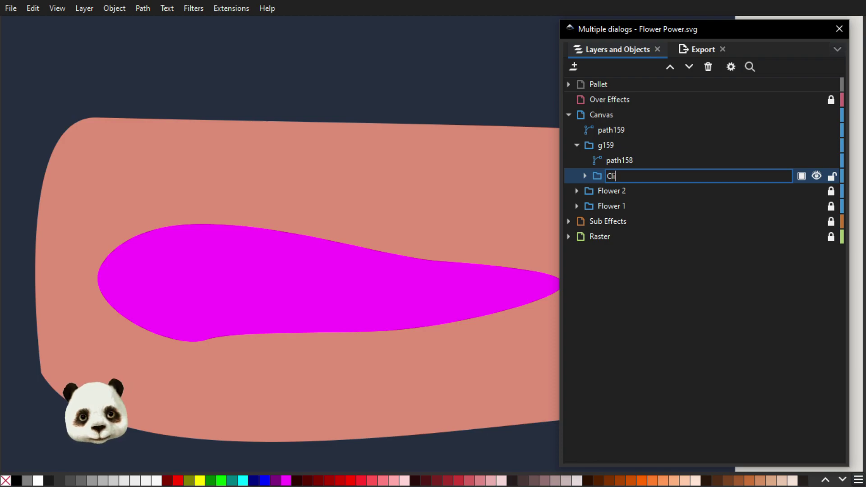
type("p")
key("Return")
left_click(602, 145)
left_click(604, 146)
type("Mask")
key("Return")
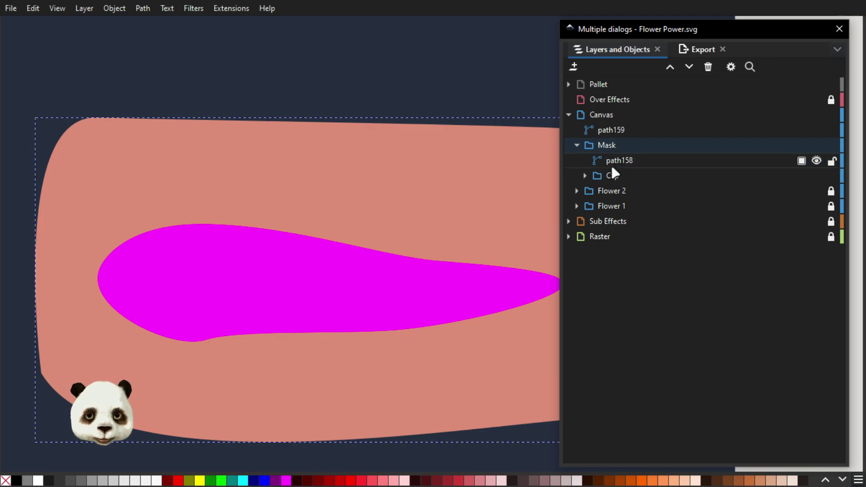
Step: Clip the Clip group with the magenta path inside the Mask group
left_click(610, 163)
left_click(613, 177, "shift")
right_click(613, 176)
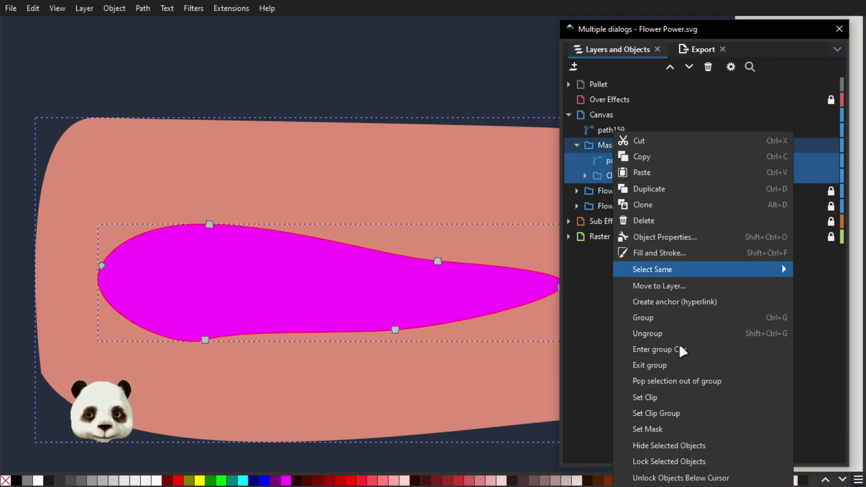
left_click(661, 397)
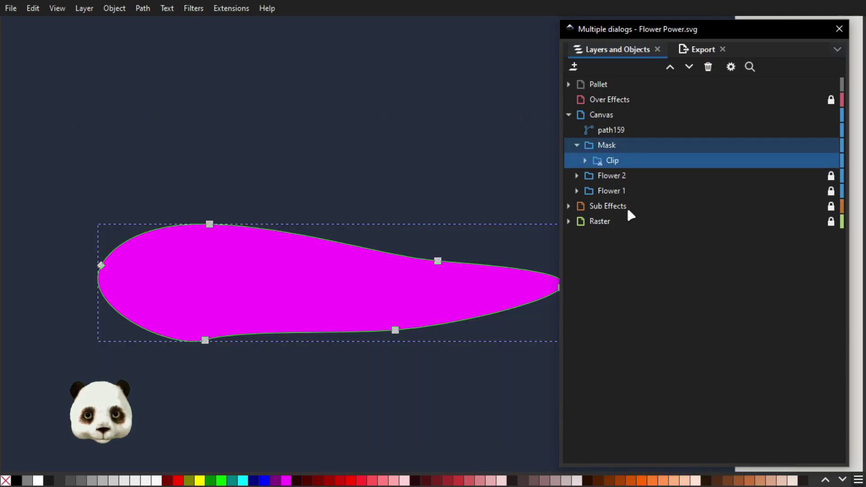
Step: Fill the remaining magenta teardrop white and give it a horizontal linear gradient from white at the wide end to black near the narrow end
left_click(607, 131)
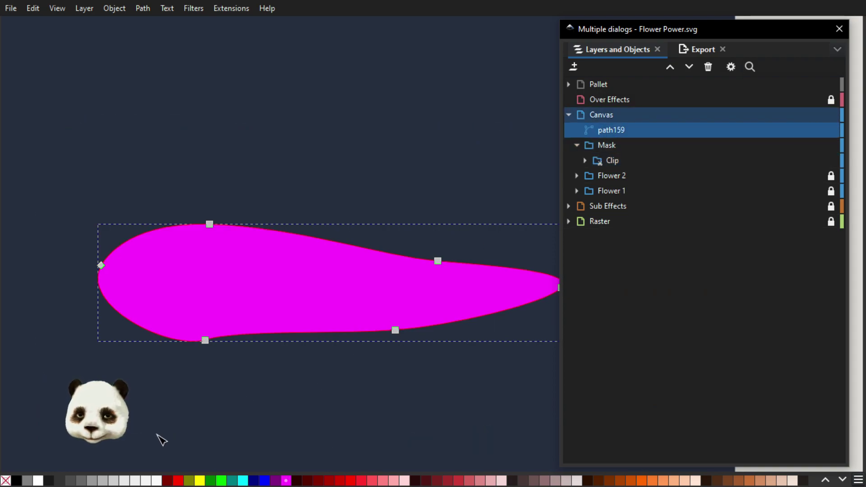
left_click(155, 481)
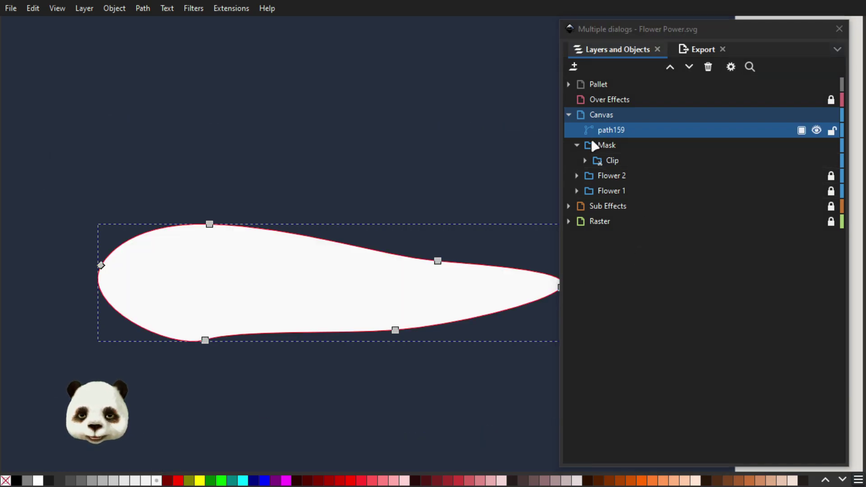
key("b")
left_click_drag(187, 277, 457, 276)
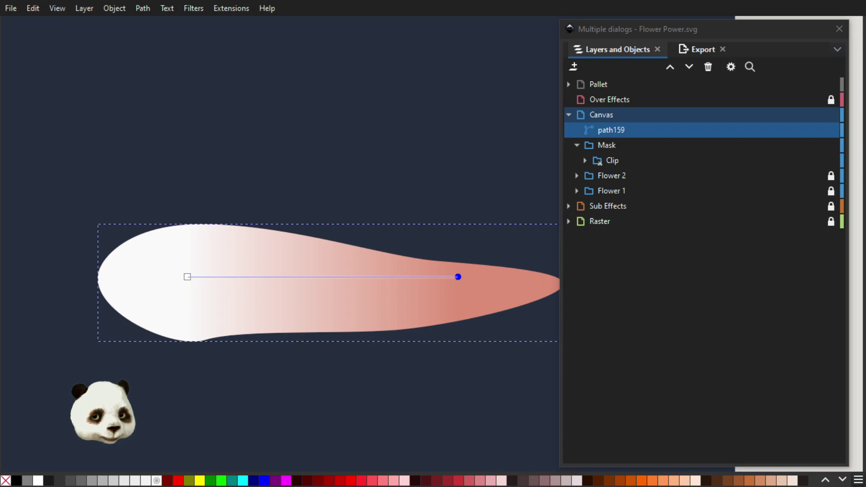
key("ctrl+z")
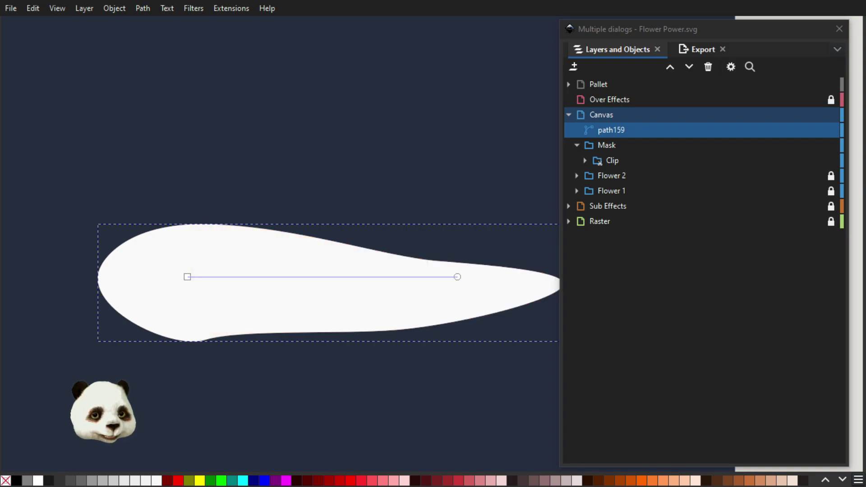
left_click(16, 480)
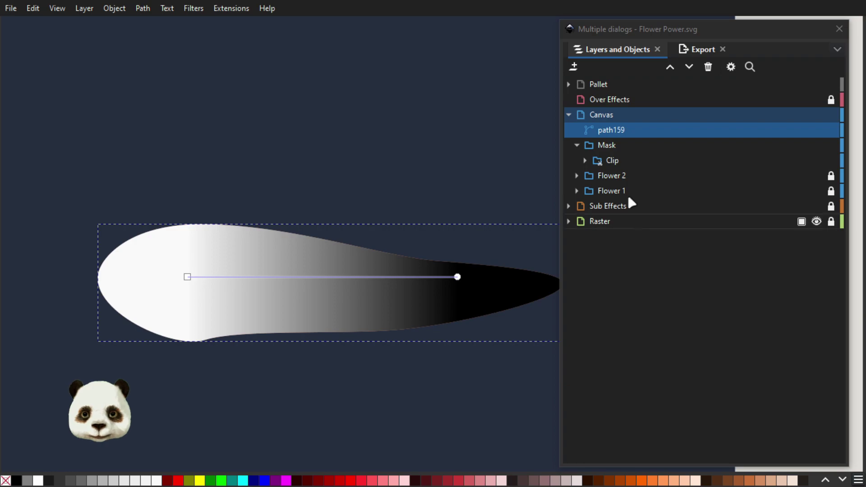
Step: Apply the white-to-black gradient teardrop as a mask on the Mask group
left_click(607, 145, "shift")
right_click(607, 145)
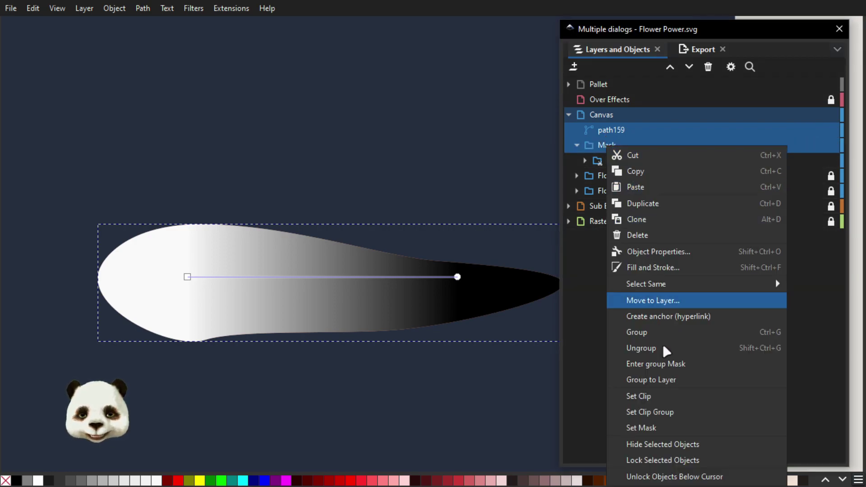
left_click(655, 429)
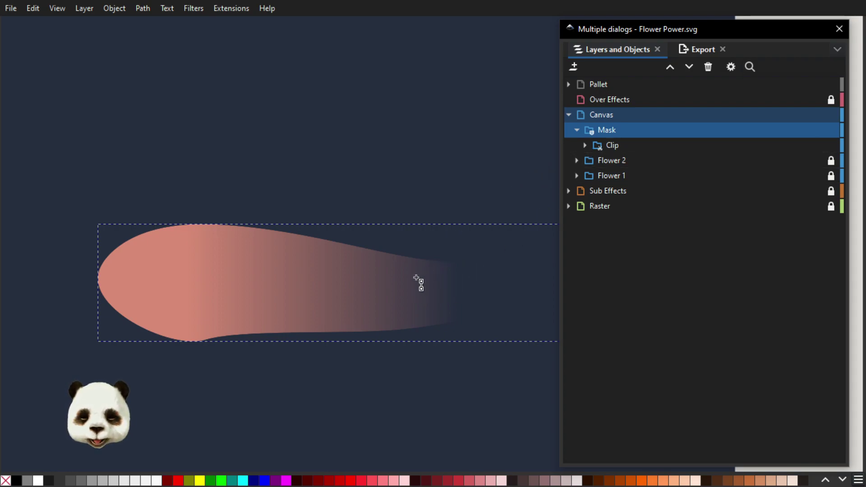
Step: Examine the node outlines of the Mask and Clip groups on the faded teardrop
key("n")
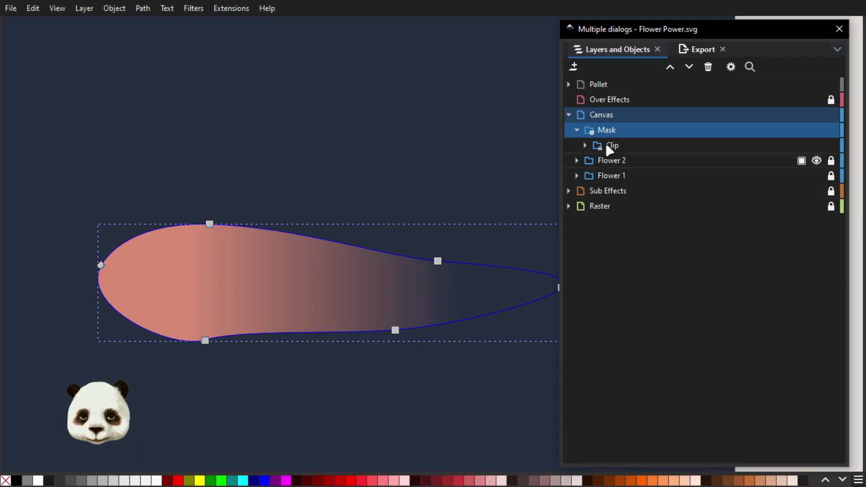
left_click(614, 134)
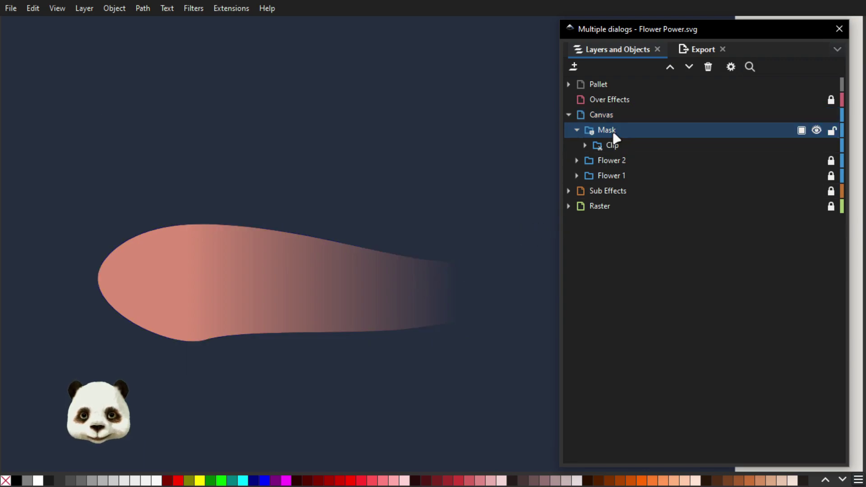
left_click(606, 145)
left_click(612, 127)
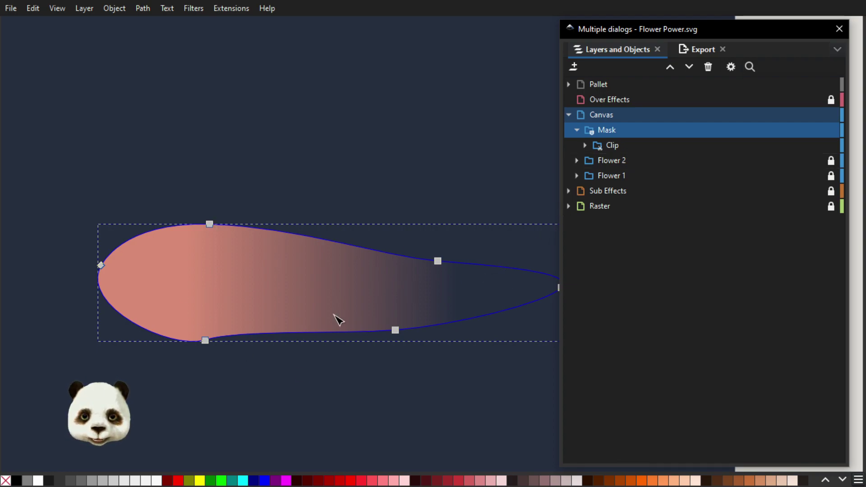
scroll(333, 251, "down", 4)
scroll(343, 285, "up", 2)
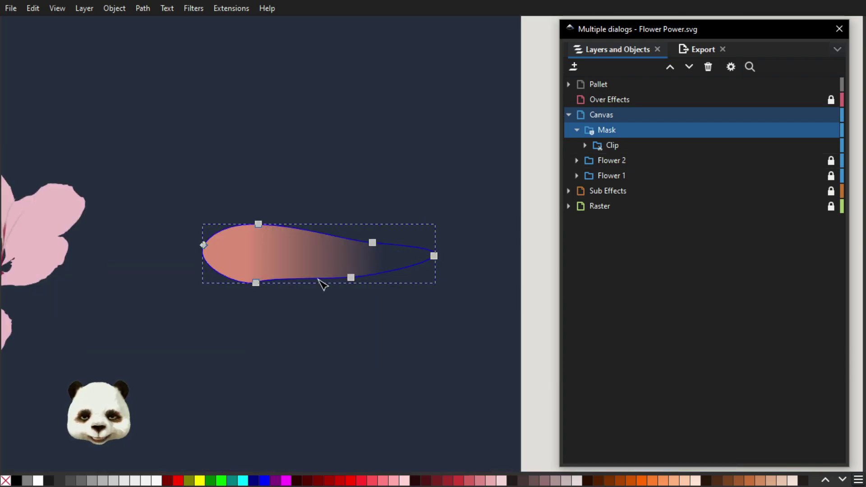
scroll(290, 264, "up", 1)
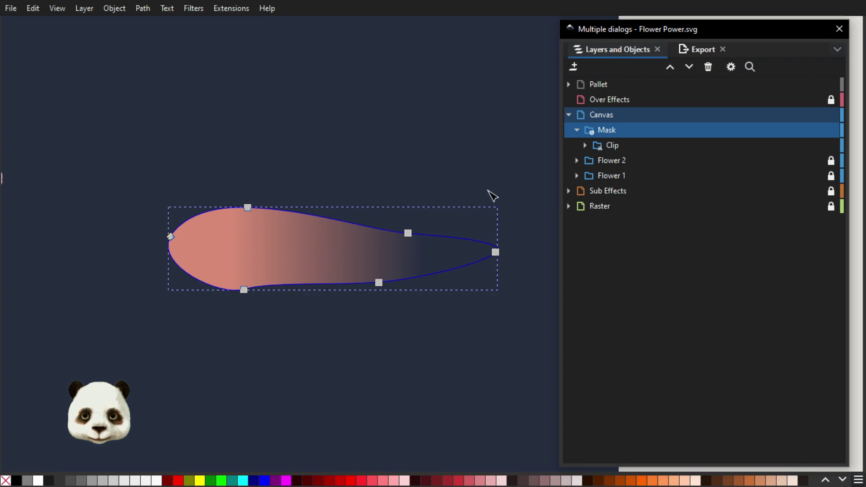
Step: Release the mask from the Mask group and put the freed gradient teardrop in its own group
right_click(630, 132)
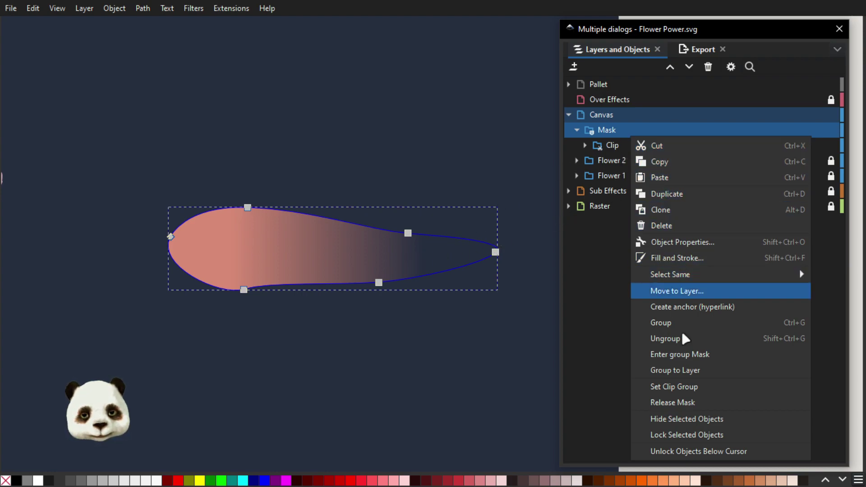
left_click(699, 400)
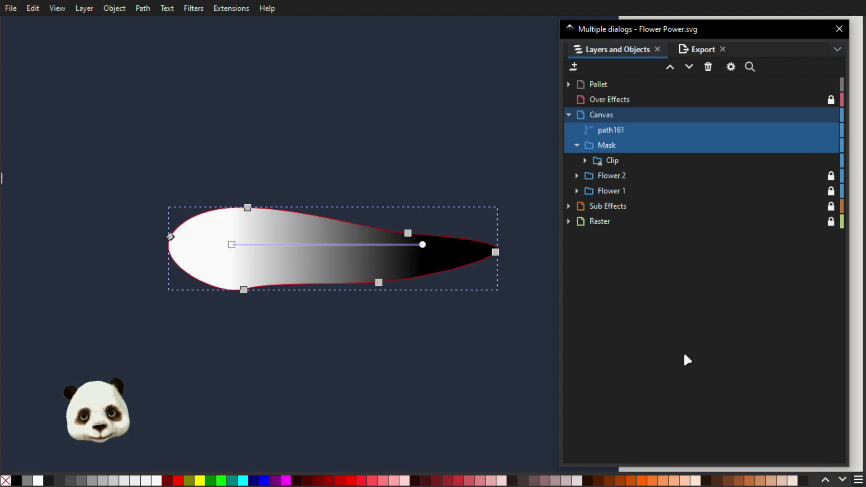
left_click(608, 130)
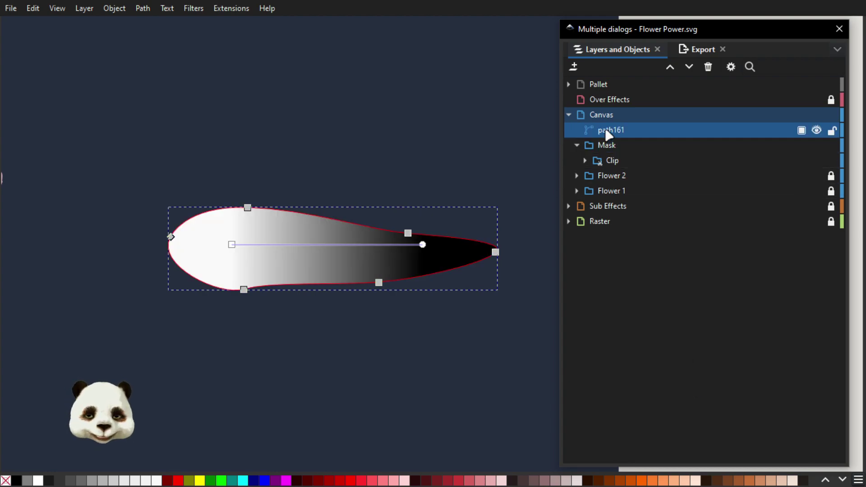
key("ctrl+g")
Step: Rename the group holding the gradient teardrop as Mask Group
double_click(609, 131)
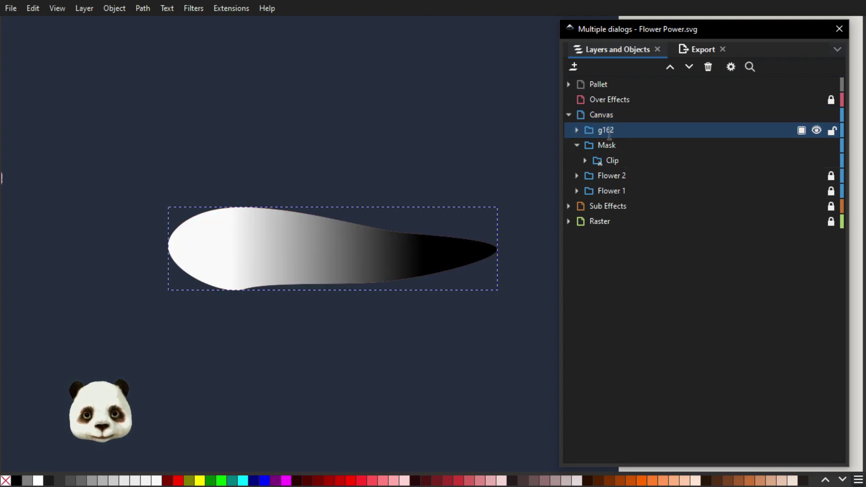
type("Group for Maski")
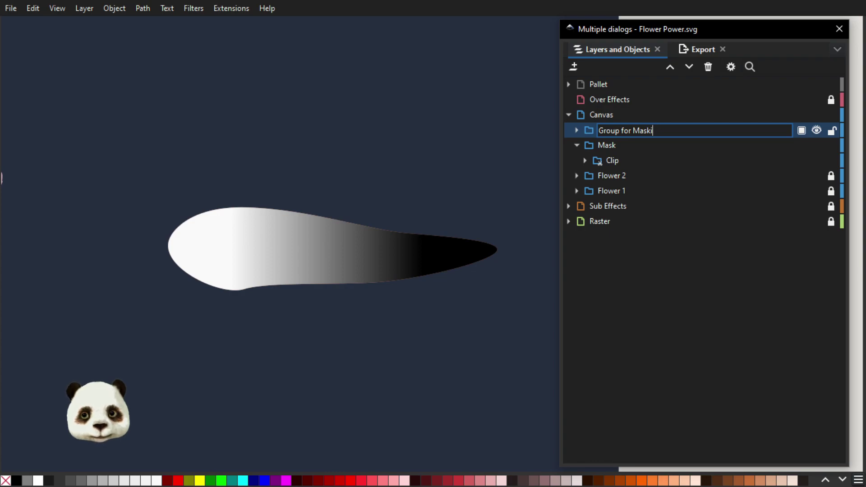
key("ctrl+a")
type("Ma")
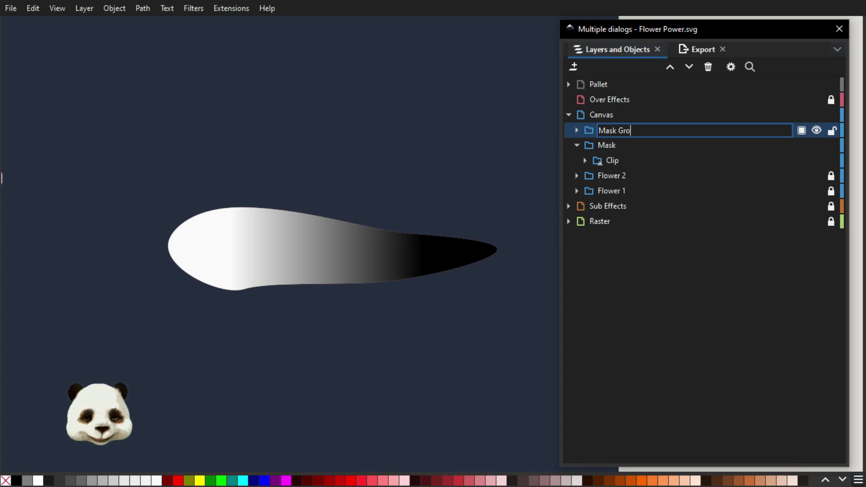
type("p")
key("Return")
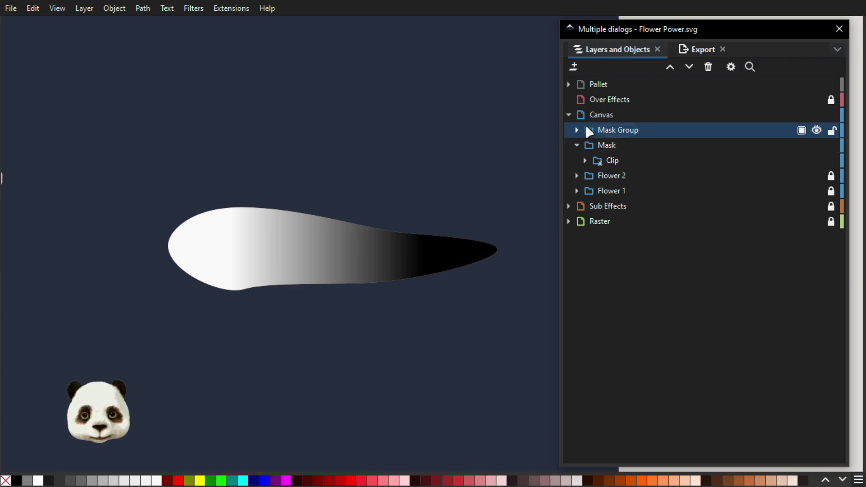
Step: Expand Mask Group and return its gradient teardrop path to a solid white fill
left_click(575, 130)
left_click(611, 148)
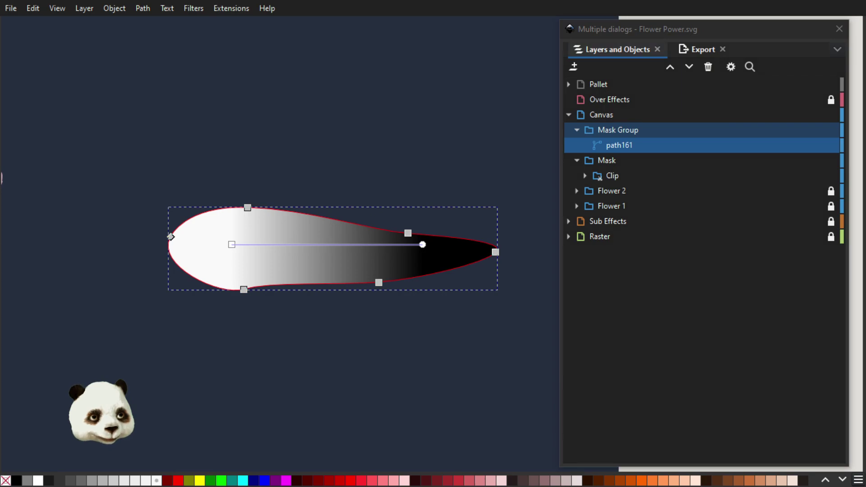
key("ctrl+z")
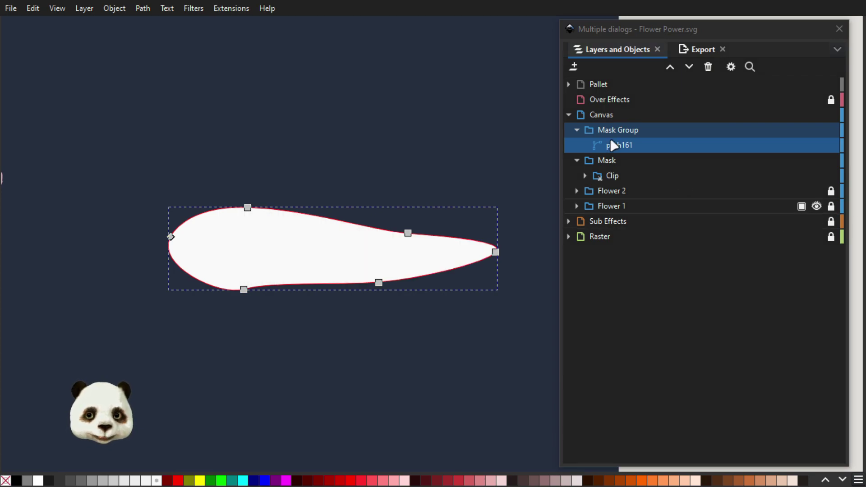
Step: Draw a closed, rounded black shape inside Mask Group with the Pen tool, covering the teardrop's narrow end
key("b")
left_click(428, 192)
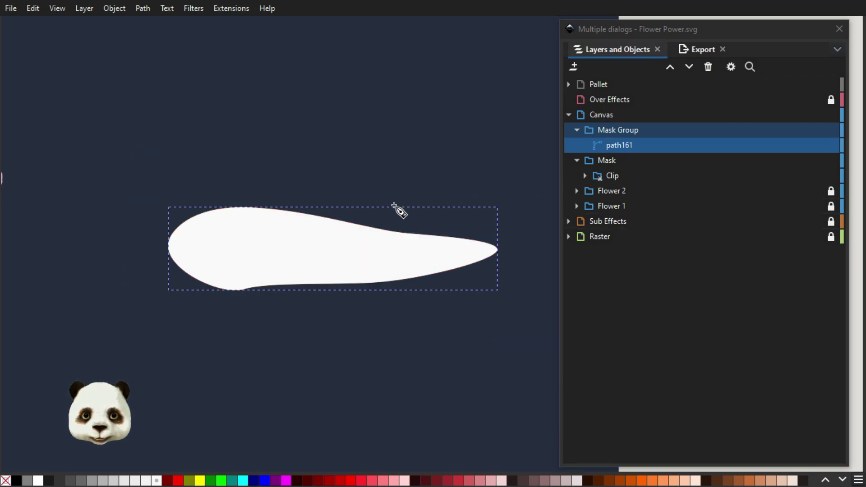
left_click_drag(341, 251, 347, 268)
left_click(397, 313)
left_click_drag(540, 276, 542, 253)
left_click_drag(429, 193, 409, 195)
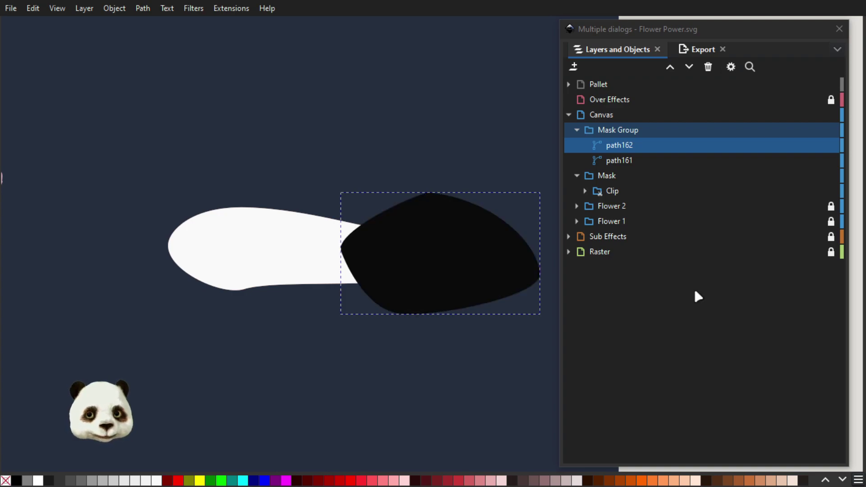
Step: Try to mask the Mask group with the black shape from Mask Group and undo the result
left_click(576, 131)
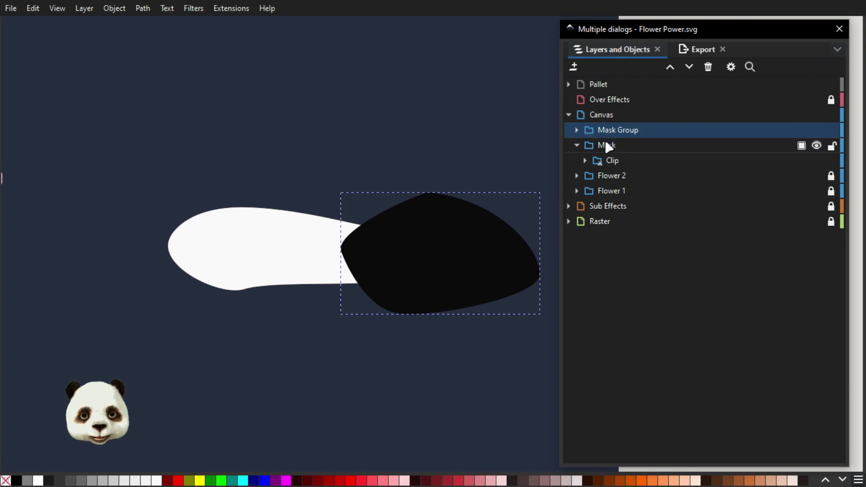
left_click(607, 146, "shift")
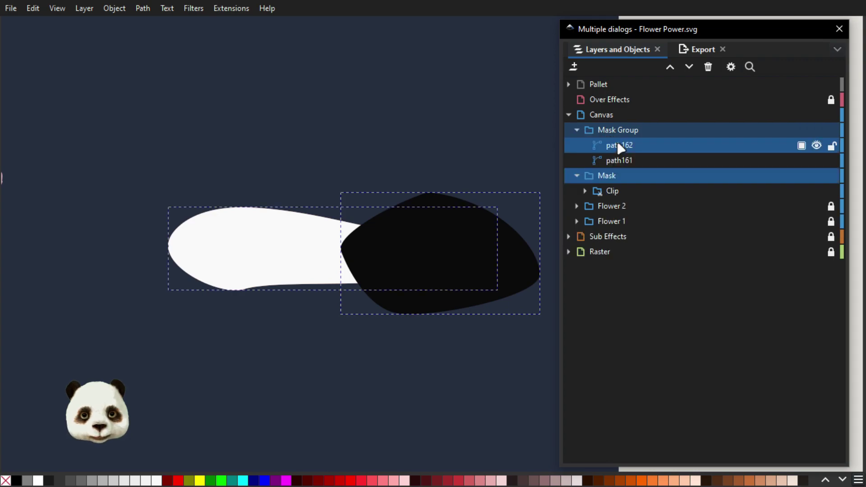
right_click(600, 177)
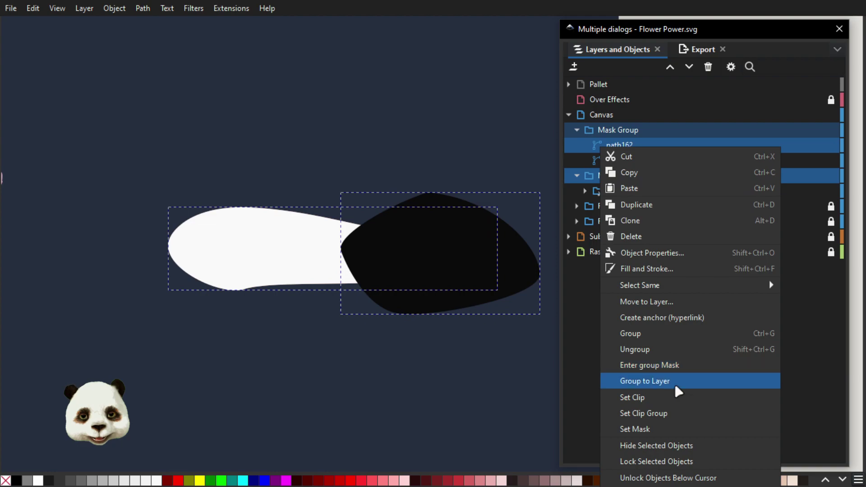
left_click(657, 426)
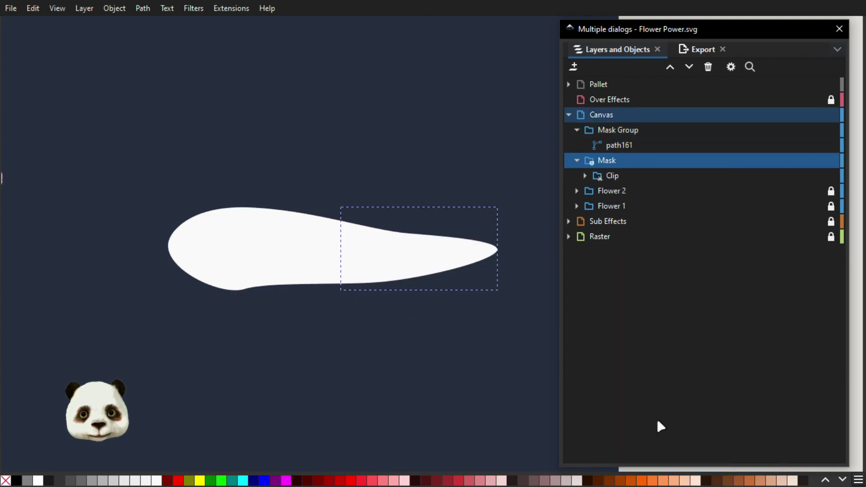
key("ctrl+z")
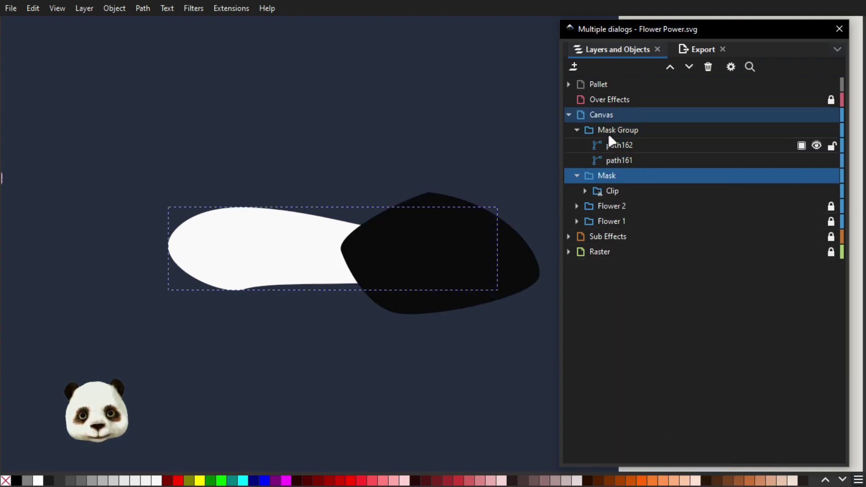
Step: Collapse both groups and set the whole Mask Group as the mask of the Mask group
left_click(577, 129)
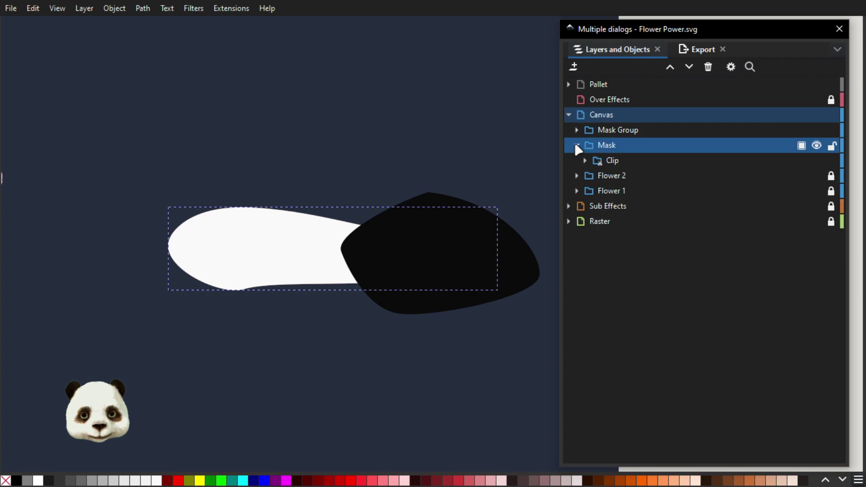
left_click(576, 145)
left_click(620, 129, "ctrl")
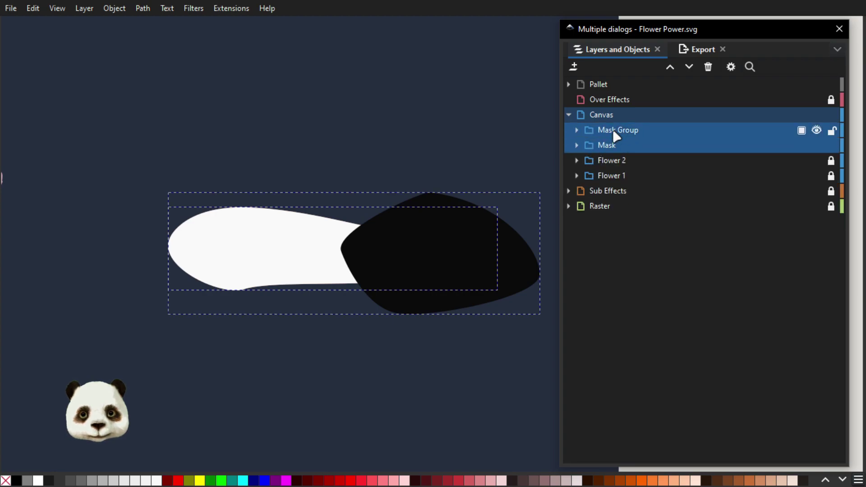
right_click(620, 129)
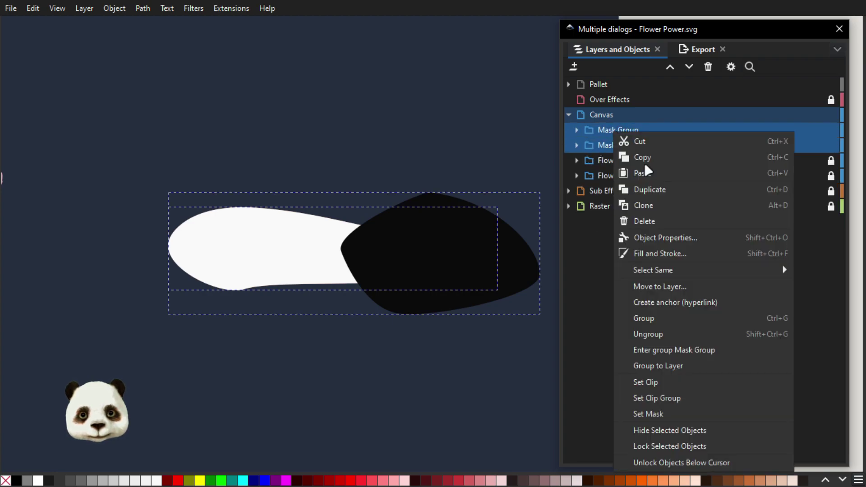
left_click(661, 409)
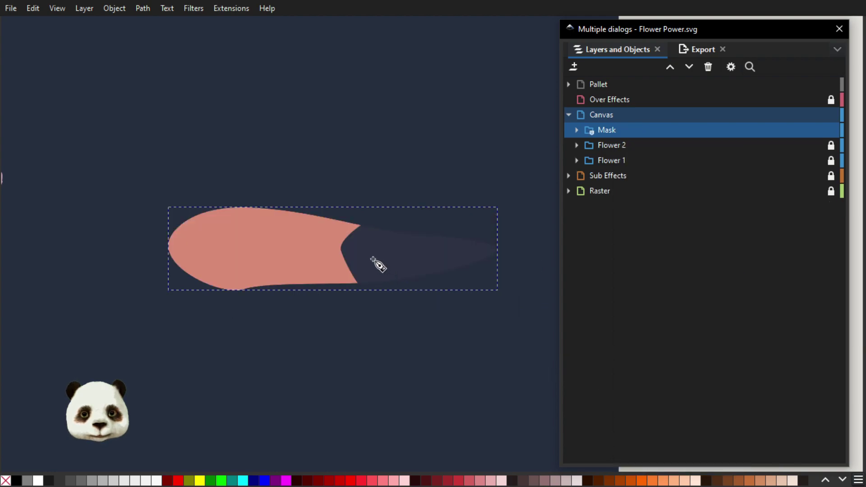
scroll(374, 266, "up", 4)
scroll(388, 252, "down", 3)
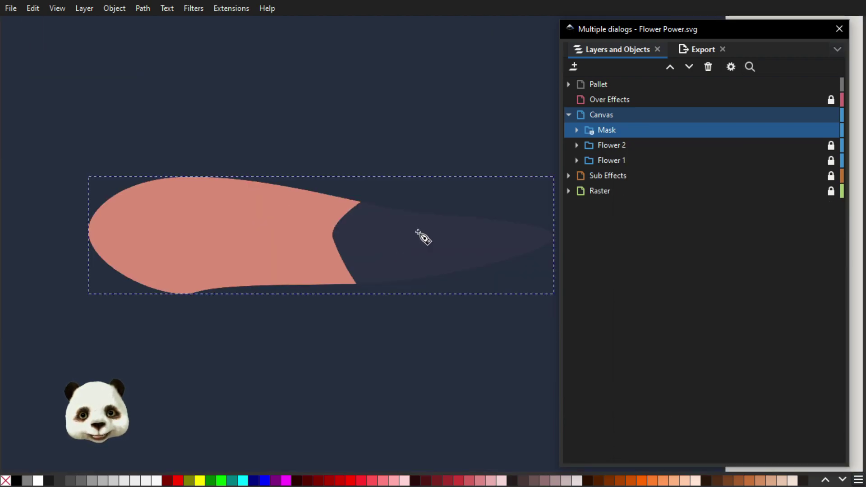
Step: Expand the Mask and Clip groups down to the clipped path and release the mask from the Mask group
left_click(577, 131)
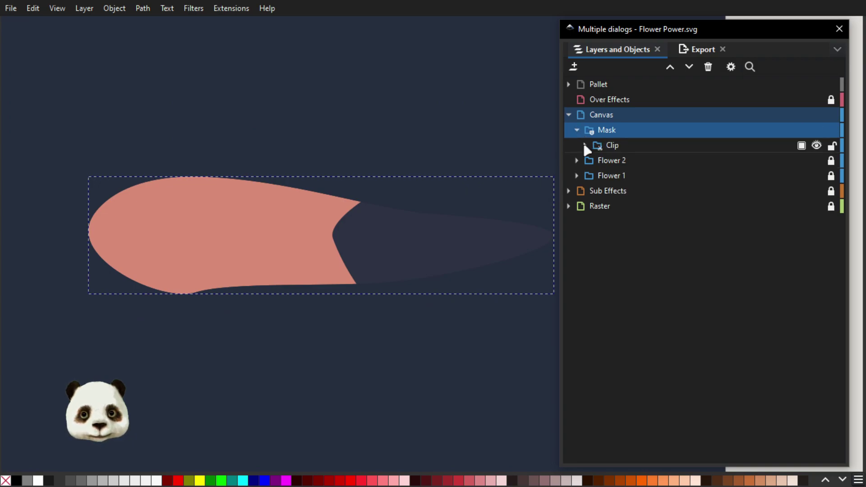
left_click(585, 144)
left_click(625, 163)
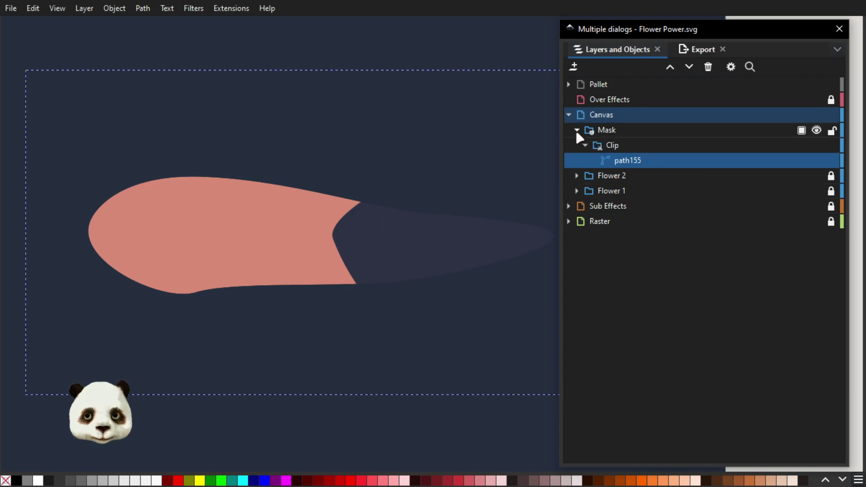
left_click(612, 129)
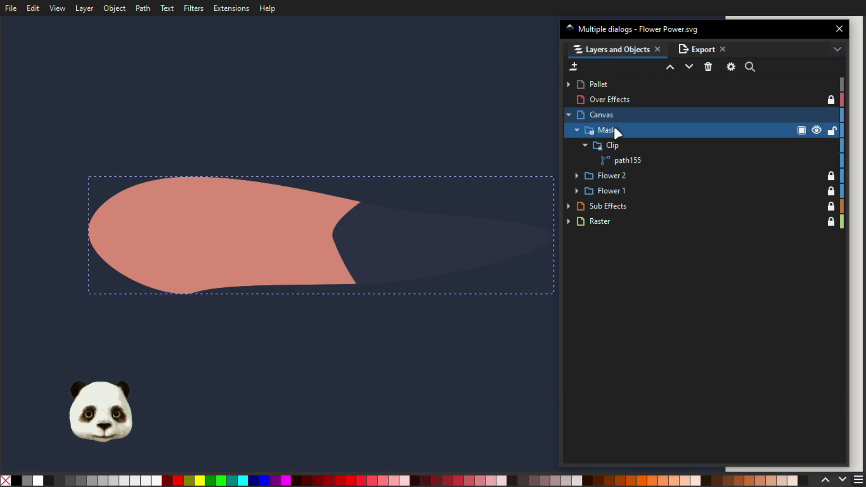
right_click(614, 134)
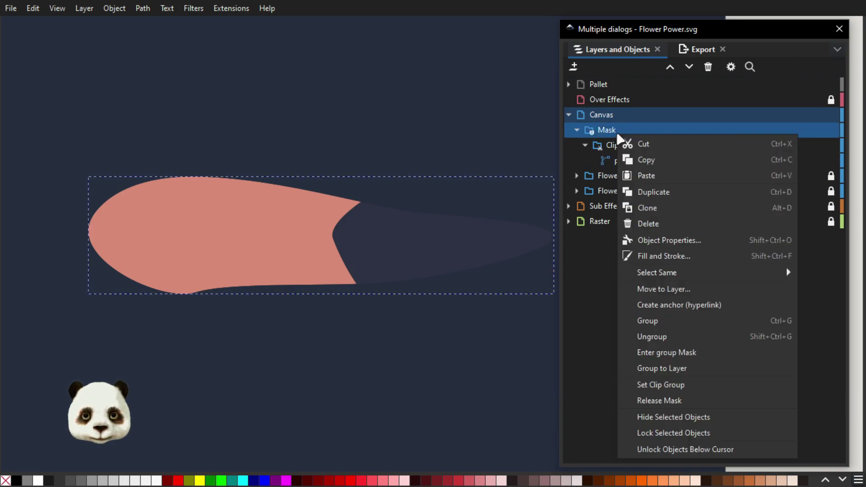
left_click(673, 401)
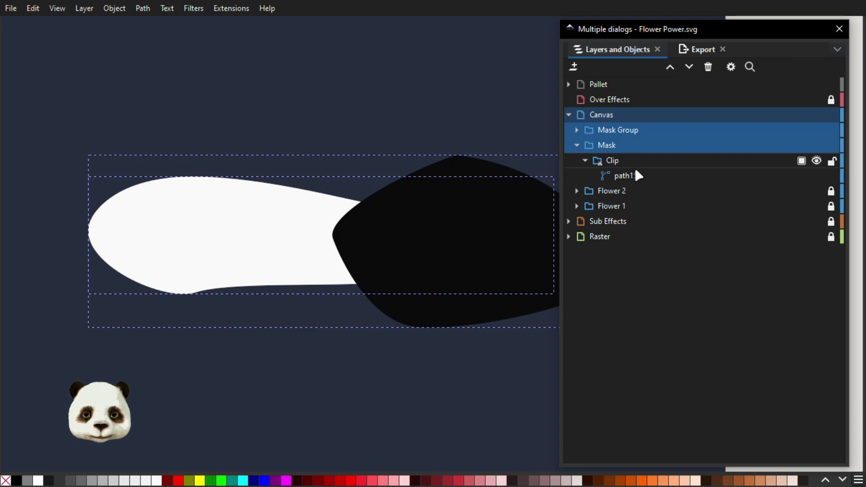
Step: Examine the released Mask Group and the white teardrop path inside it
scroll(370, 229, "down", 2)
scroll(432, 229, "up", 1)
scroll(432, 228, "up", 1)
scroll(293, 239, "down", 1)
scroll(294, 240, "up", 1)
scroll(291, 243, "down", 1)
scroll(235, 233, "up", 2)
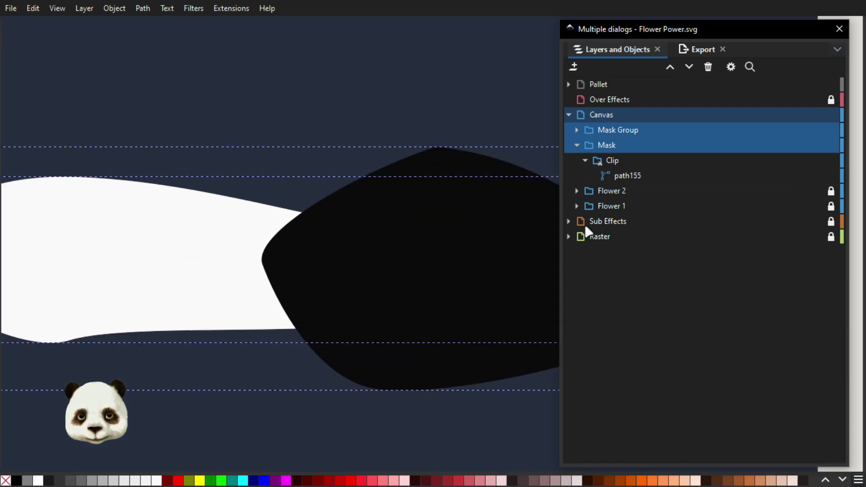
left_click(576, 130)
left_click(616, 161)
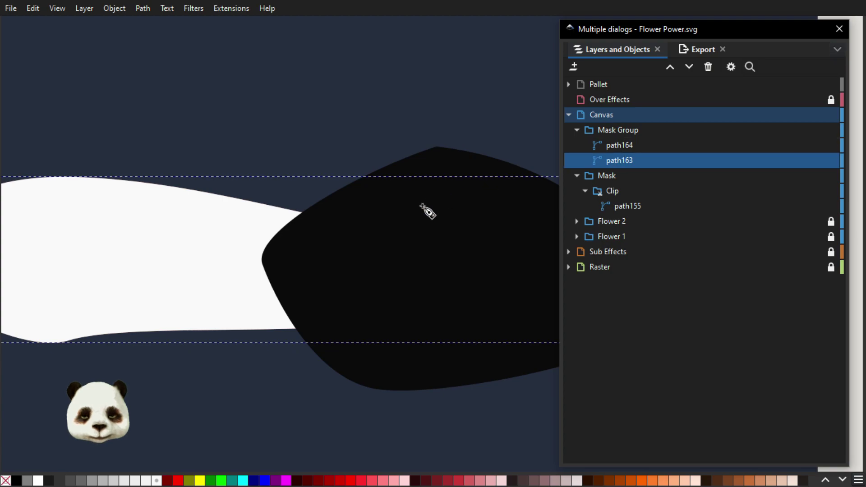
scroll(426, 207, "down", 1)
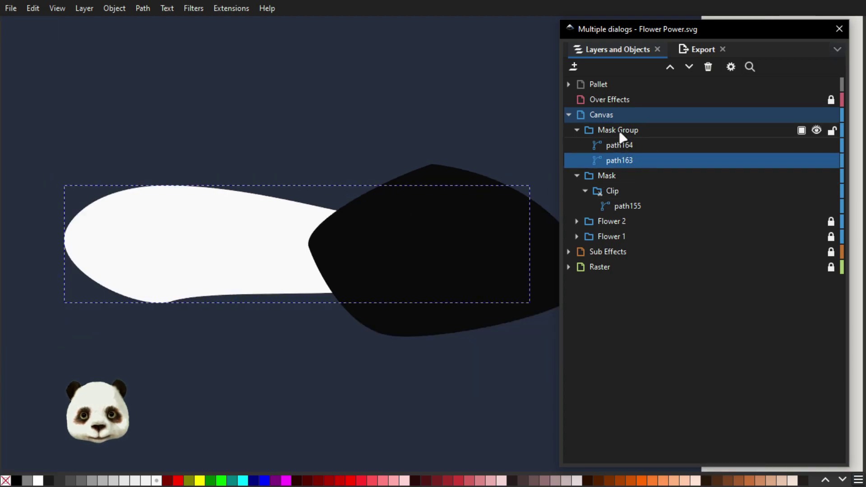
left_click(577, 129)
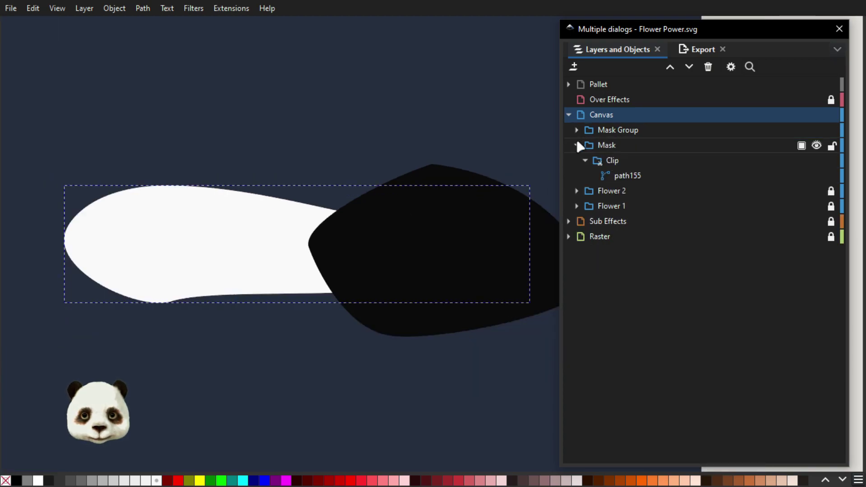
left_click(620, 131)
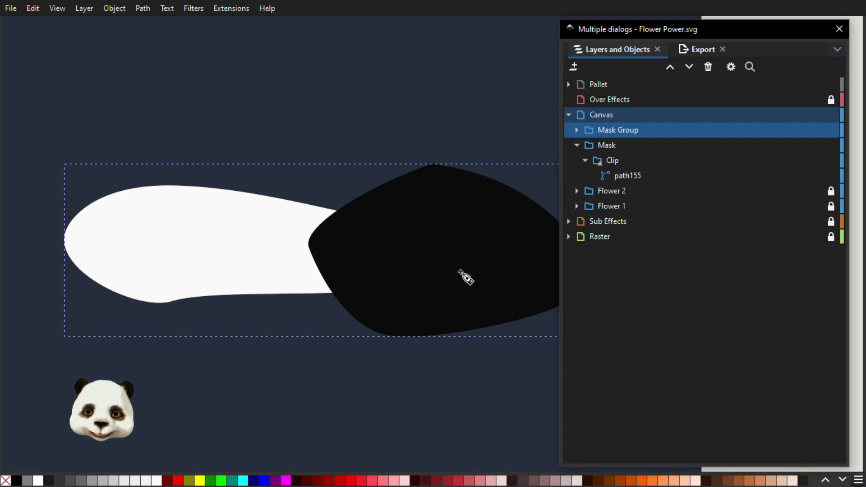
Step: Set the fill of the dark rounded shape in Mask Group to pure black
left_click(576, 130)
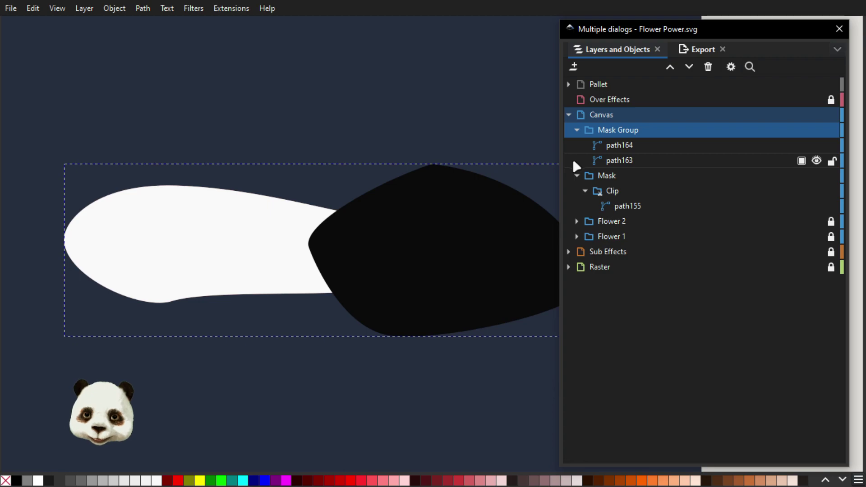
left_click(619, 145)
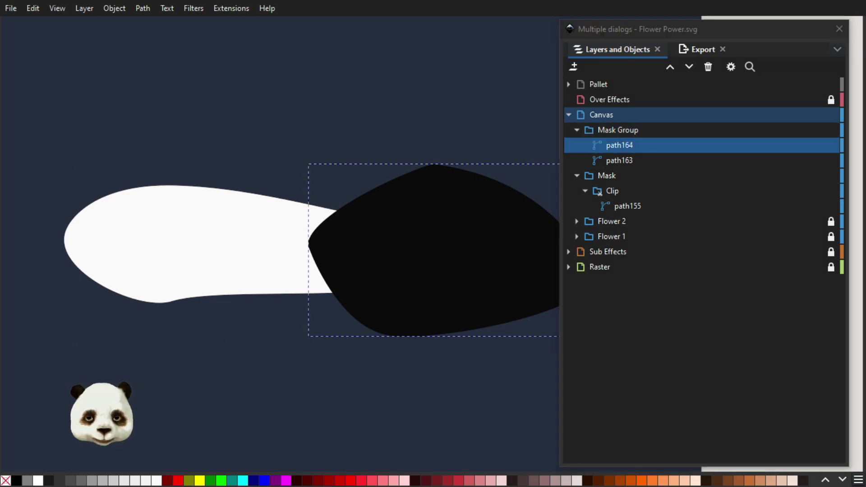
left_click(16, 481)
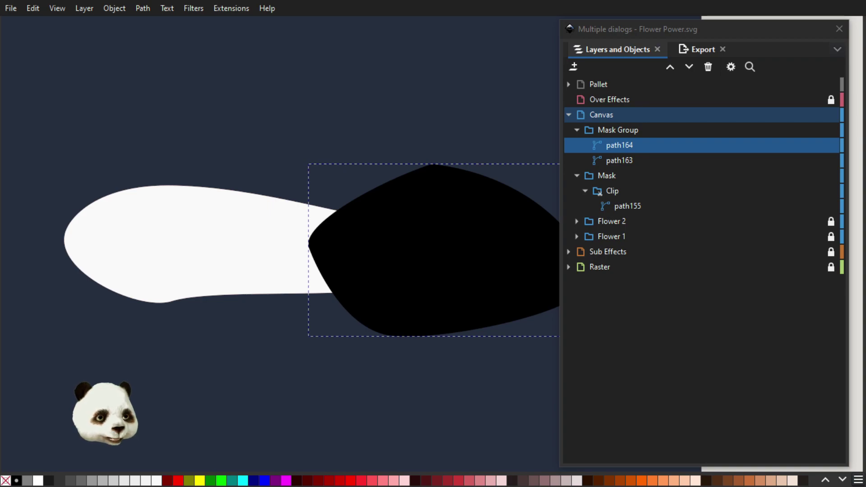
Step: Set the collapsed Mask Group as the mask of the Mask group again
left_click(607, 131)
left_click(576, 130)
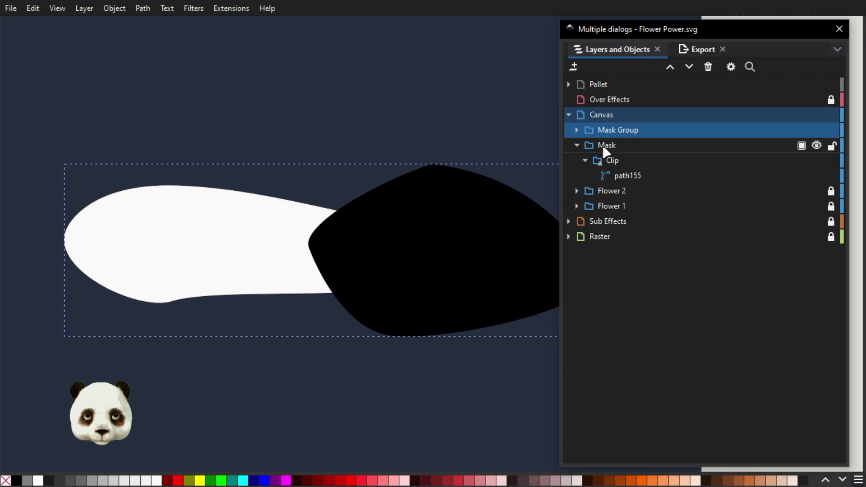
left_click(607, 147, "shift")
right_click(606, 149)
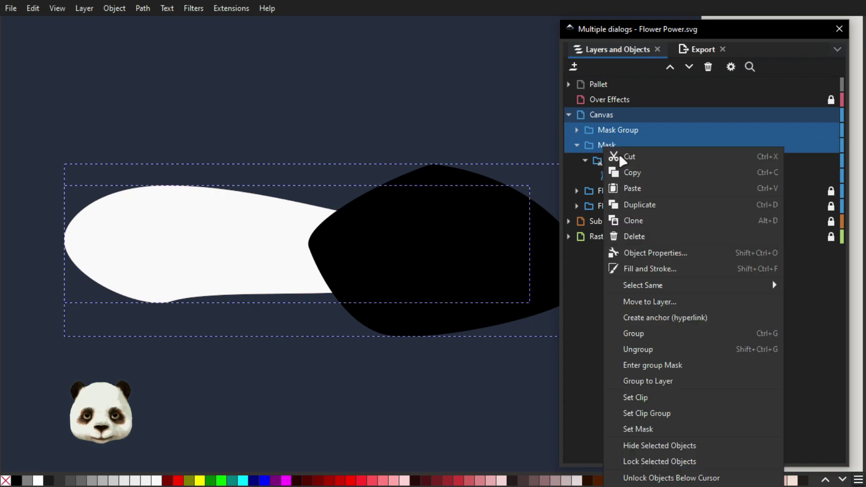
left_click(657, 429)
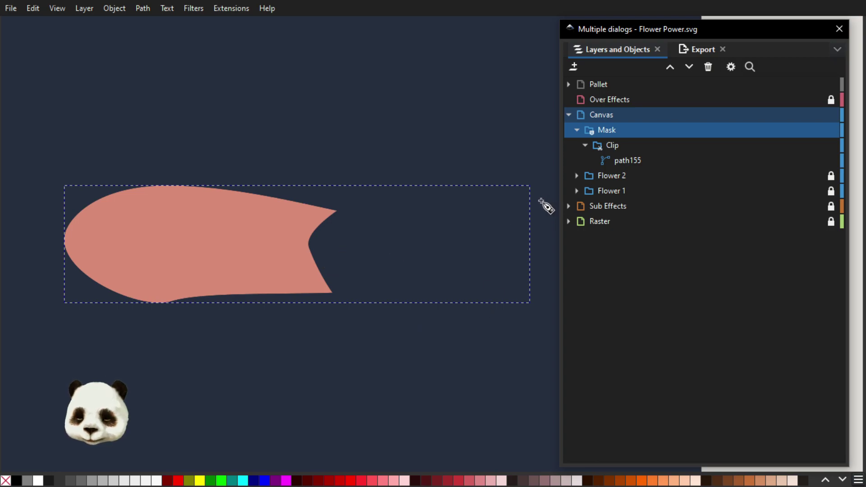
Step: Edit the Mask group's mask nodes, moving the black shape's upper node and its node facing the teardrop's wide end outward
right_click(610, 134)
left_click(603, 132)
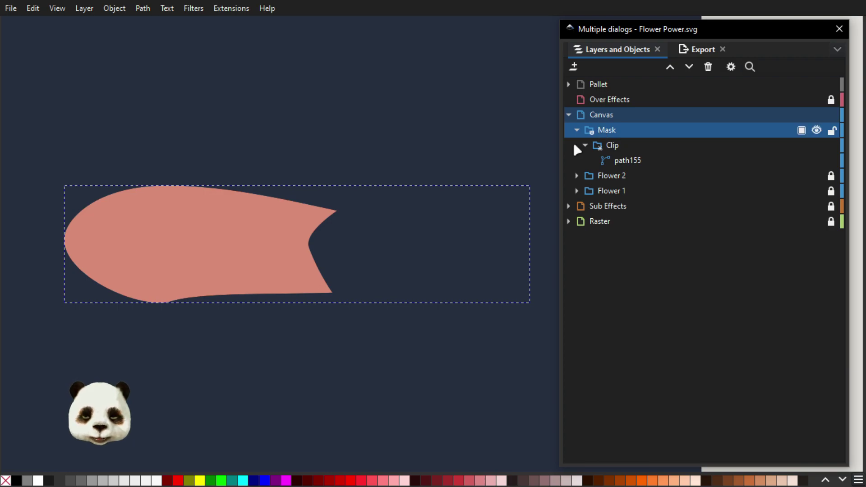
key("n")
left_click_drag(431, 165, 404, 168)
mouse_move(309, 248)
left_mouse_down()
mouse_move(328, 250)
mouse_move(301, 251)
left_mouse_up()
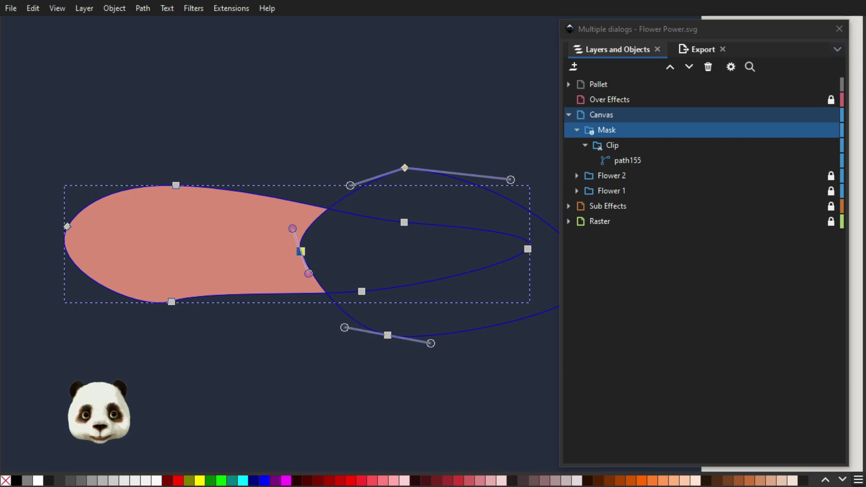
Step: Open the Fill and Stroke settings for the Mask group and try to blur the selected nodes of the black mask shape
key("ctrl+shift+f")
left_click_drag(700, 53, 688, 43)
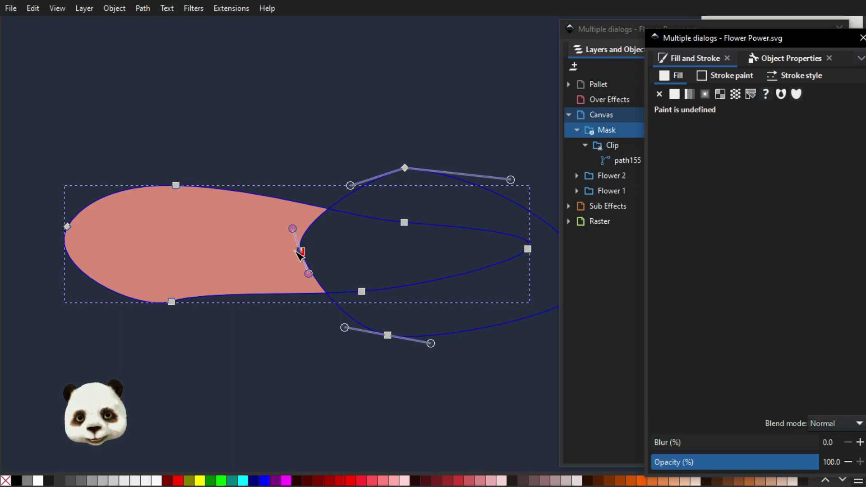
scroll(301, 251, "up", 2)
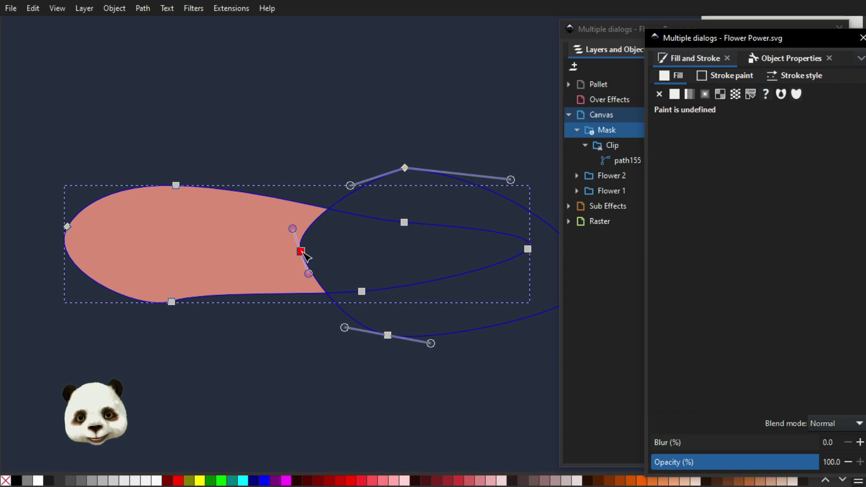
left_click(301, 252)
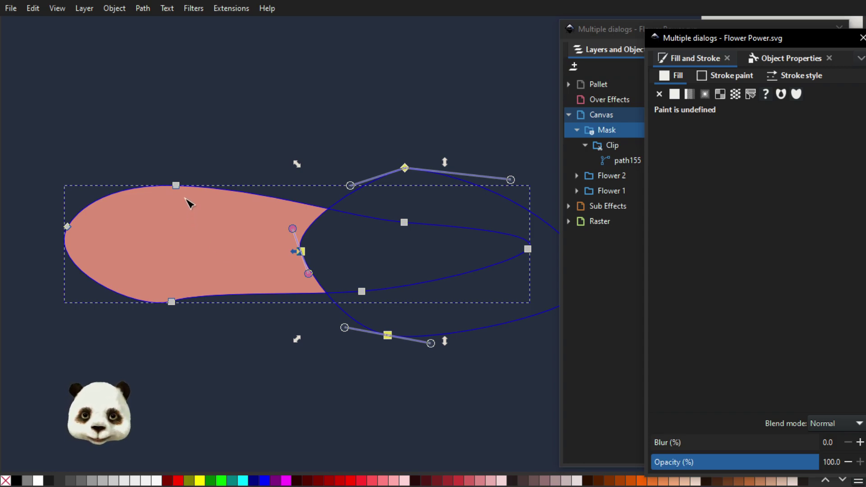
key("ctrl+a")
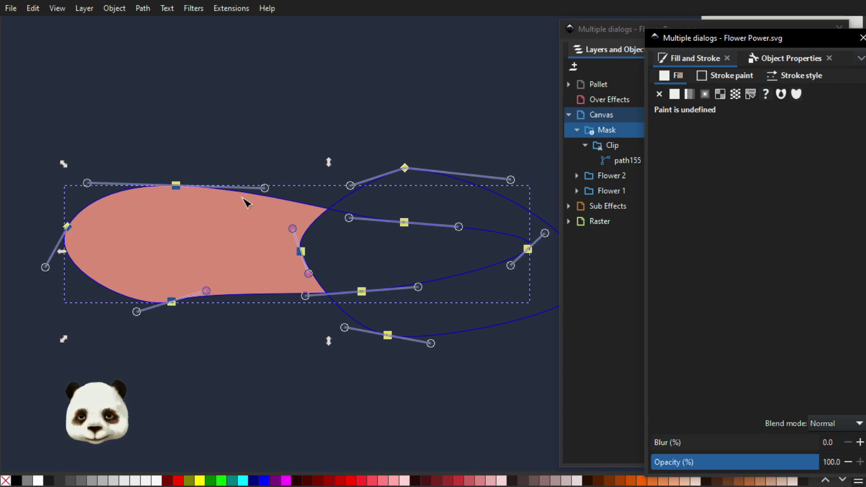
scroll(177, 186, "down", 5)
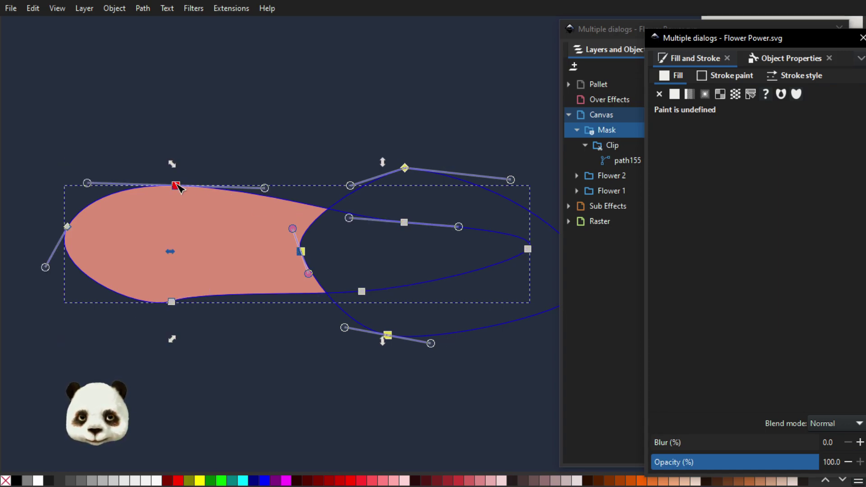
scroll(177, 186, "down", 2)
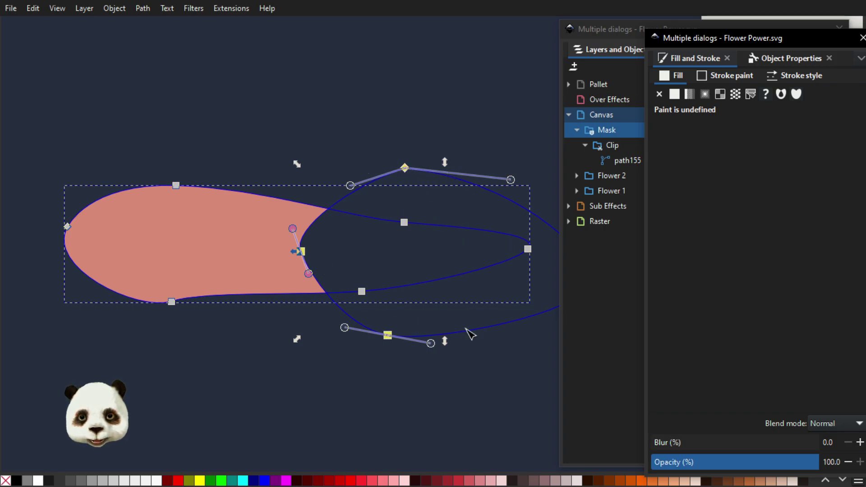
left_click(683, 442)
left_click_drag(668, 442, 643, 442)
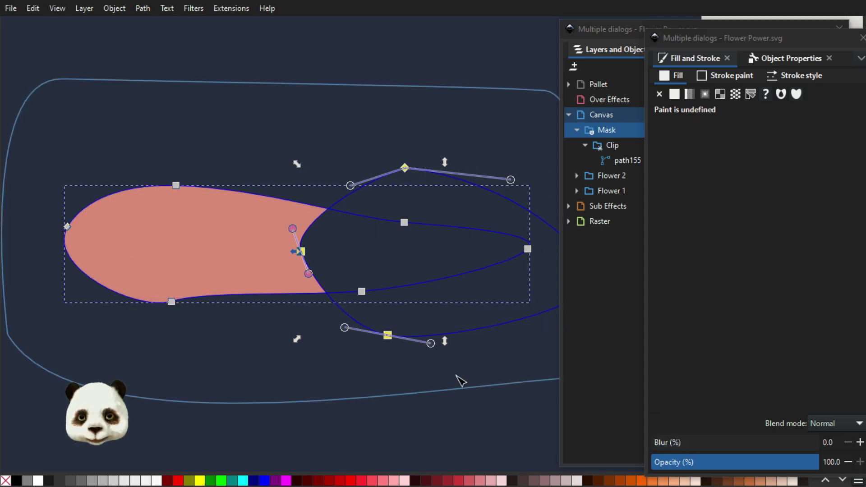
Step: Reselect the Mask group and release its mask to bring back the separate Mask Group
left_click(393, 341)
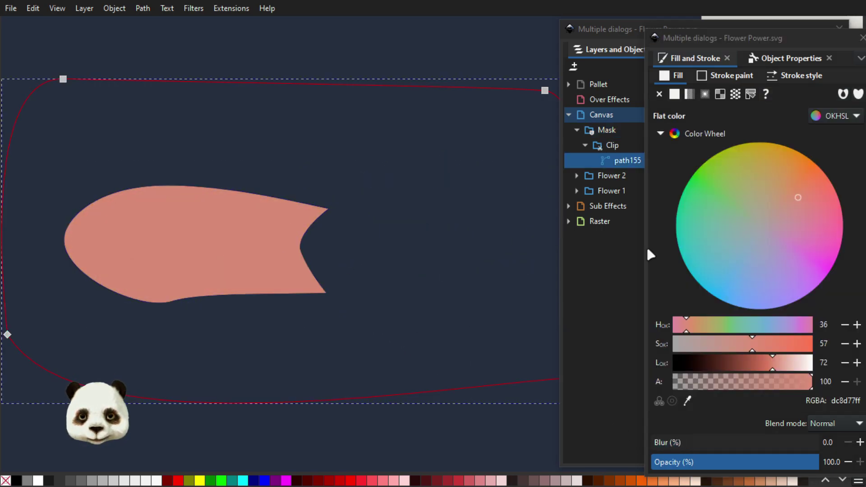
left_click(606, 131)
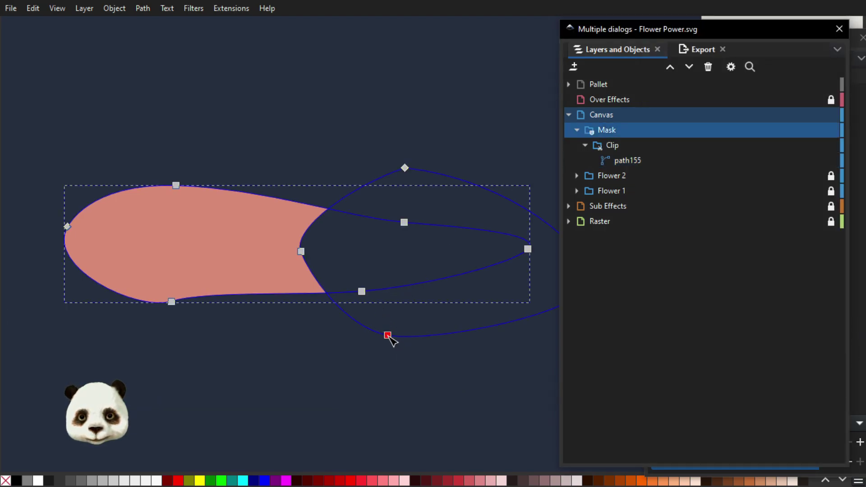
left_click(388, 336)
scroll(388, 336, "up", 1)
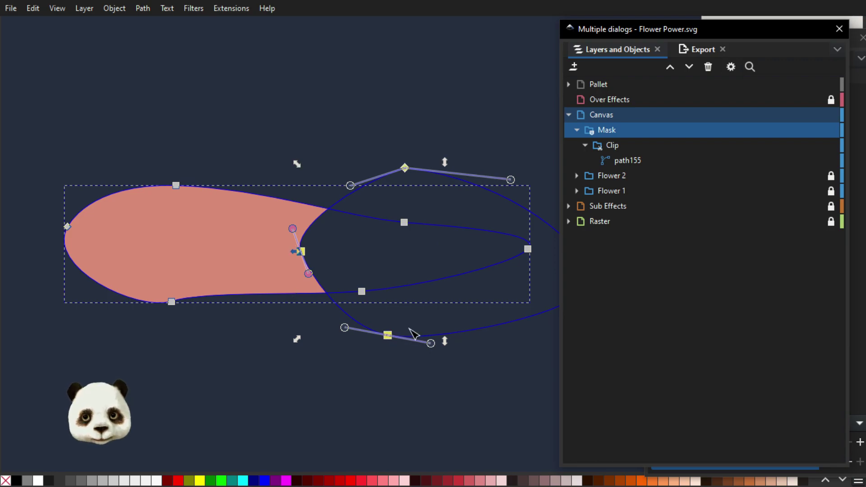
right_click(628, 129)
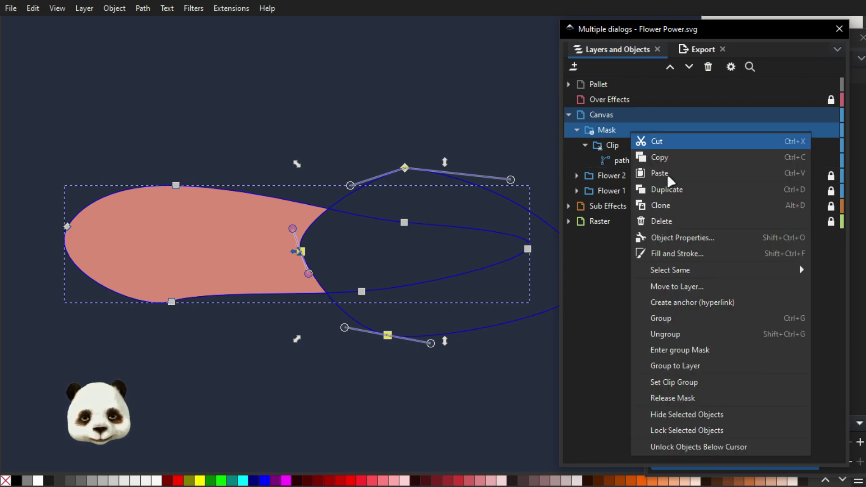
left_click(693, 398)
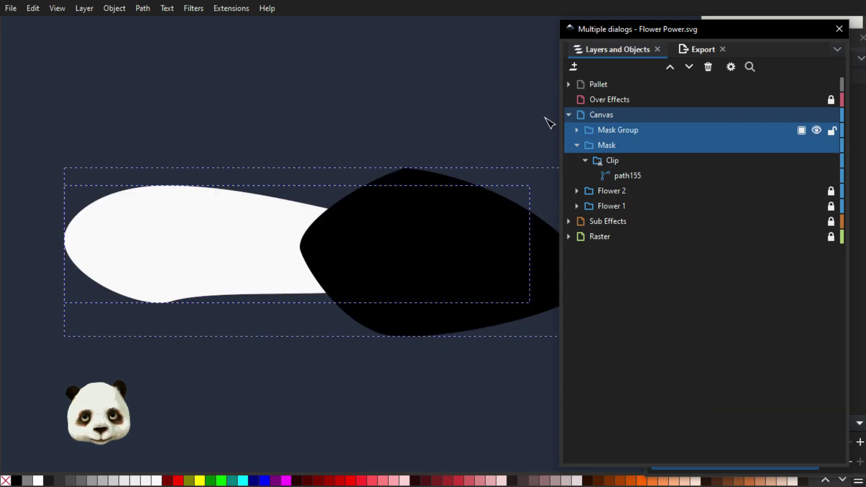
Step: Group the black and white shapes together inside Mask Group
left_click(576, 130)
left_click(624, 145)
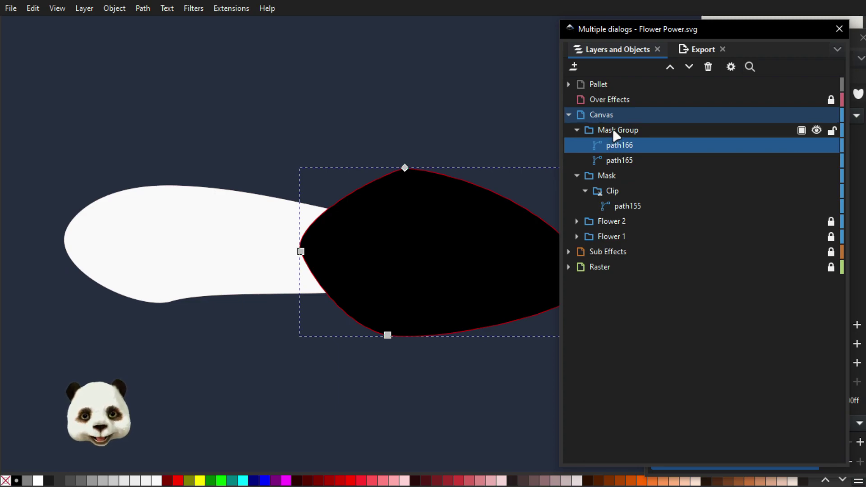
left_click(618, 158, "shift")
key("ctrl+g")
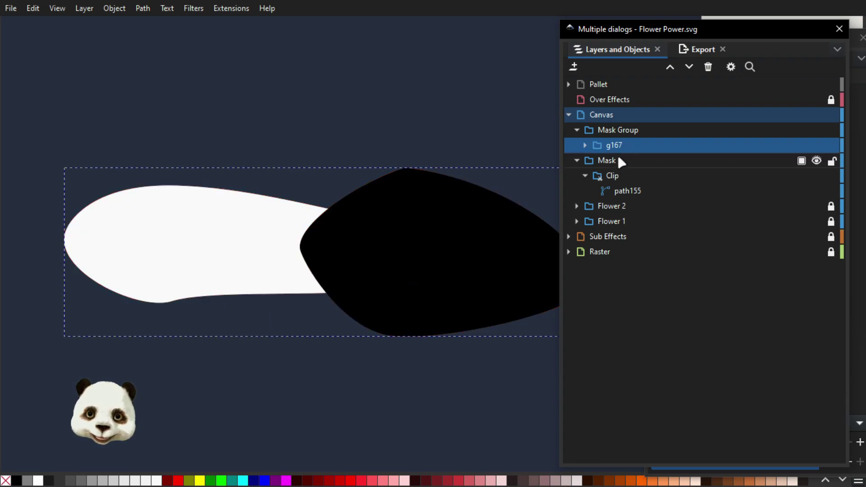
Step: Try setting the collapsed Mask Group as the mask of the Mask group and undo it
left_click(576, 130)
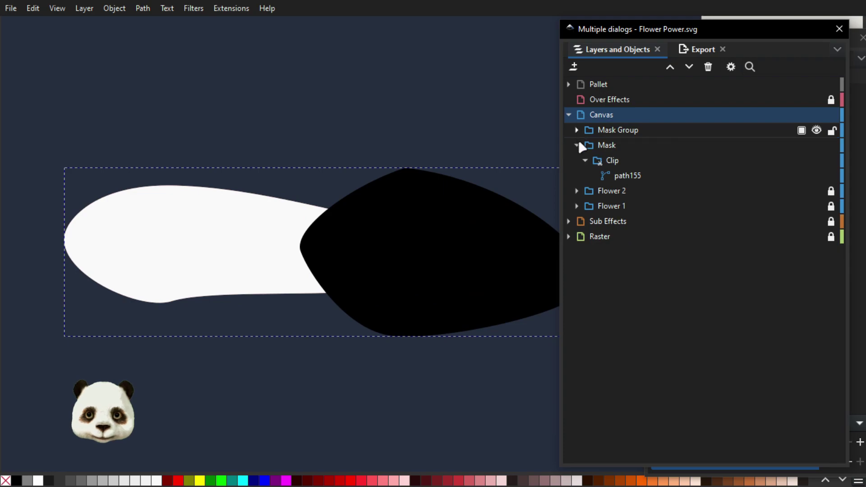
left_click(608, 132)
left_click(605, 147, "shift")
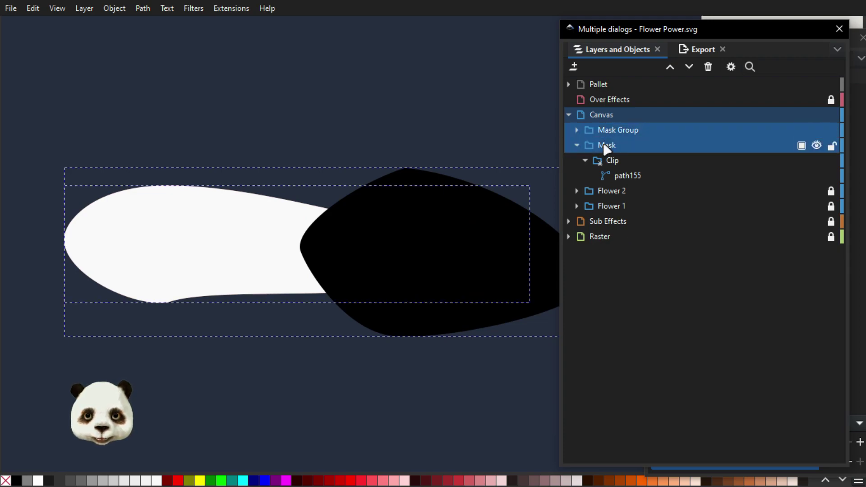
right_click(604, 145)
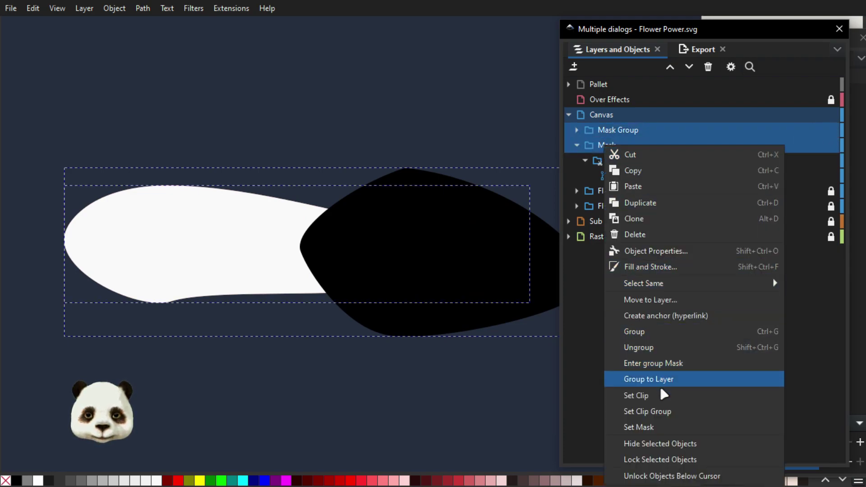
left_click(666, 416)
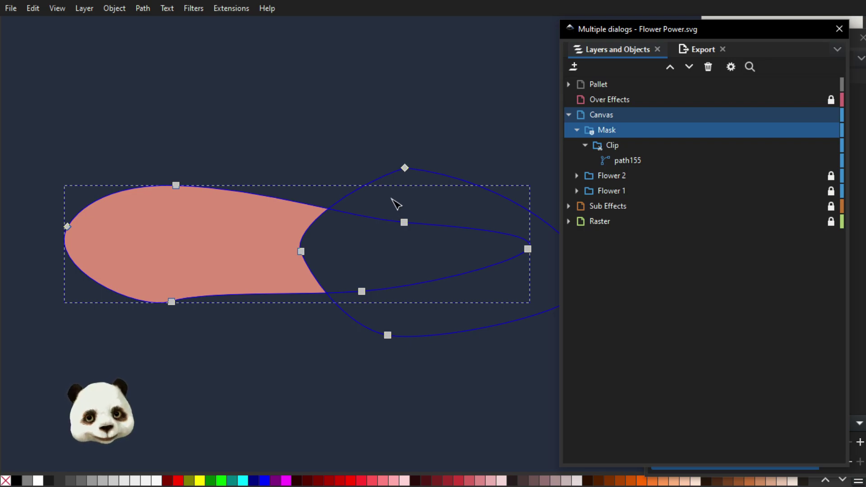
key("ctrl+z")
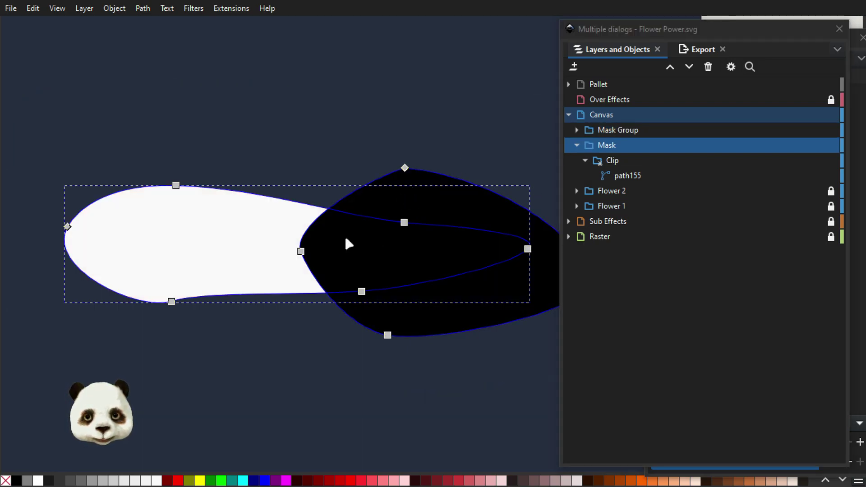
Step: Ungroup the nested group inside Mask Group into the separate black and white shapes
right_click(346, 243)
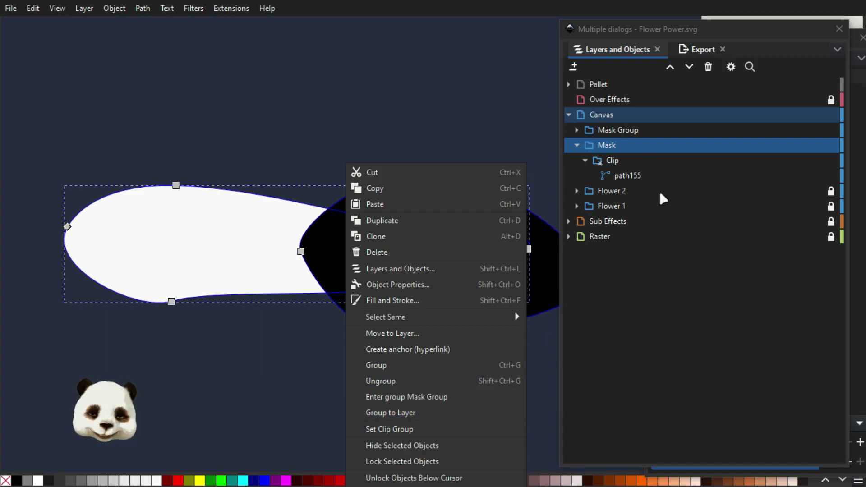
left_click(614, 131)
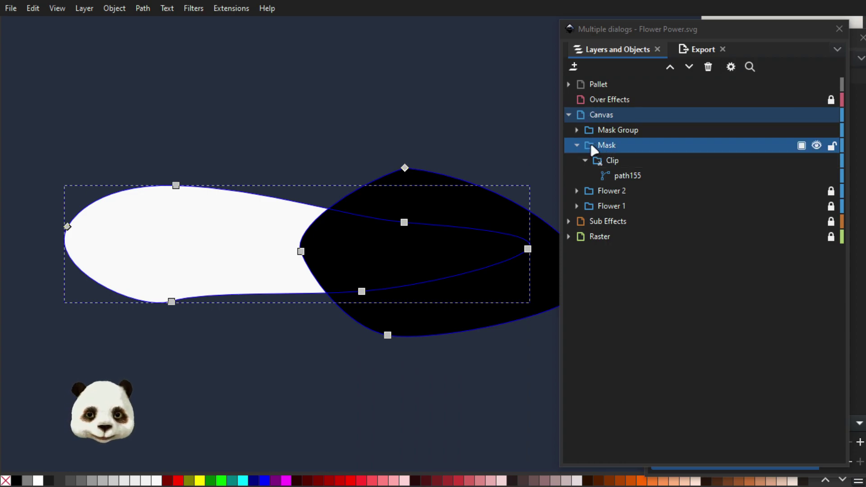
left_click(577, 130)
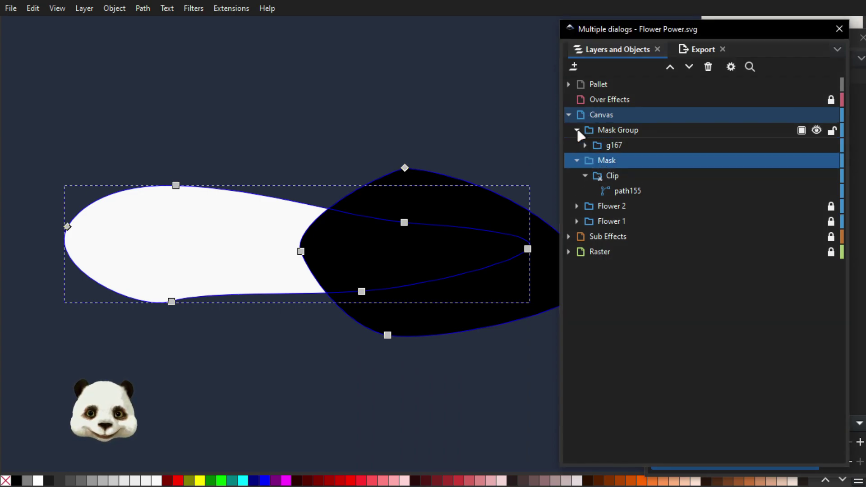
left_click(606, 146)
key("ctrl+g")
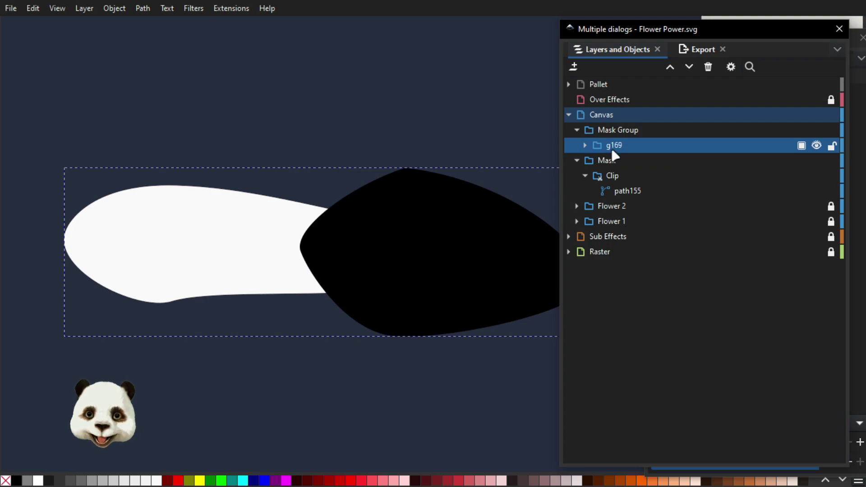
key("ctrl+shift+g")
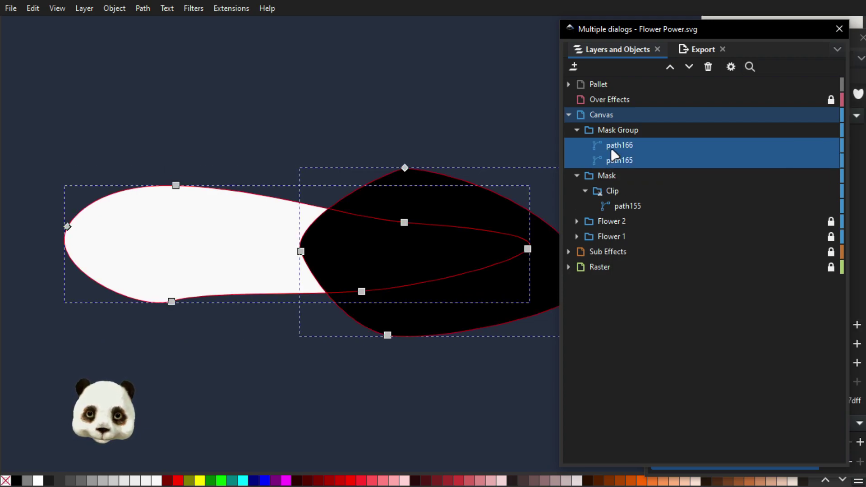
Step: Select the black shape inside Mask Group and set its blur to 30%
left_click(615, 161)
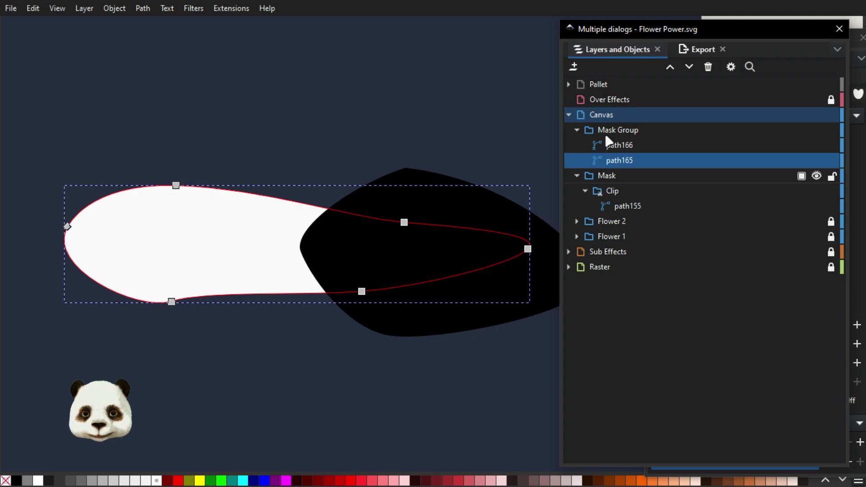
left_click(621, 145)
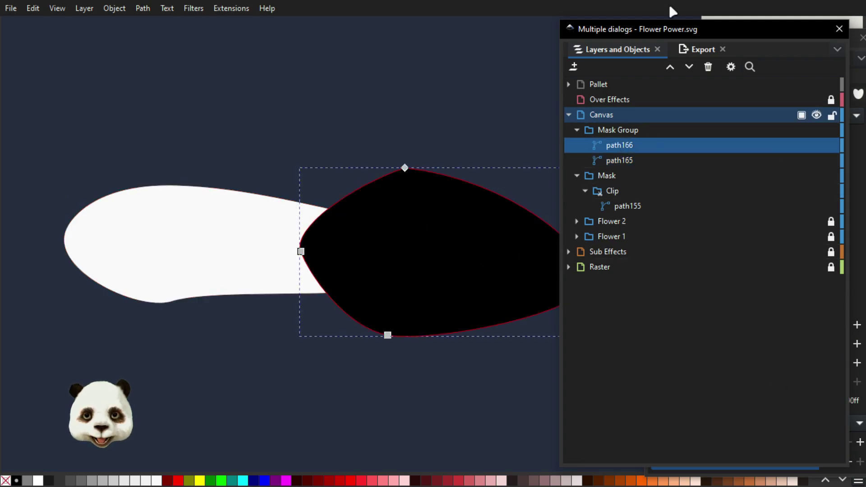
left_click_drag(644, 30, 865, 37)
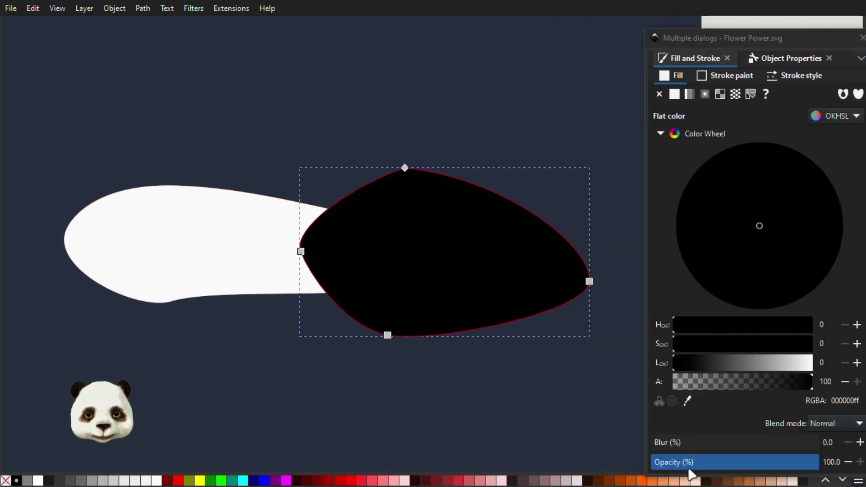
left_click(699, 442)
left_click_drag(713, 443, 706, 443)
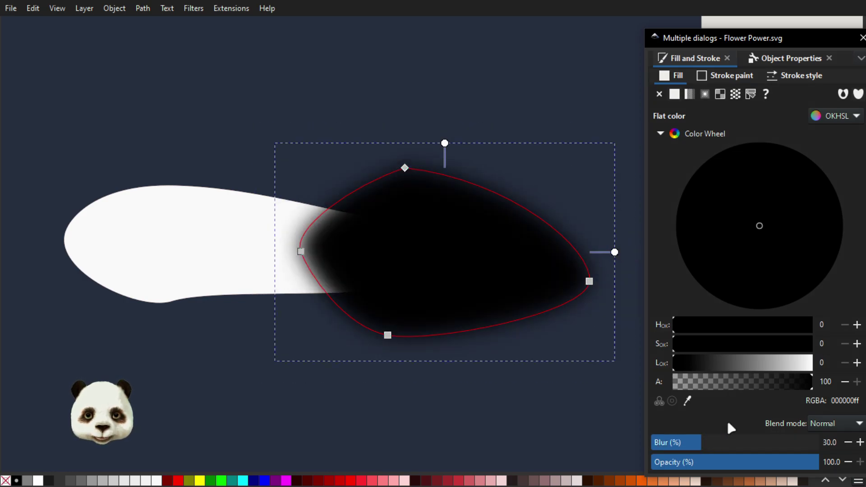
Step: Select Mask Group together with the Mask group and set it as the mask again
left_click_drag(865, 37, 704, 35)
left_click(630, 137)
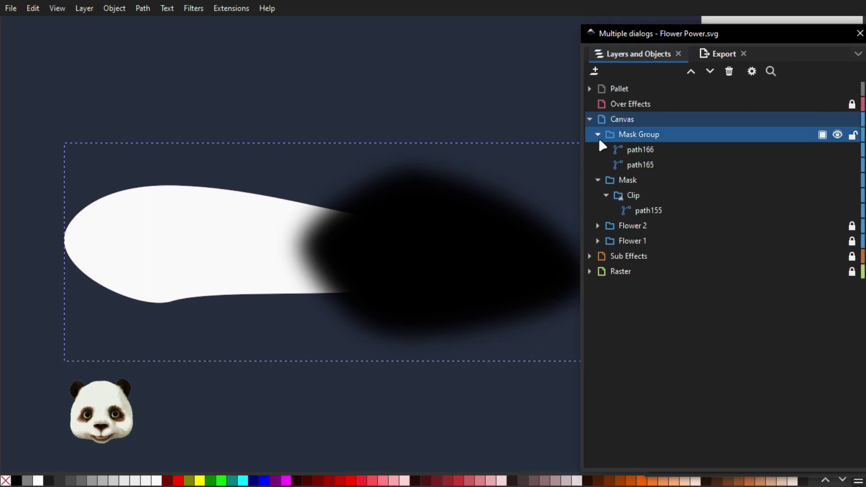
left_click(631, 184, "ctrl")
right_click(630, 183)
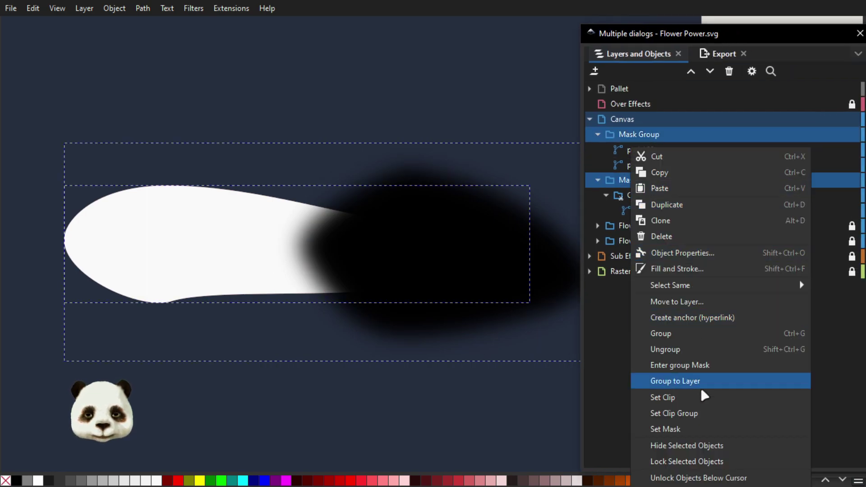
left_click(701, 423)
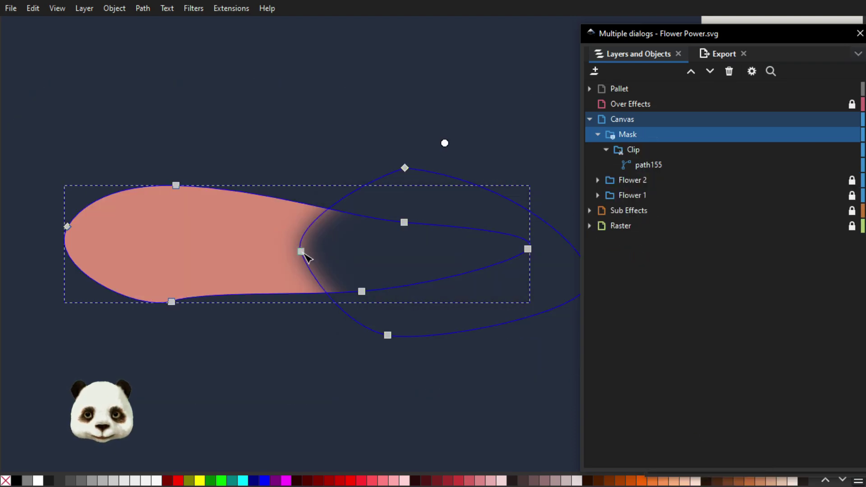
Step: Reshape the blurred mask shape, moving its inner node toward the teardrop's wide end and its upper and lower nodes inward
left_click_drag(302, 251, 285, 258)
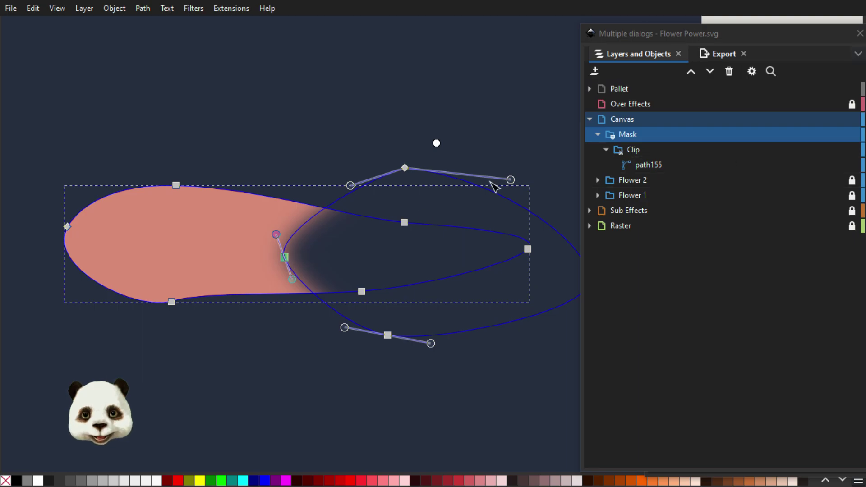
left_click_drag(350, 186, 330, 173)
mouse_move(287, 258)
left_mouse_down()
mouse_move(225, 249)
mouse_move(275, 260)
left_mouse_up()
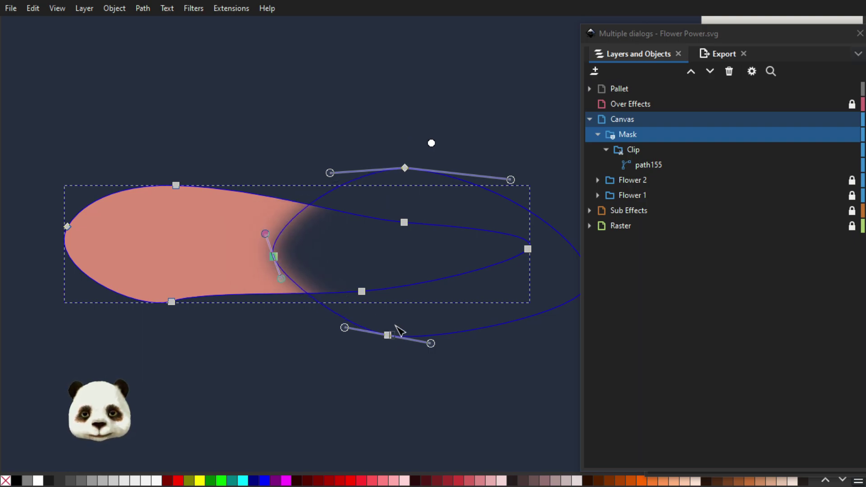
left_click(389, 328)
left_click_drag(388, 338, 373, 323)
left_click_drag(404, 168, 382, 174)
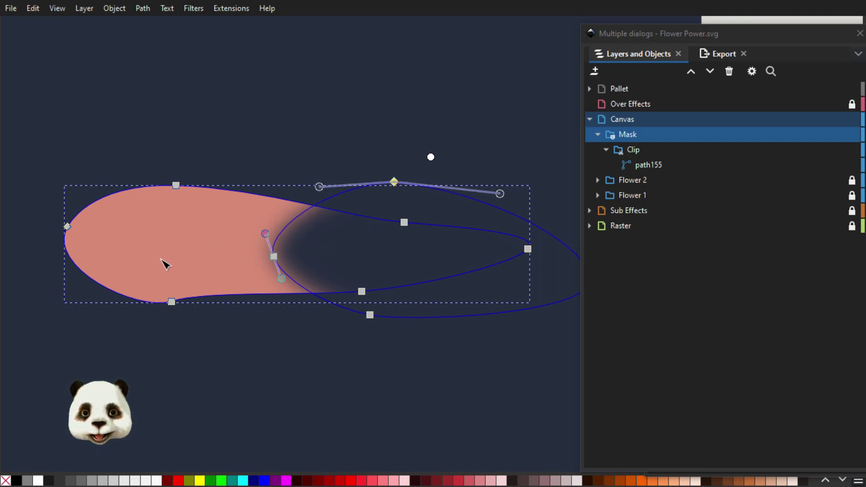
Step: Try blurring the whole Mask group at 30% and 20%, and reset its blur to 0
left_click_drag(299, 170, 365, 153)
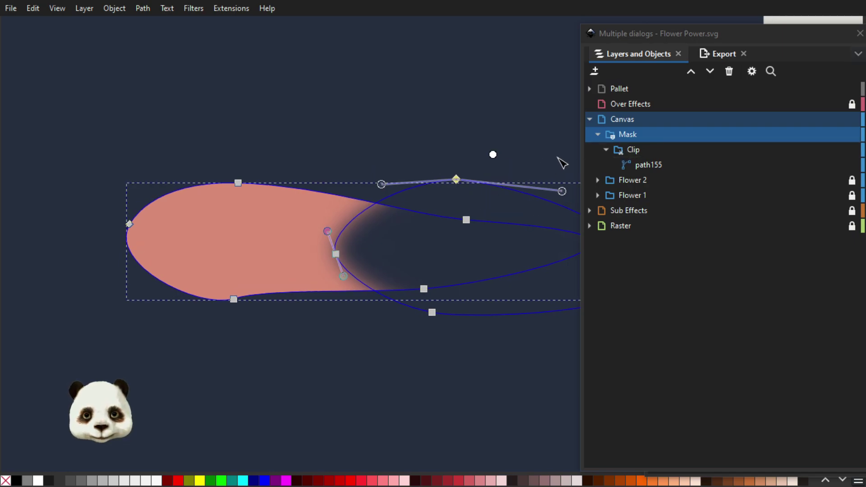
left_click(639, 131)
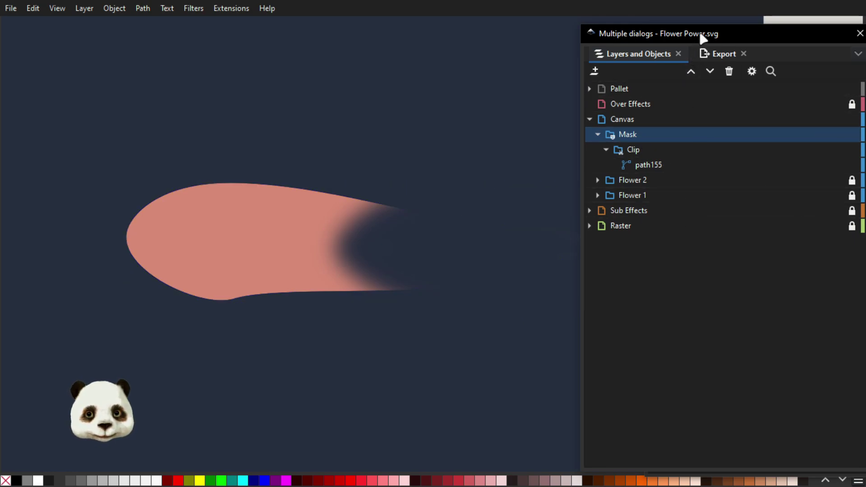
mouse_move(731, 41)
left_mouse_down()
mouse_move(769, 65)
mouse_move(865, 85)
left_mouse_up()
left_click_drag(715, 37, 655, 30)
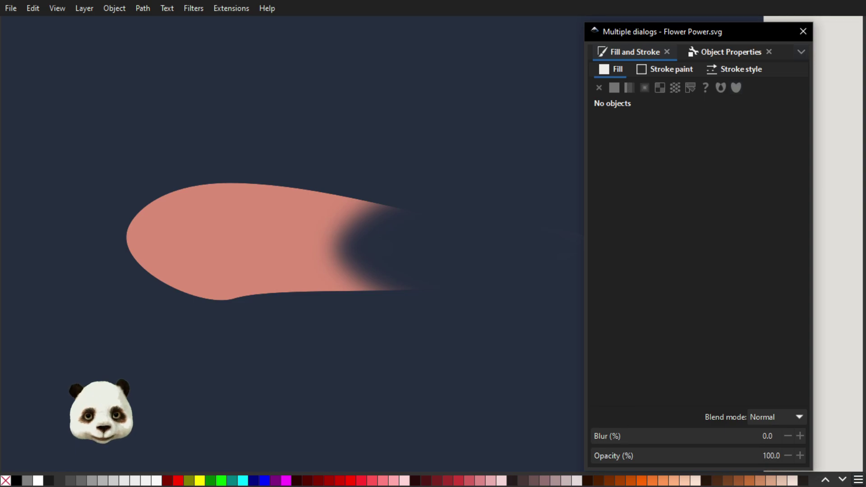
left_click(611, 436)
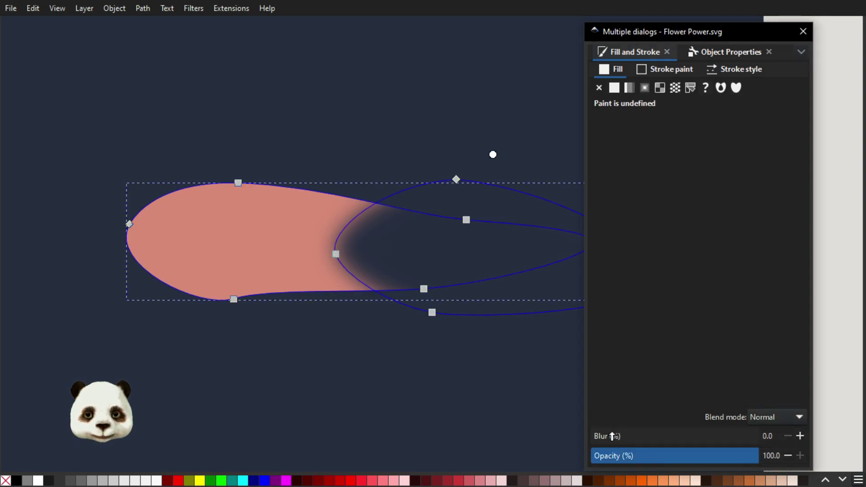
left_click_drag(617, 436, 636, 436)
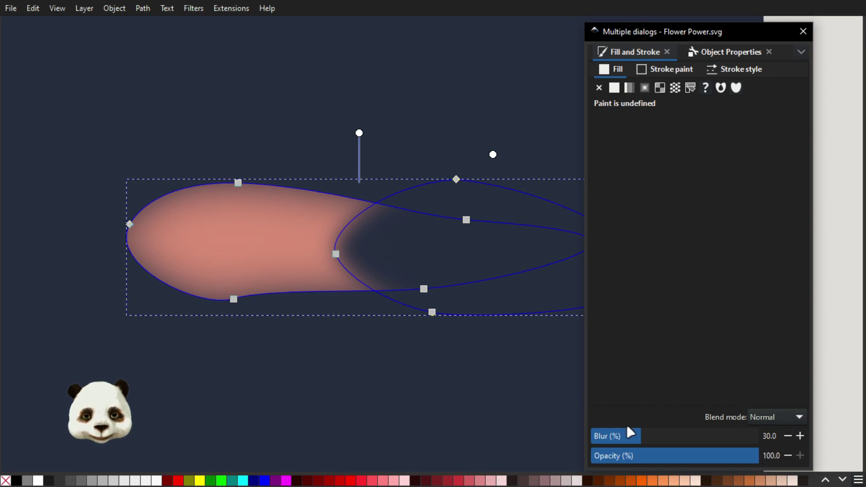
left_click_drag(651, 439, 634, 436)
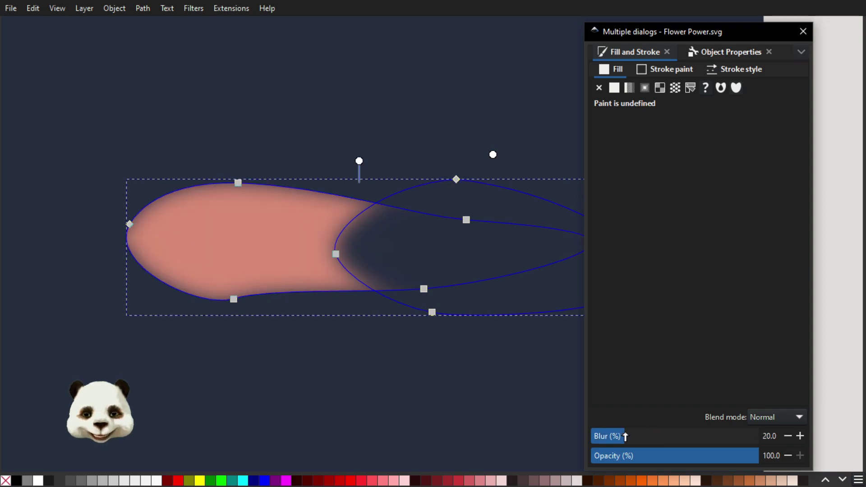
left_click_drag(608, 436, 586, 435)
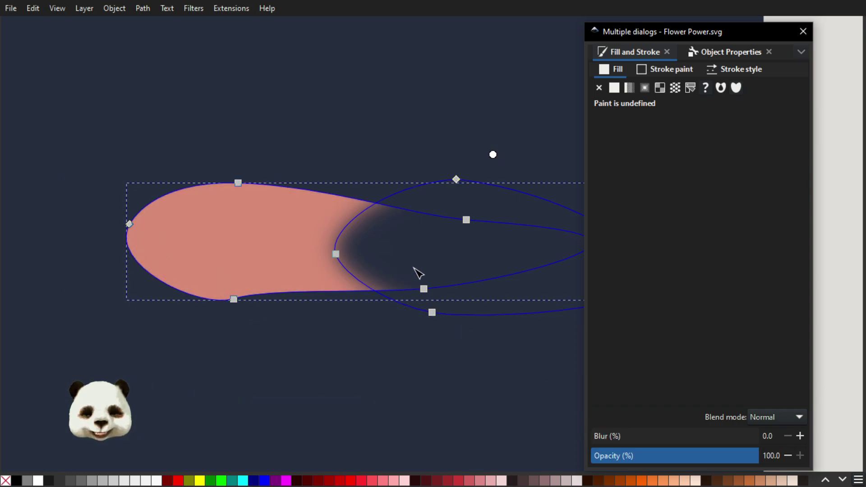
left_click_drag(628, 33, 662, 39)
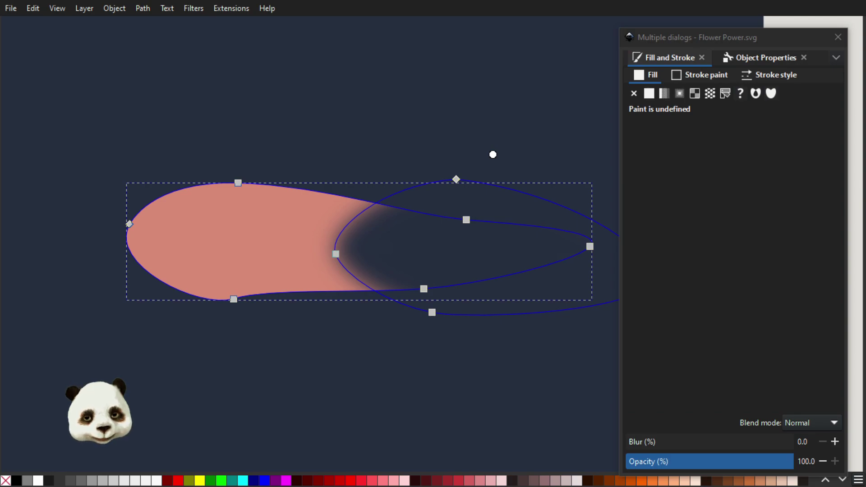
Step: Release the mask and move the blurred black shape up so it overlaps the teardrop's upper edge
key("ctrl+z")
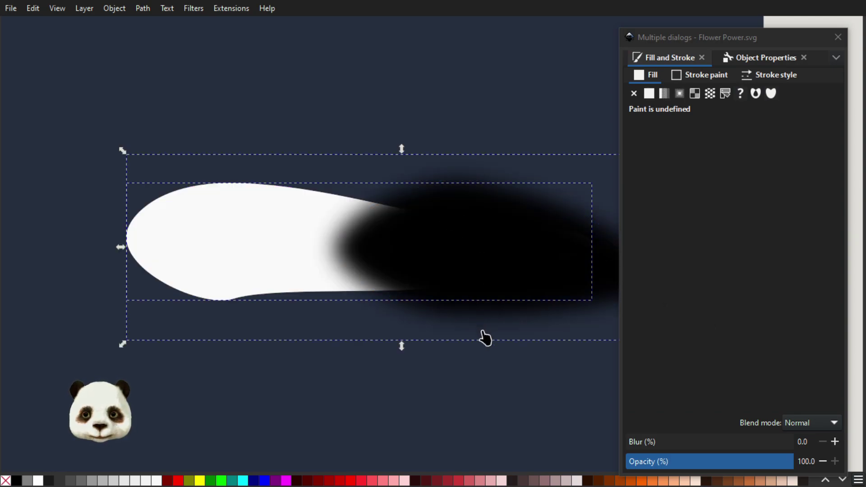
left_click(493, 365)
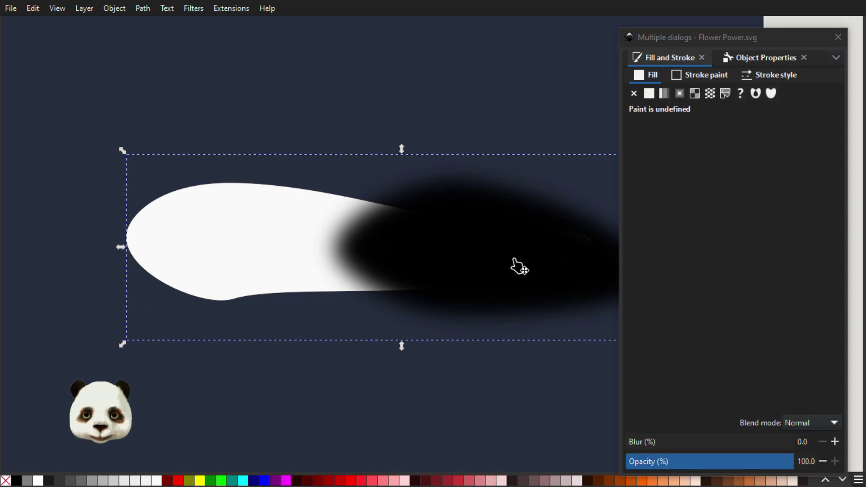
double_click(513, 260)
left_click(508, 260)
left_click_drag(493, 249, 432, 187)
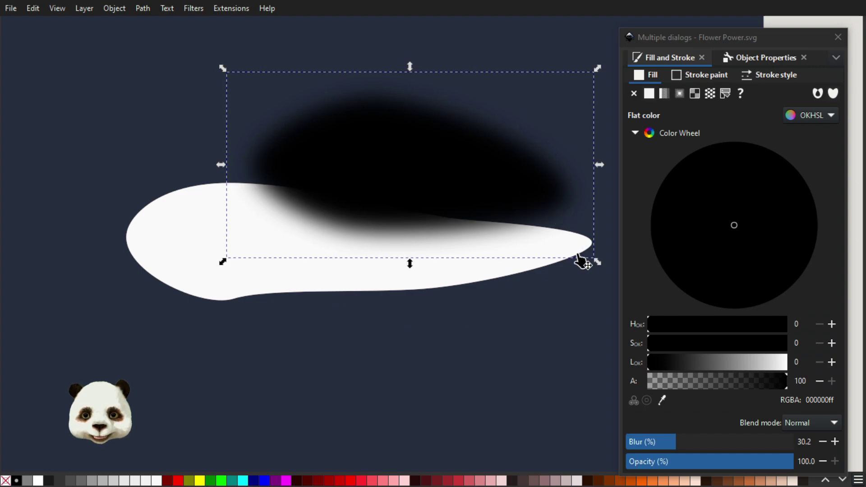
Step: Shrink the blurred black shape and duplicate it, placing the two copies side by side along the teardrop's upper edge
left_click_drag(594, 259, 486, 205)
left_click_drag(377, 136, 449, 185)
key("ctrl+d")
Step: Set the blur to about 40% on the wide-end black shape and 50% on the other, nudging the latter lower
left_click(696, 442)
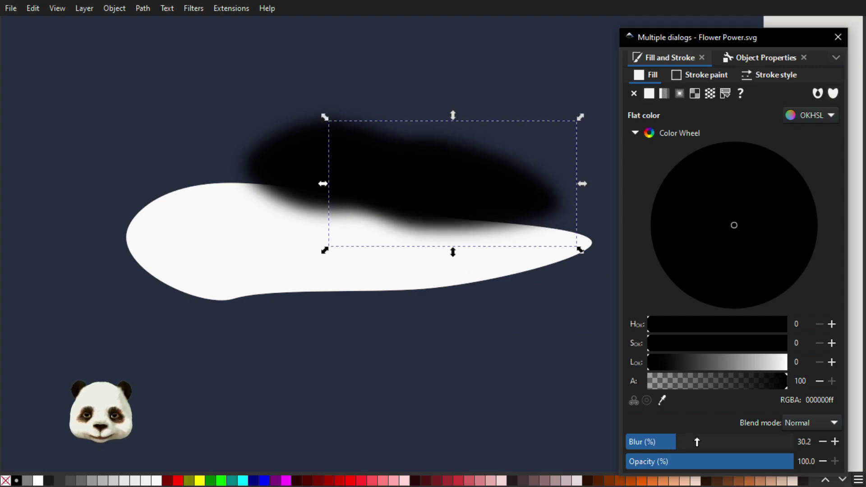
left_click(708, 442)
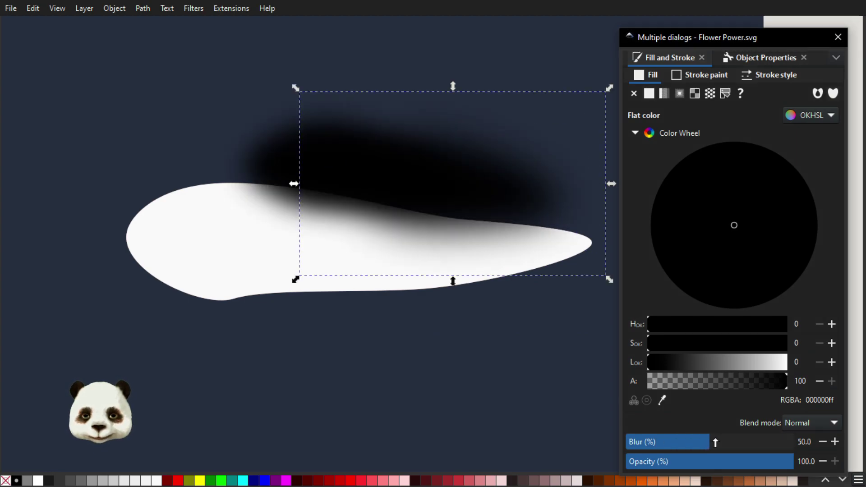
left_click_drag(467, 197, 455, 211)
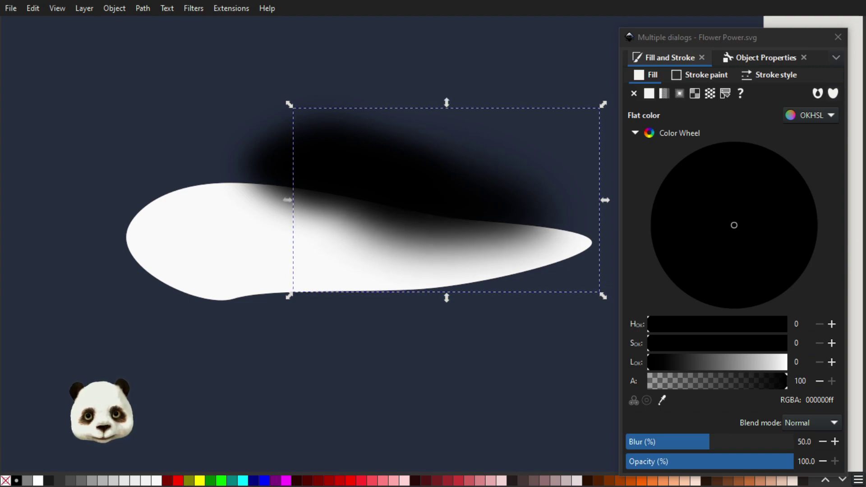
Step: Select the group holding both blurred shapes together with the Mask group and apply it as the mask again
key("ctrl+a")
key("ctrl+g")
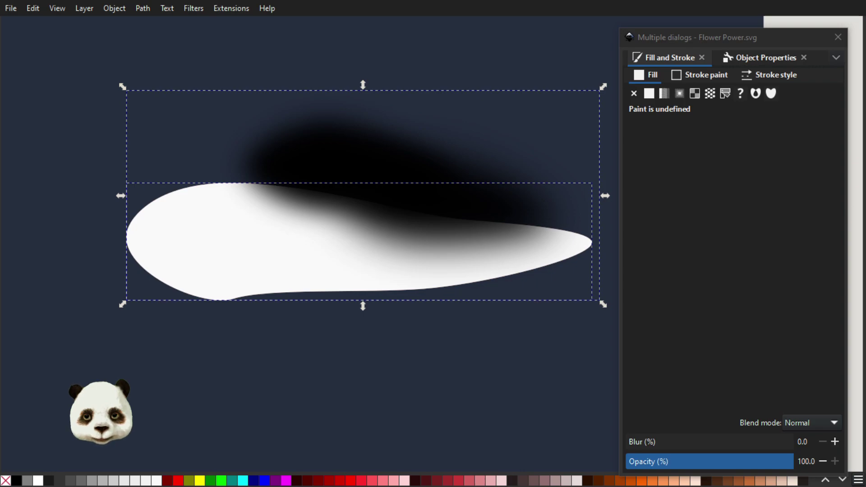
key("ctrl+m")
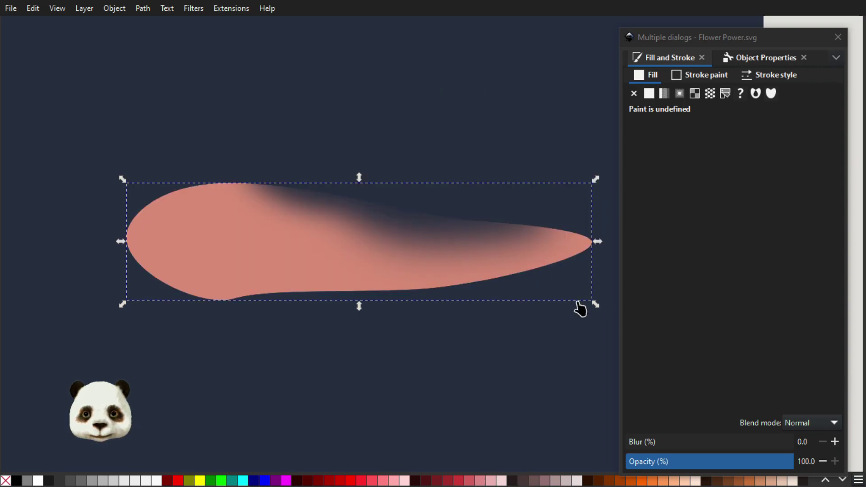
Step: Flatten the wide-end mask shape by lowering its upper node, stretching its end node outward and adjusting its lower node
scroll(378, 200, "up", 2)
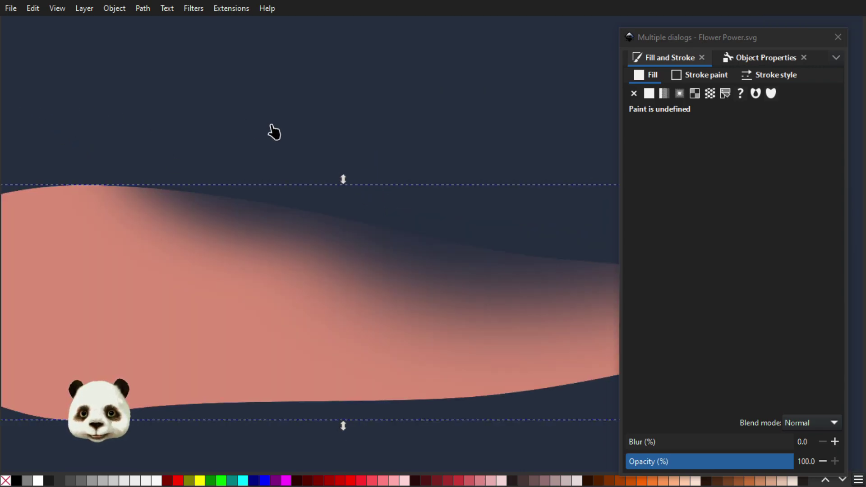
key("n")
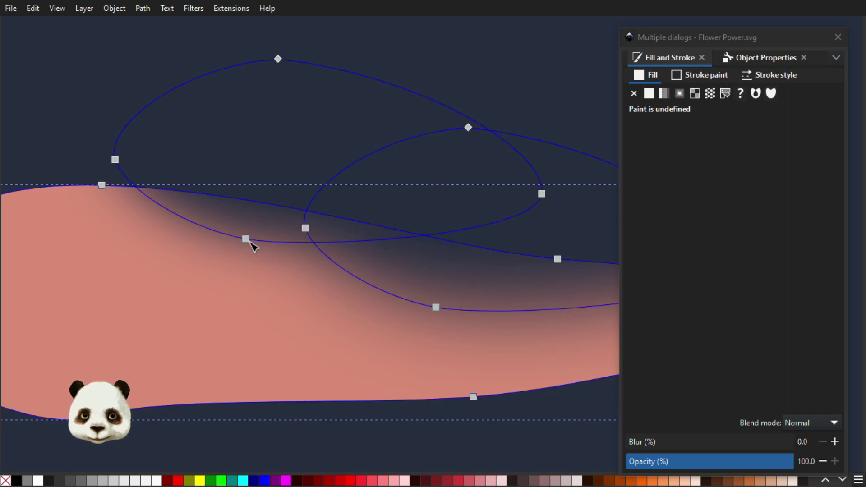
left_click_drag(245, 238, 231, 224)
left_click_drag(279, 62, 265, 122)
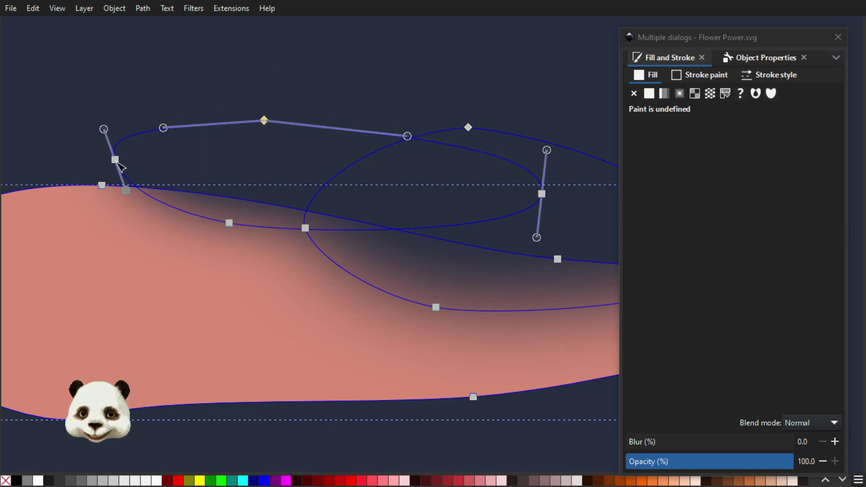
left_click_drag(115, 160, 67, 173)
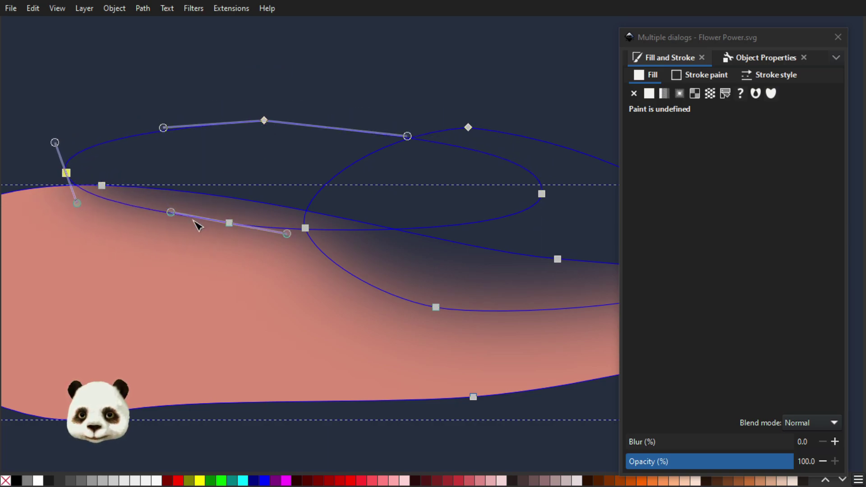
left_click_drag(226, 239, 223, 241)
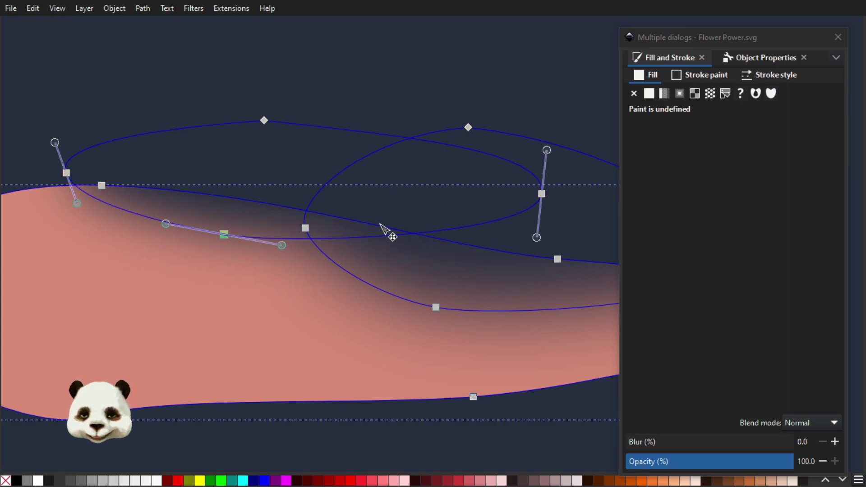
double_click(416, 234)
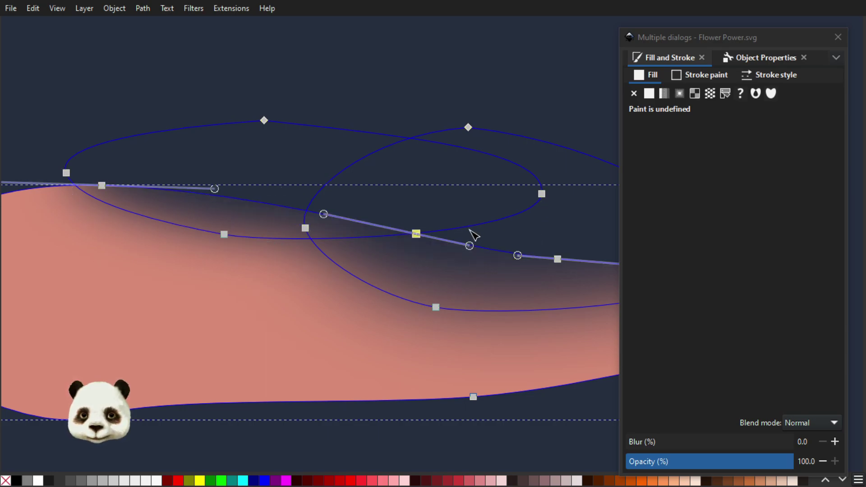
key("Delete")
left_click(453, 235)
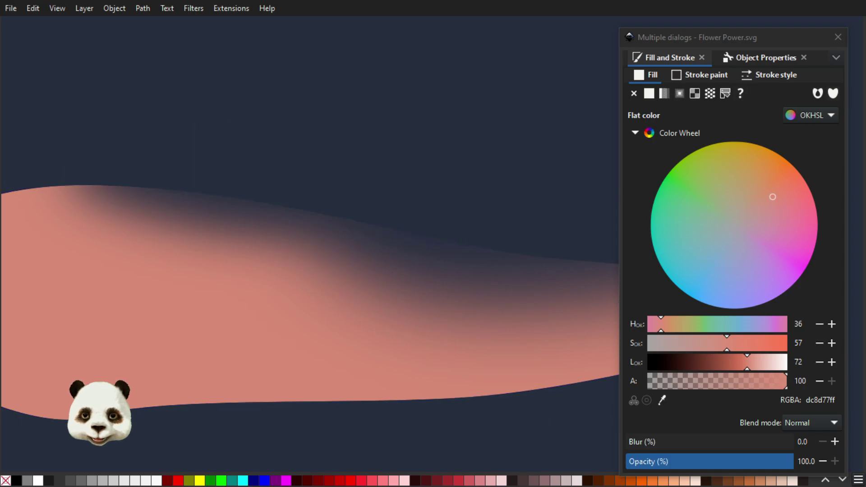
left_click(447, 232)
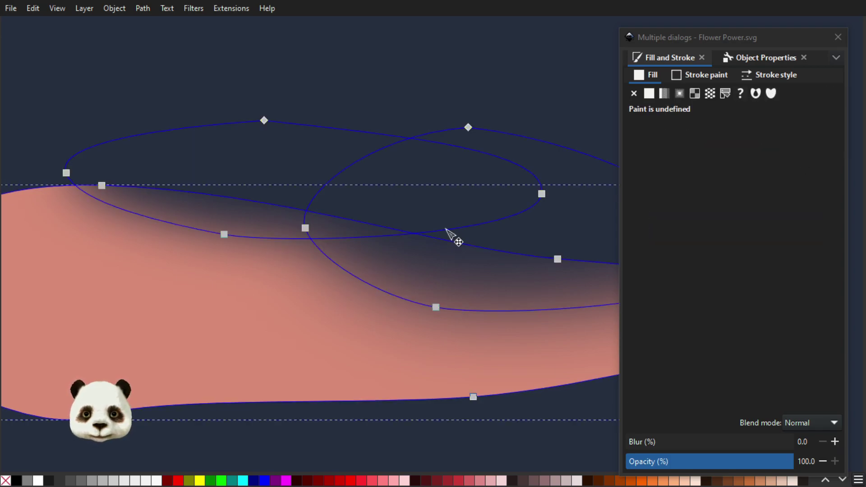
Step: Add a lower-edge node to the wide-end mask shape and pull it inward, and flatten and stretch the other shape past the teardrop's tip
double_click(447, 231)
left_click_drag(447, 231, 397, 254)
left_click_drag(224, 212, 106, 171)
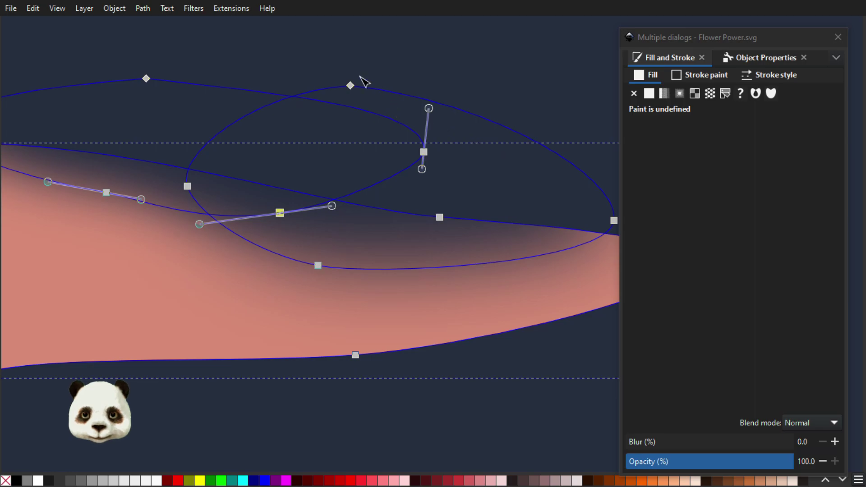
left_click_drag(349, 85, 386, 143)
left_click_drag(534, 193, 347, 201)
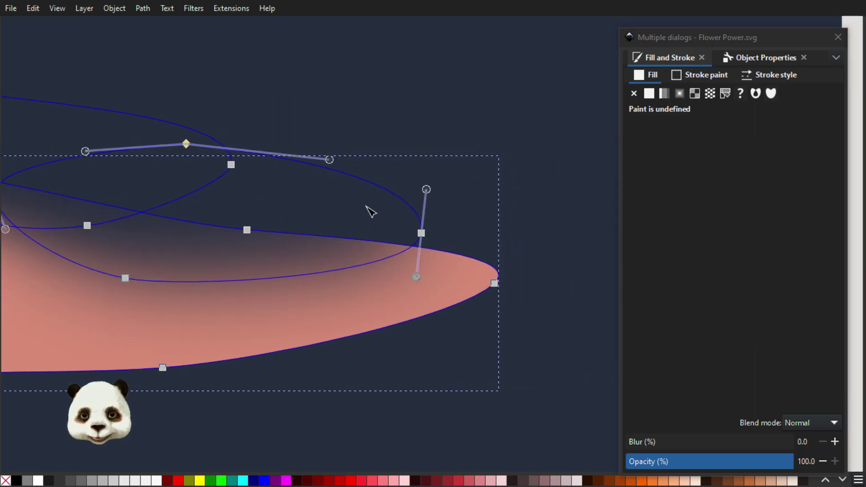
left_click_drag(525, 234, 558, 228)
Step: Move the wide-end mask shape's lower node up toward the wide end and its upper node down toward the teardrop
scroll(243, 216, "down", 2)
left_click_drag(214, 215, 392, 225)
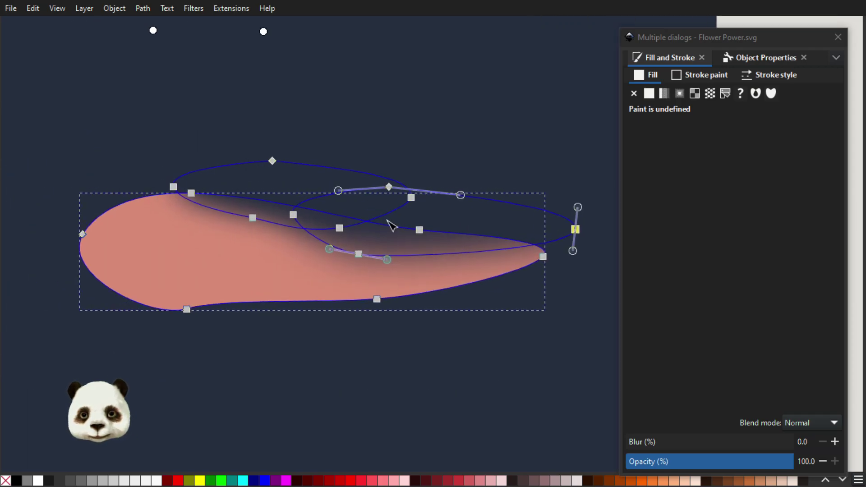
scroll(266, 232, "up", 2)
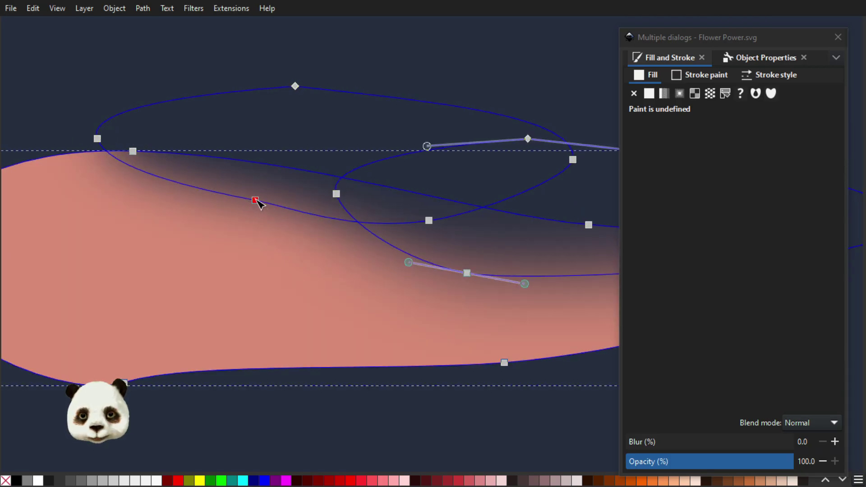
left_click_drag(246, 185, 214, 187)
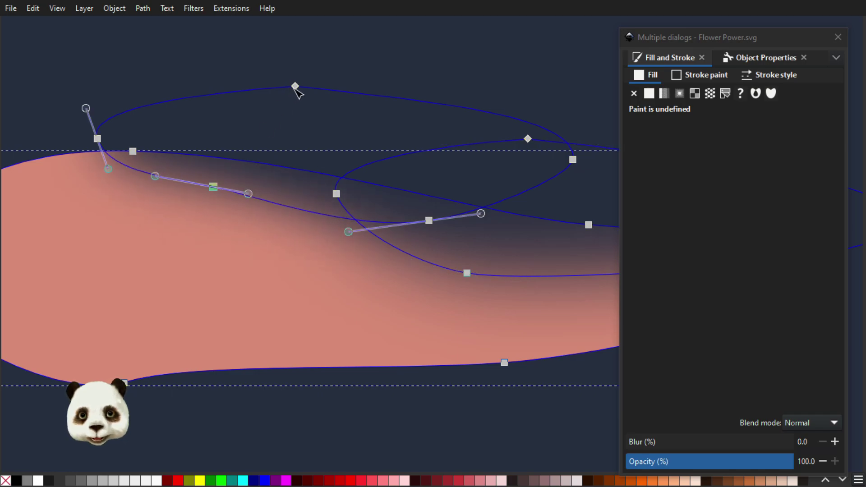
left_click_drag(295, 85, 249, 120)
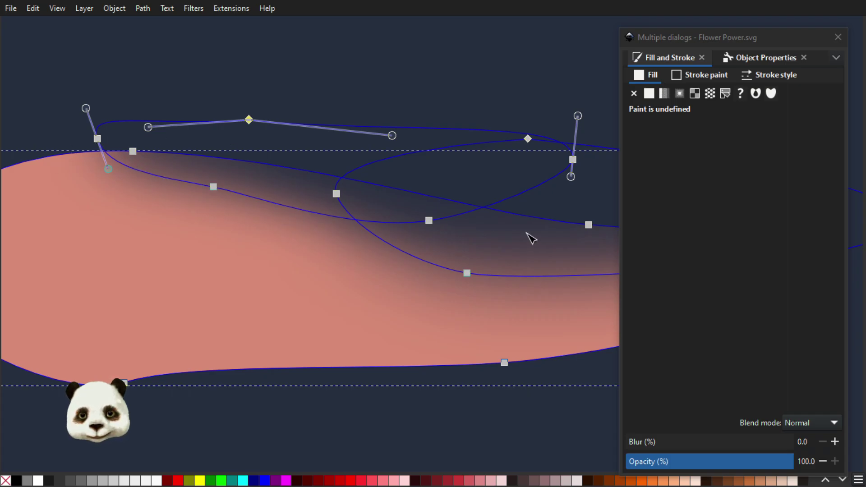
Step: Refine the wide-end mask shape: shift its upper node toward the wide end, change that node's type, extend its end node and raise its lower node
left_click_drag(411, 242, 239, 233)
left_click_drag(283, 217, 506, 271)
left_click_drag(265, 212, 445, 236)
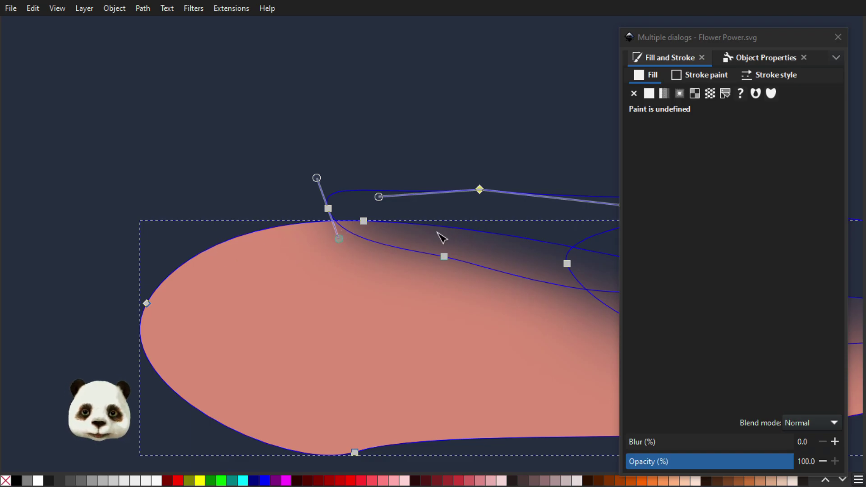
scroll(482, 244, "up", 2)
scroll(375, 205, "down", 2)
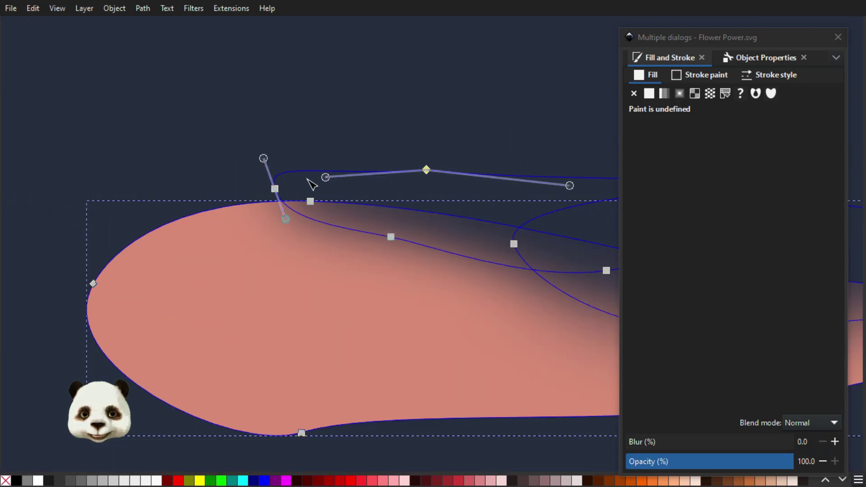
left_click_drag(427, 170, 397, 168)
left_click(412, 168, "ctrl")
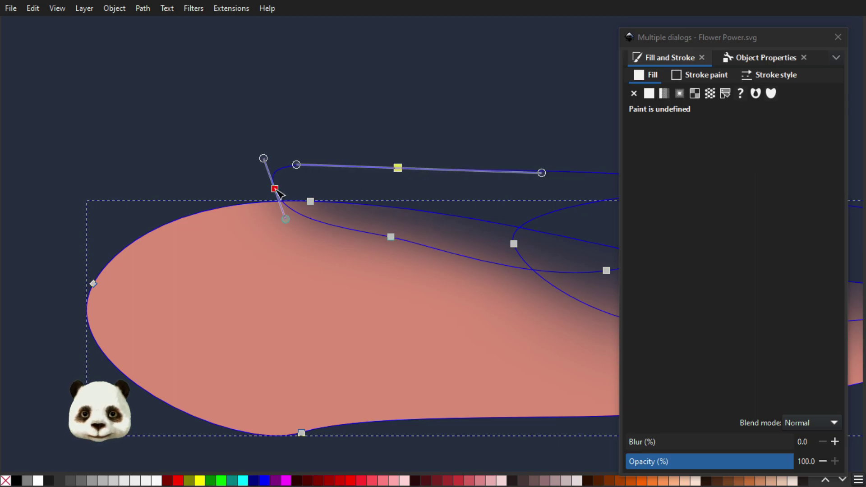
left_click_drag(266, 195, 244, 196)
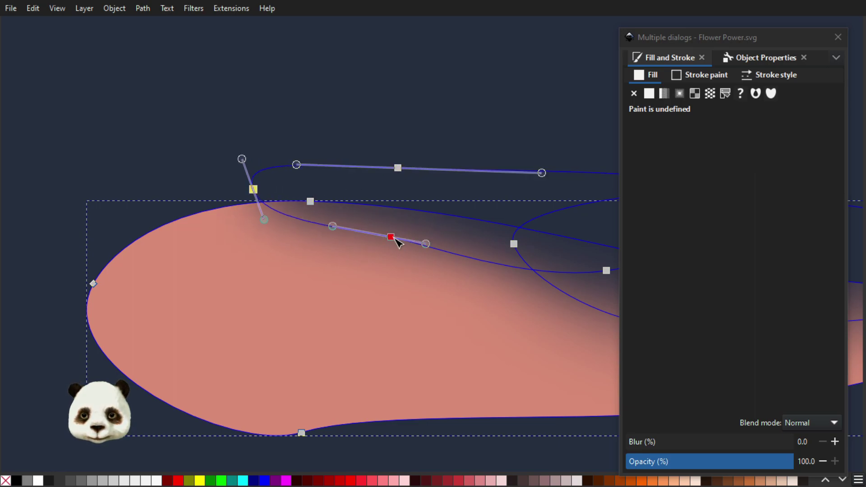
left_click(387, 232)
left_click_drag(386, 232, 374, 233)
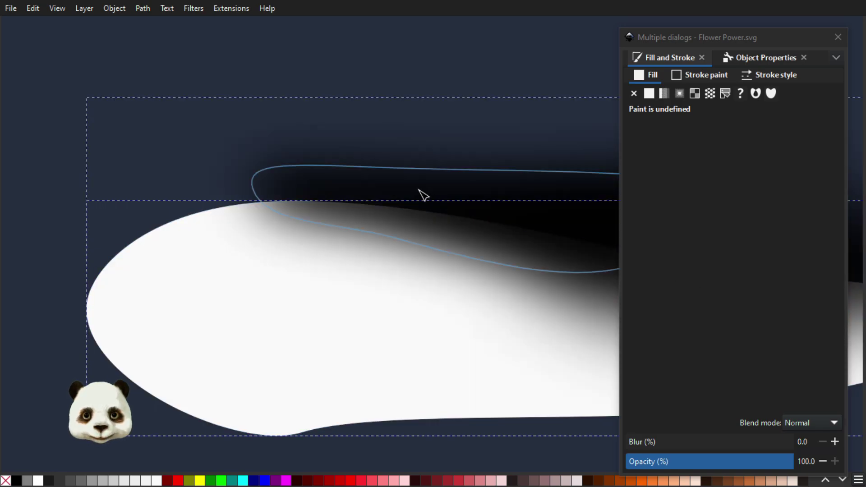
Step: With the mask released, set the wide-end black shape's blur to 30% and leave its group
left_click(423, 195)
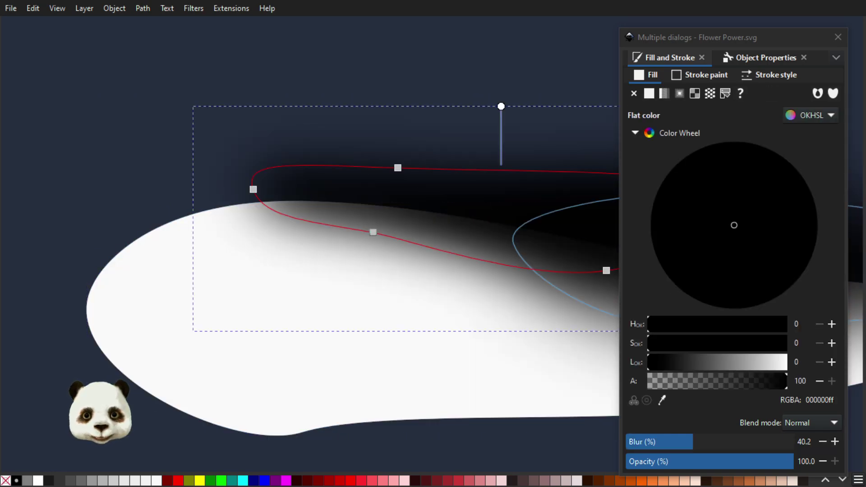
left_click_drag(676, 441, 668, 441)
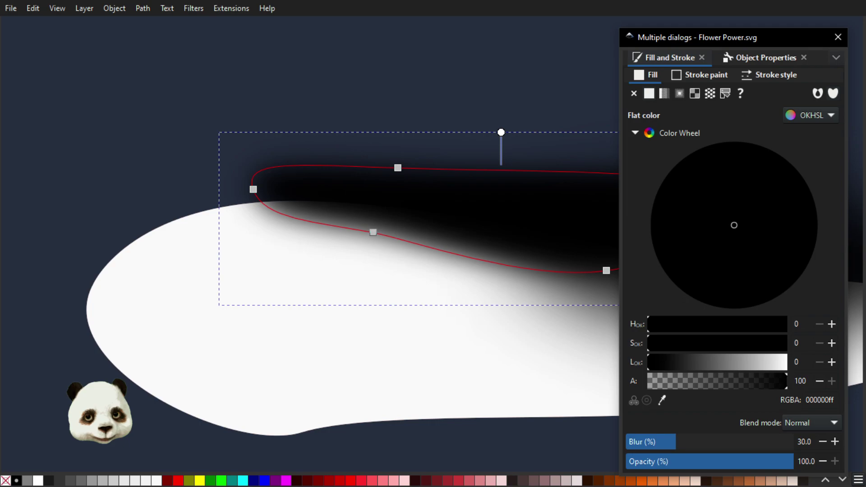
key("ctrl+g")
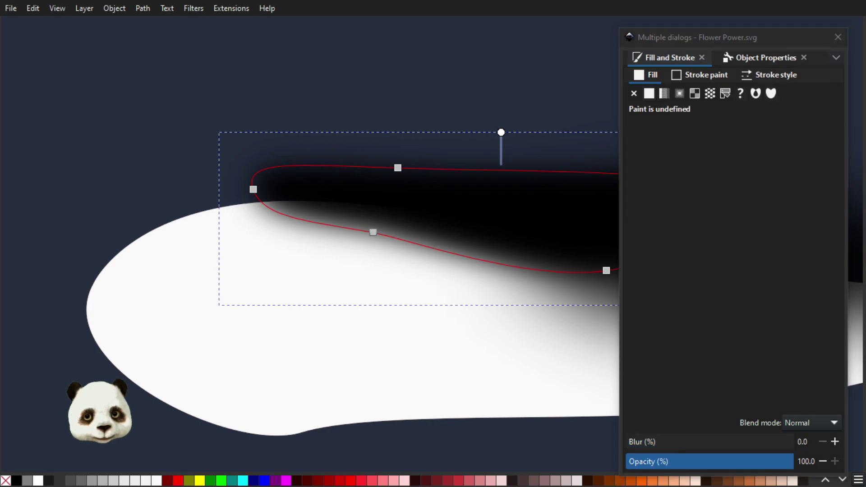
key("Escape")
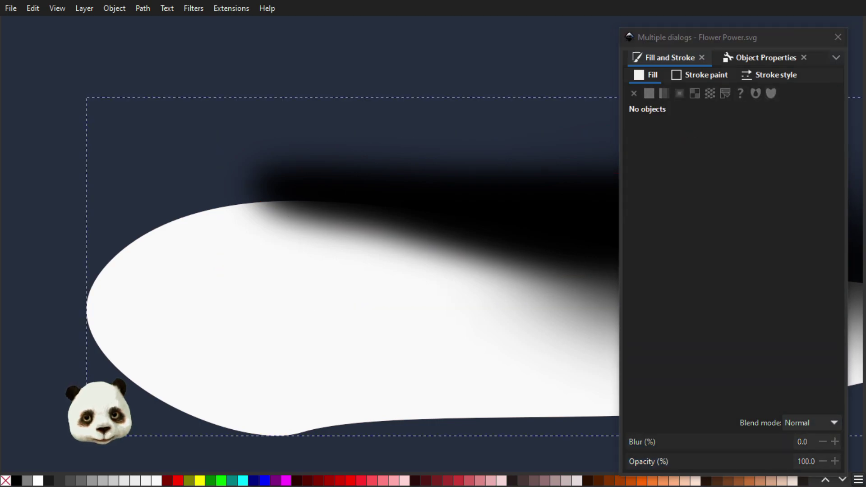
Step: Select the mask shapes' group together with the Mask group, reapply it as the mask, and deselect everything
left_click(343, 315)
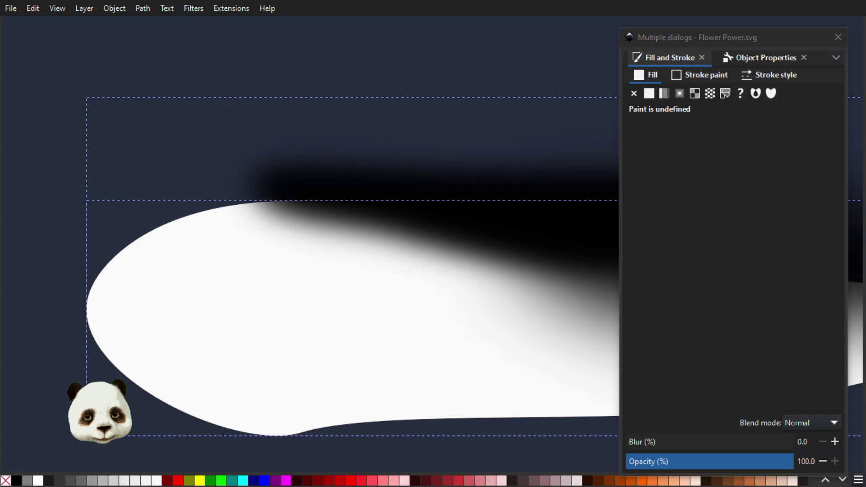
key("ctrl+m")
scroll(489, 225, "down", 2)
left_click_drag(506, 180, 312, 170)
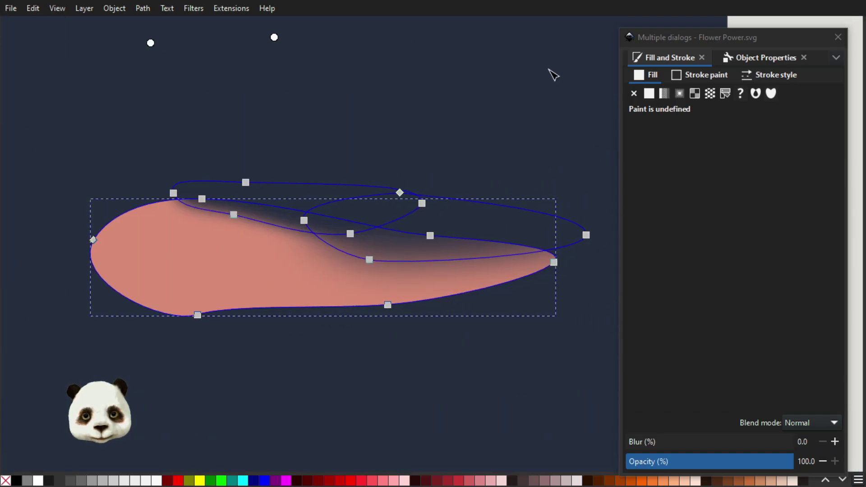
key("Escape")
scroll(553, 75, "down", 2)
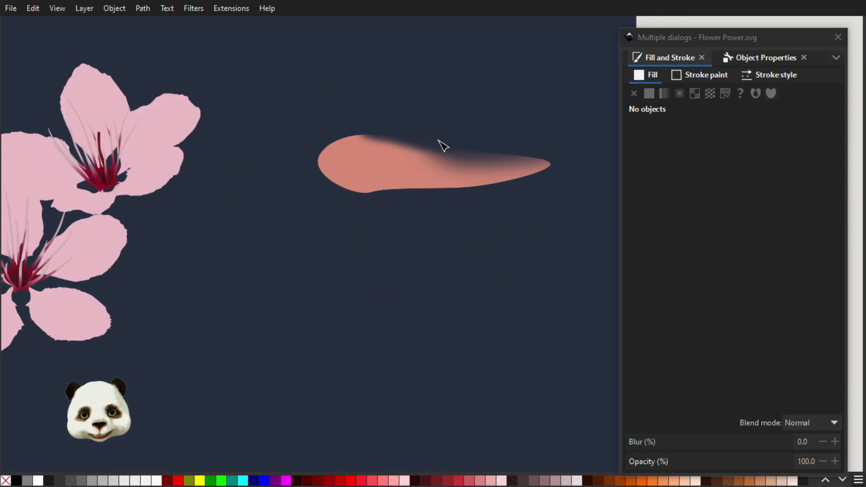
scroll(484, 156, "up", 3)
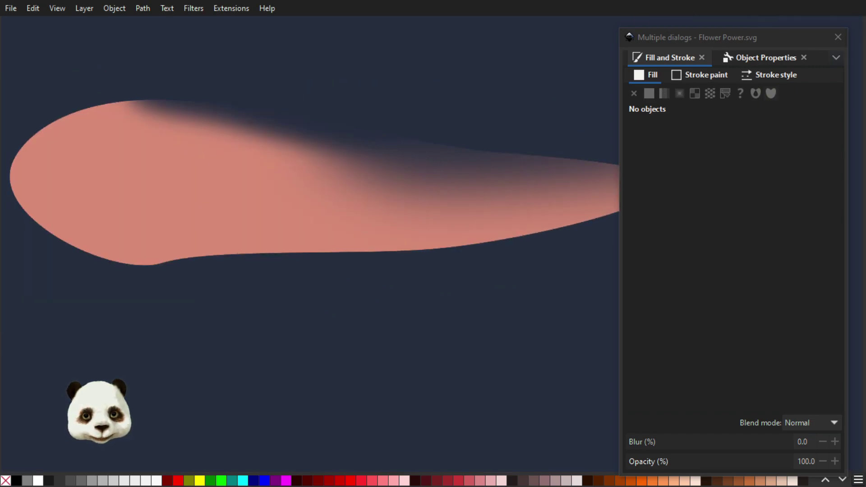
Step: Raise the narrow-end mask shape's upper node, then add a node on its outer curve and move it up and outward
left_click(514, 133)
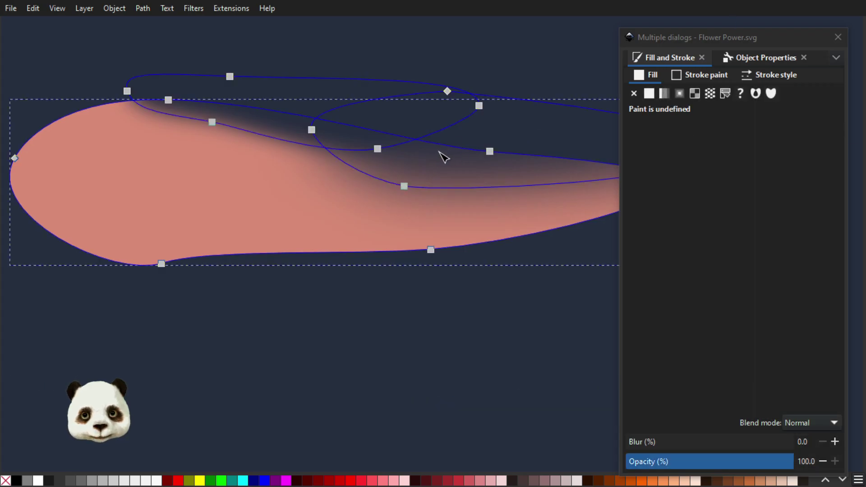
left_click_drag(407, 233, 339, 301)
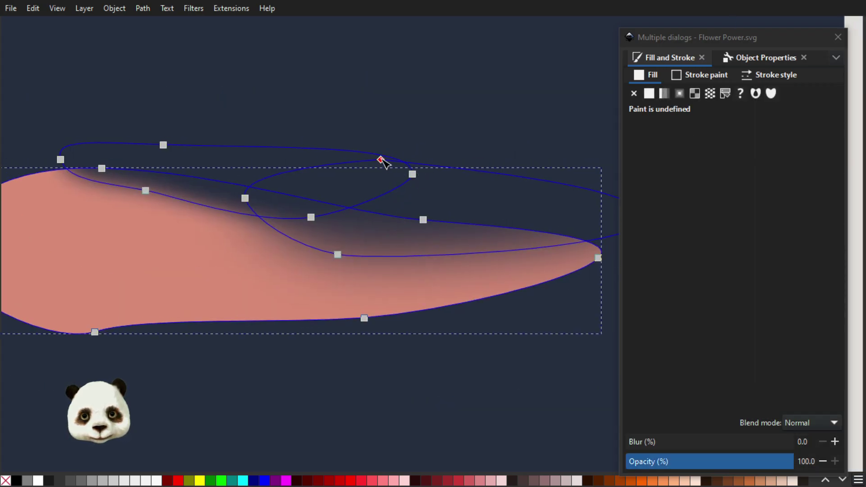
left_click_drag(381, 159, 409, 120)
left_click_drag(520, 151, 392, 173)
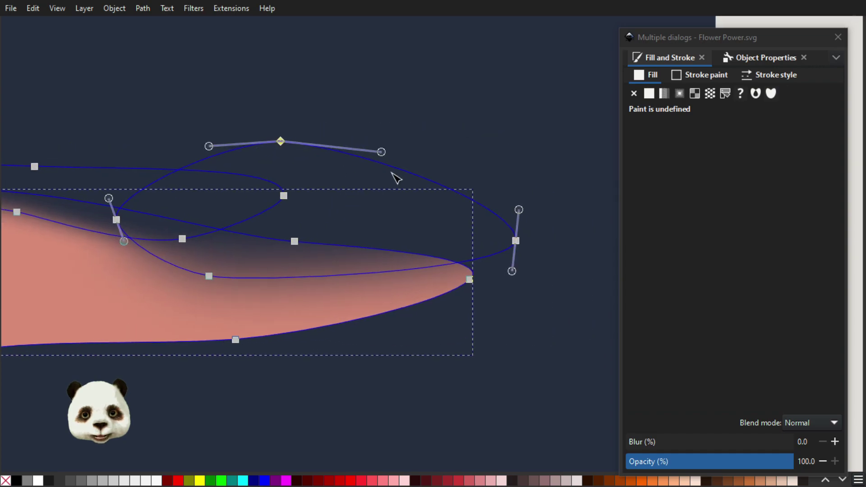
double_click(421, 176)
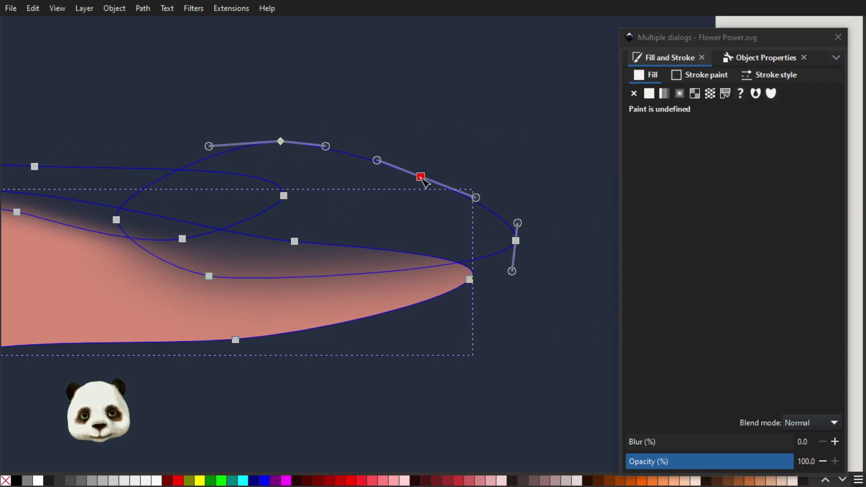
left_click_drag(420, 176, 465, 131)
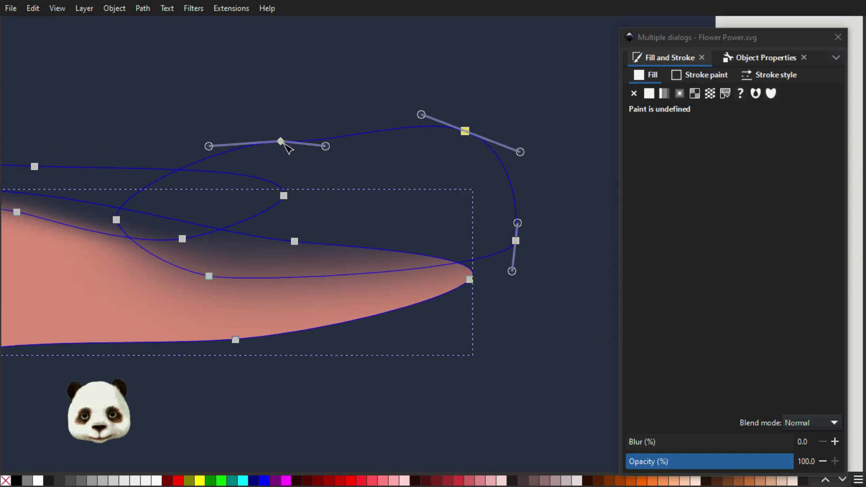
Step: Shift the narrow-end mask shape's upper node toward the wide end and lower its bottom node slightly into the teardrop
left_click_drag(273, 130, 264, 116)
left_click_drag(212, 287, 226, 288)
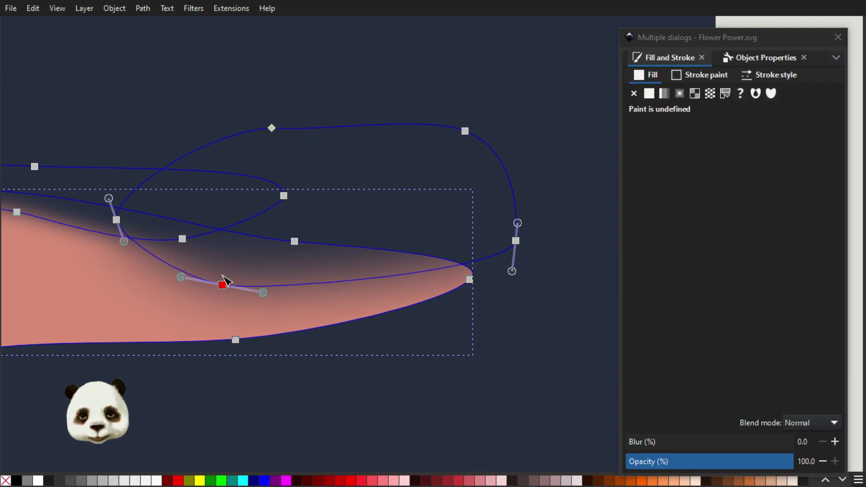
mouse_move(273, 130)
left_mouse_down()
mouse_move(266, 246)
mouse_move(273, 212)
mouse_move(259, 123)
mouse_move(258, 139)
left_mouse_up()
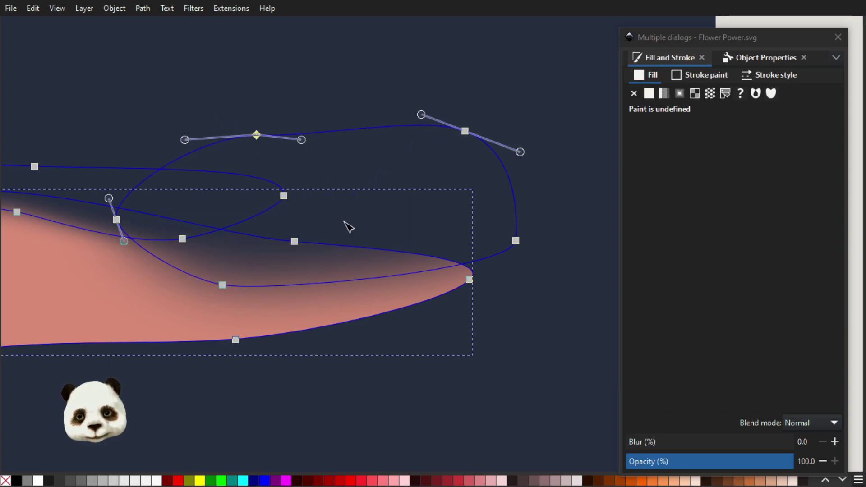
Step: Extend the narrow-end mask shape's inner node toward the wide end, lengthen its lower handle and adjust the bottom node
left_click_drag(304, 254, 423, 254)
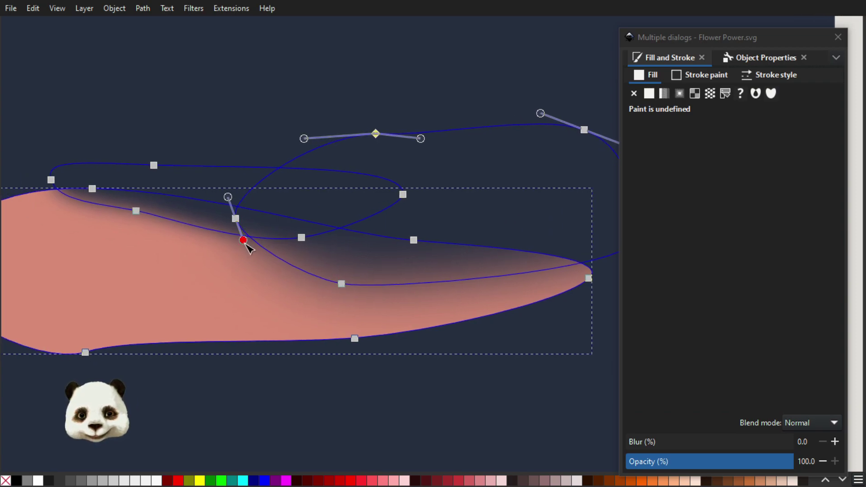
left_click_drag(243, 240, 176, 222)
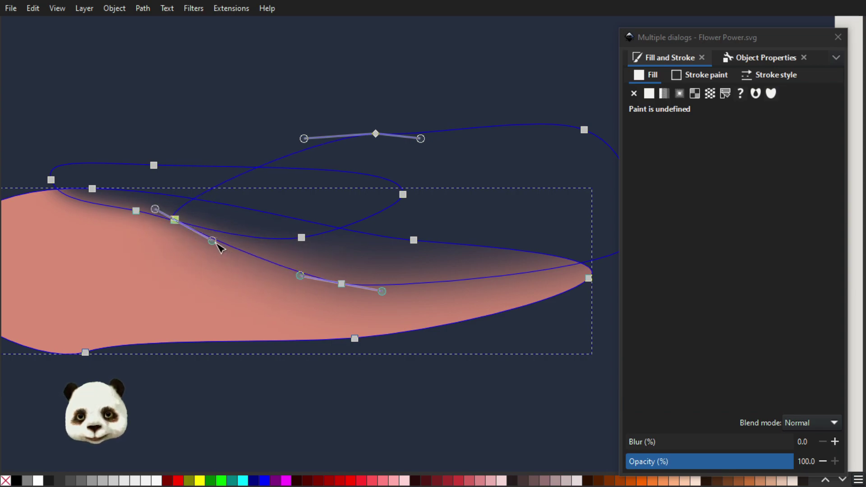
left_click_drag(218, 242, 253, 244)
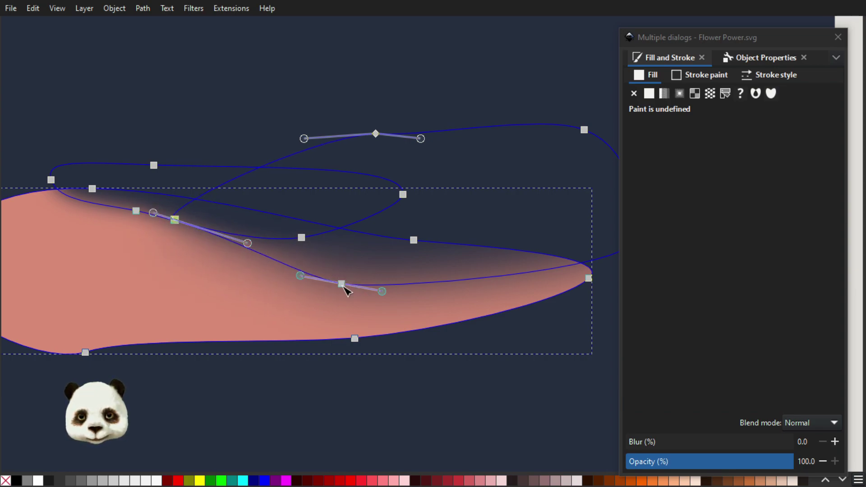
left_click_drag(336, 278, 406, 295)
left_click_drag(541, 269, 556, 280)
left_click(327, 95)
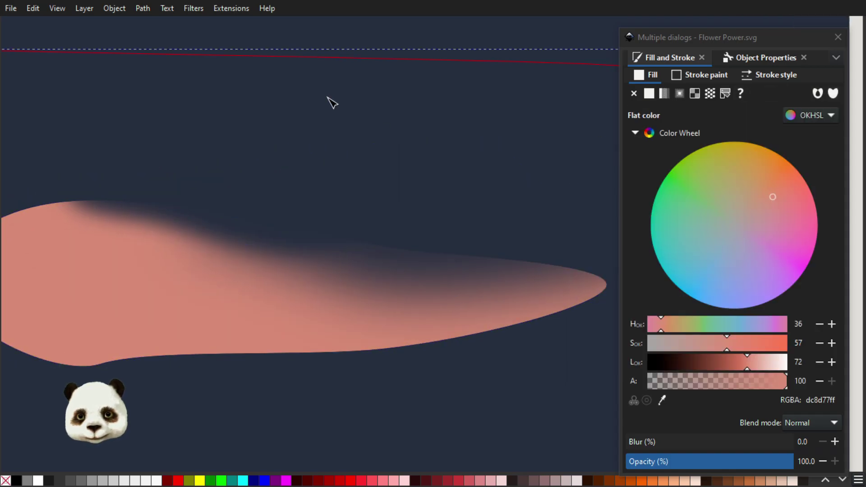
Step: Select the masked teardrop group, set its blur to 20% and deselect it
scroll(451, 160, "down", 3)
scroll(553, 179, "down", 1)
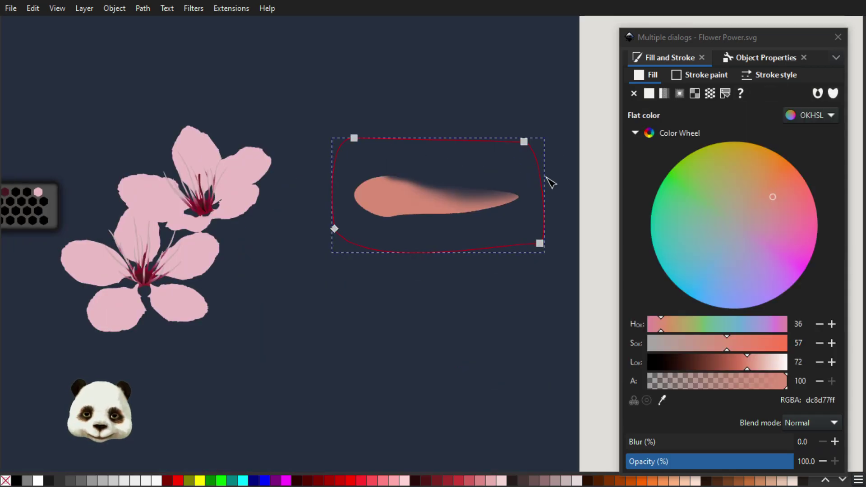
scroll(510, 183, "up", 1)
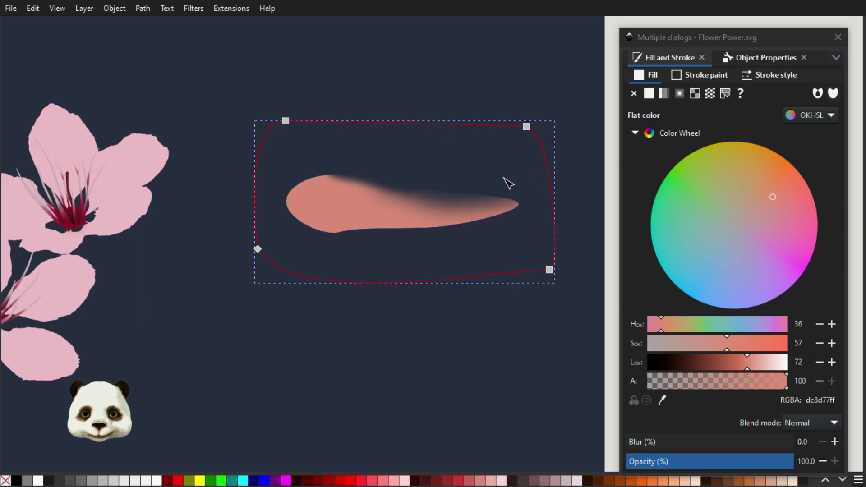
scroll(496, 185, "up", 2)
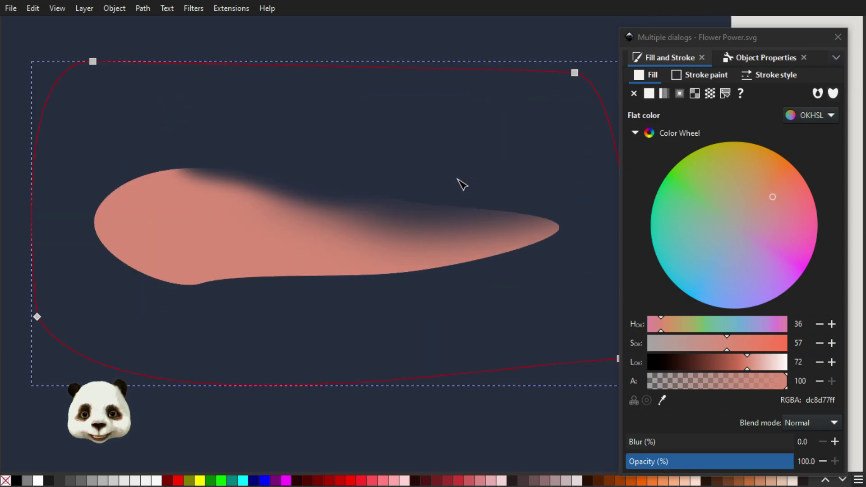
scroll(418, 192, "down", 2)
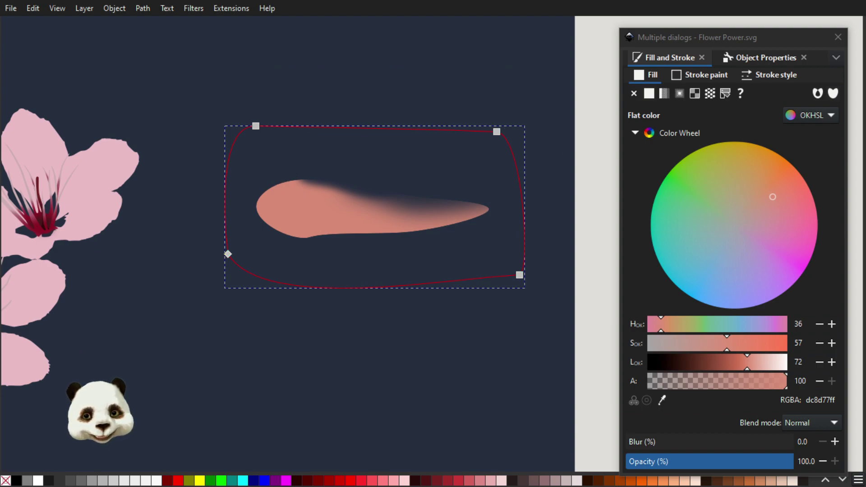
left_click(342, 212)
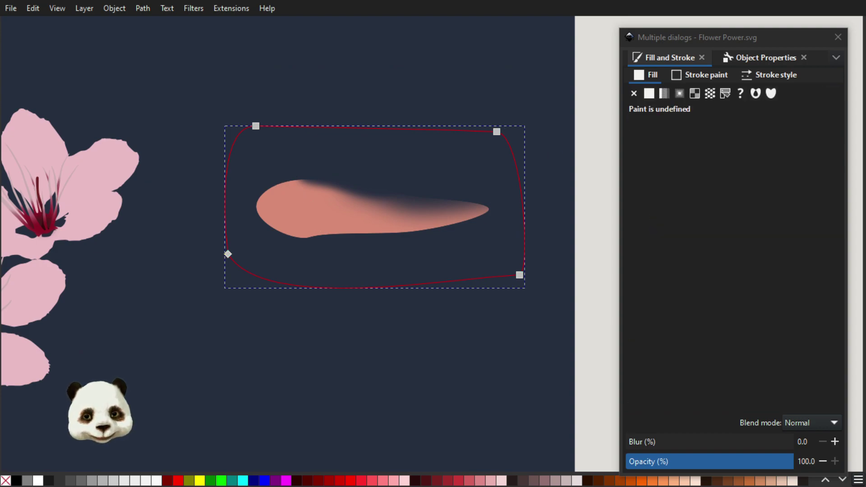
left_click(672, 442)
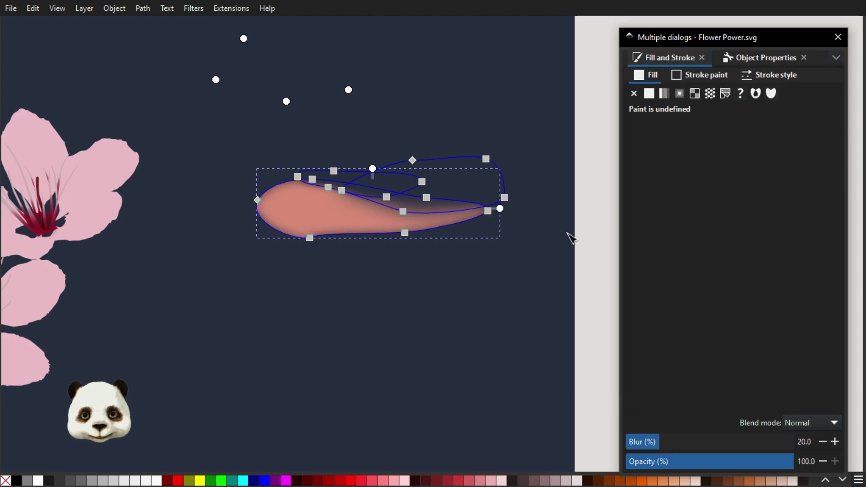
left_click(602, 217)
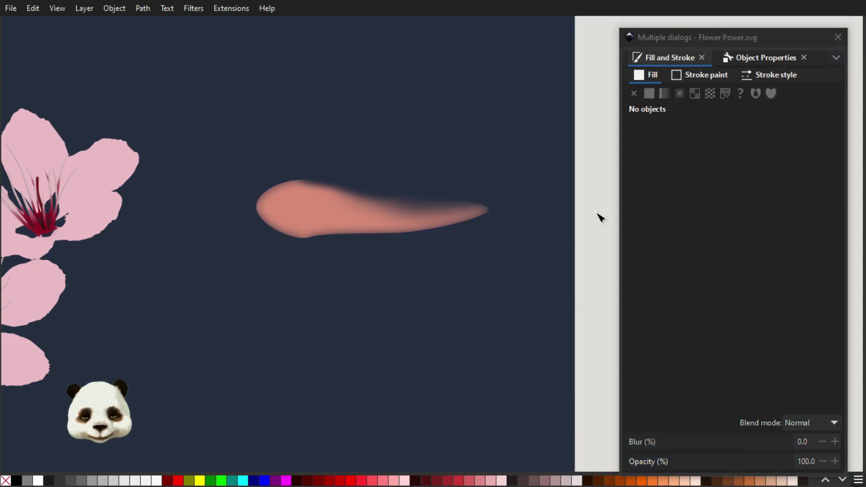
Step: Release the Mask group's mask and set the narrow-end black shape's blur to 30%
scroll(548, 212, "down", 2, "ctrl")
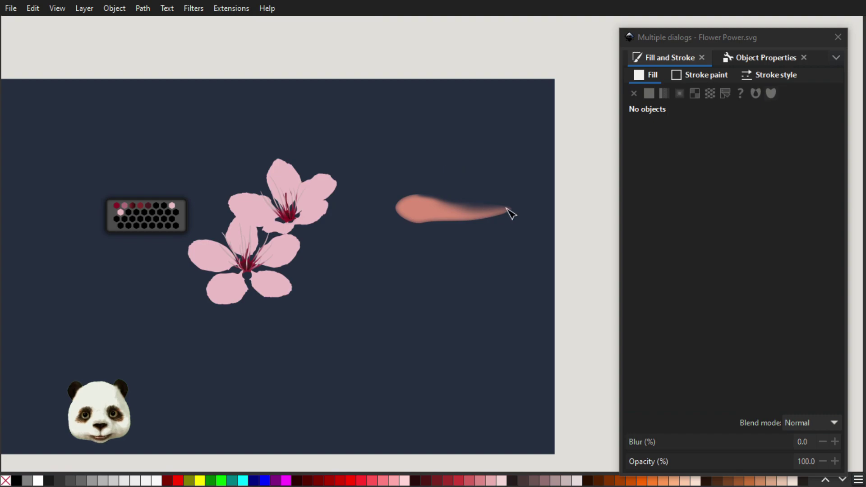
scroll(500, 215, "up", 2, "ctrl")
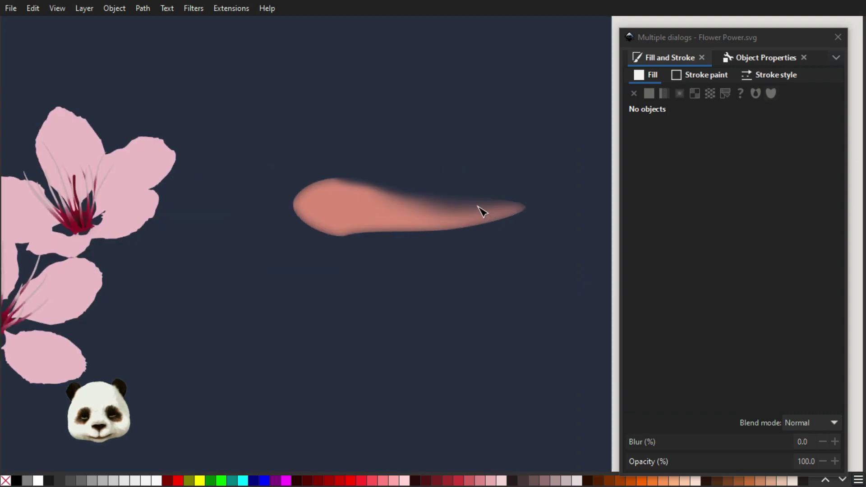
scroll(469, 204, "up", 2, "ctrl")
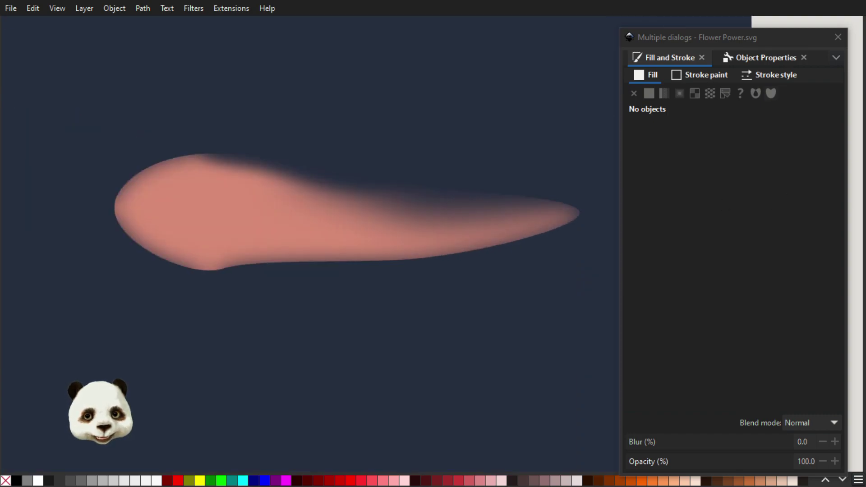
key("Tab")
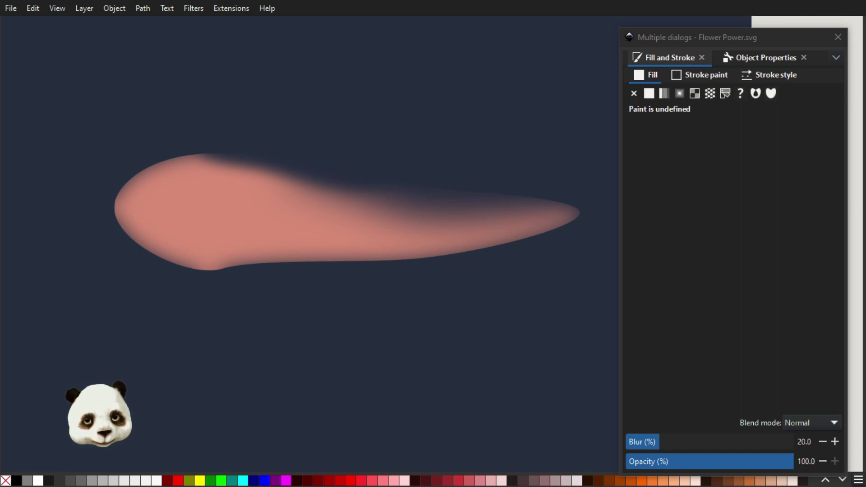
key("n")
key("ctrl+z")
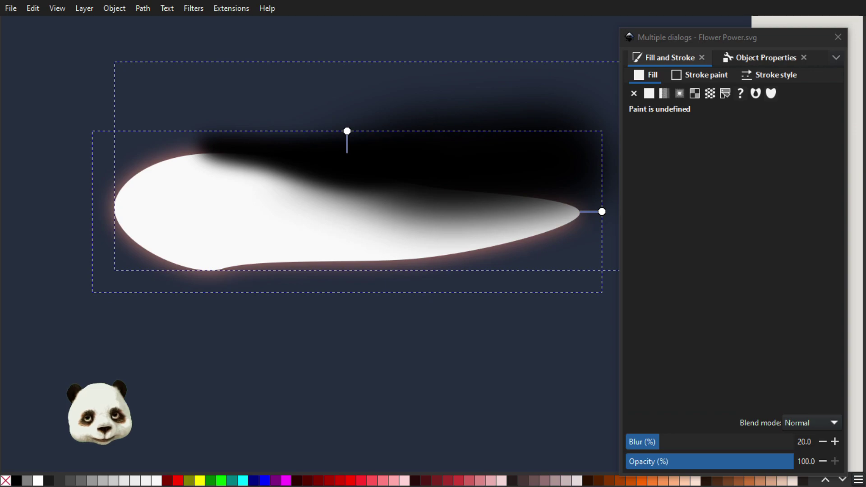
key("Tab")
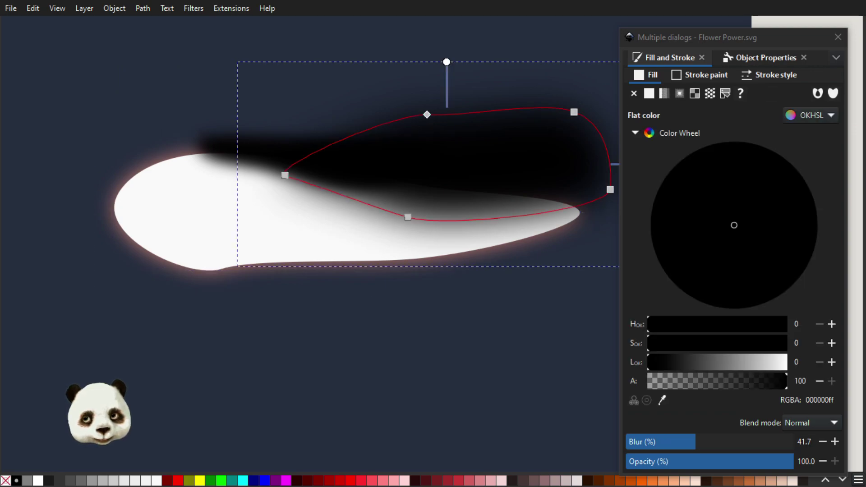
left_click_drag(684, 443, 675, 442)
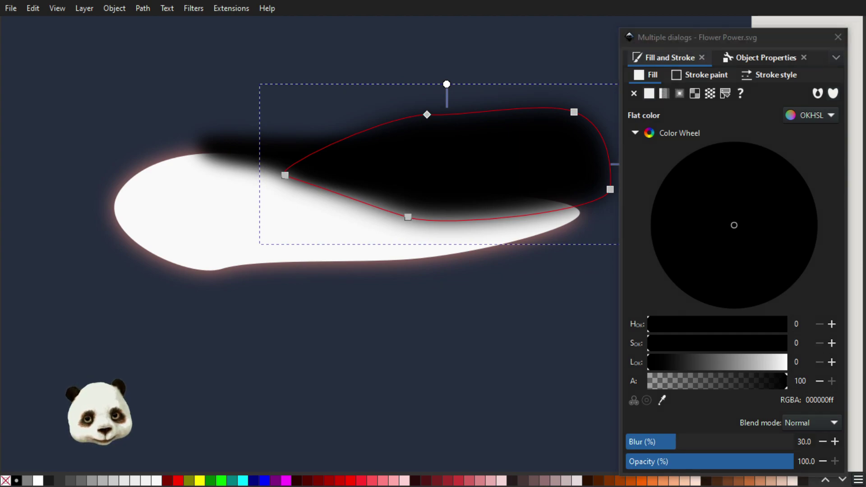
Step: Select the mask shapes' group together with the blurred Mask group, reapply it as the mask and clear the selection
left_click(270, 216)
left_click(210, 274, "shift")
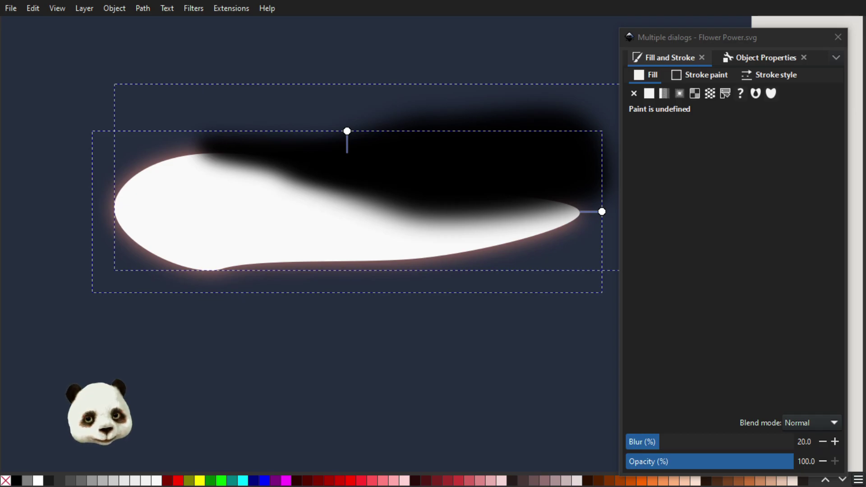
key("alt+m")
left_click(567, 423)
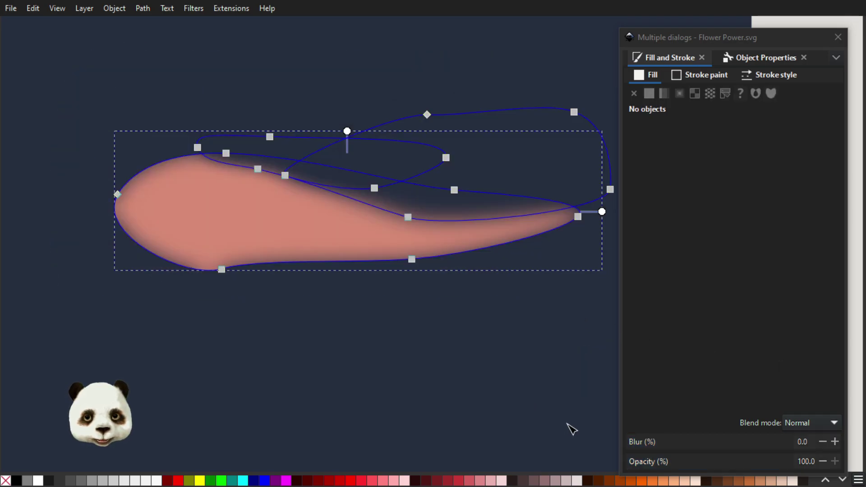
Step: Delete the wide-end mask shape's lower node nearest the wide end, smooth the edge with its end node's handle, and deselect everything
scroll(575, 383, "down", 3)
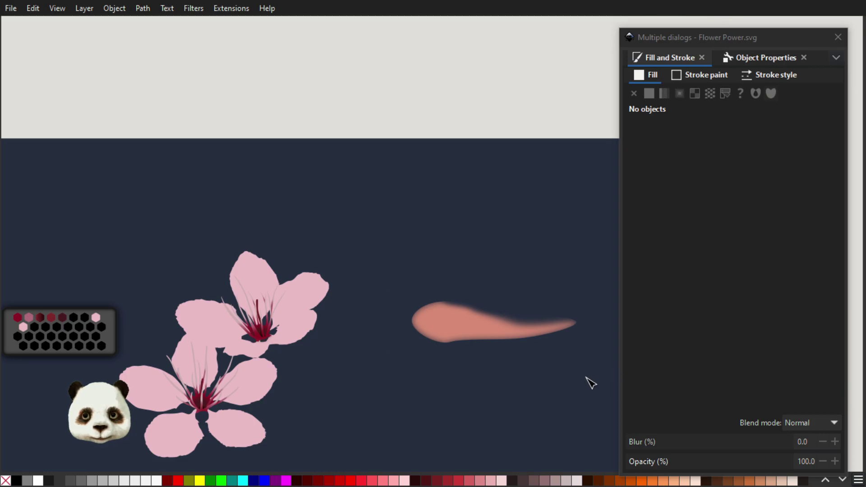
scroll(567, 362, "up", 2)
scroll(464, 271, "up", 2)
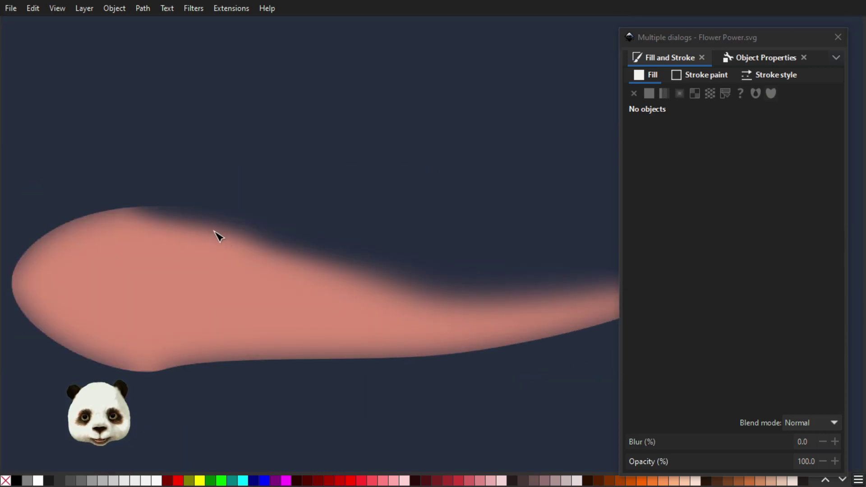
left_click(244, 251)
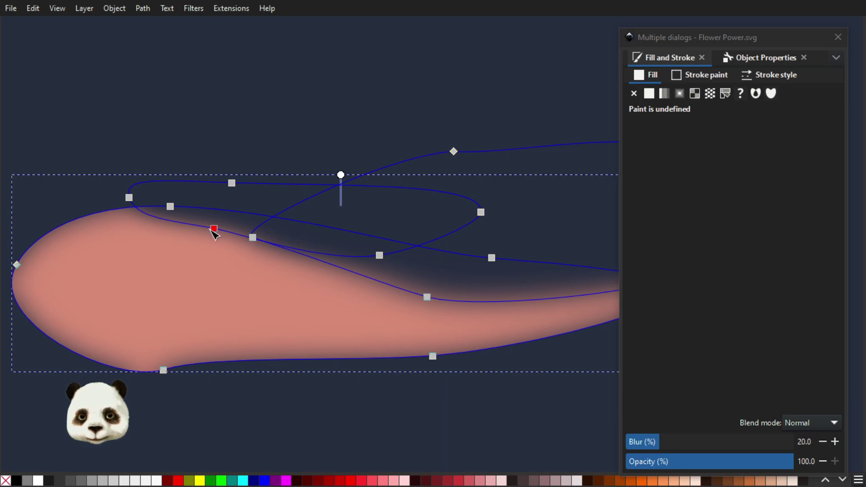
left_click_drag(211, 229, 206, 230)
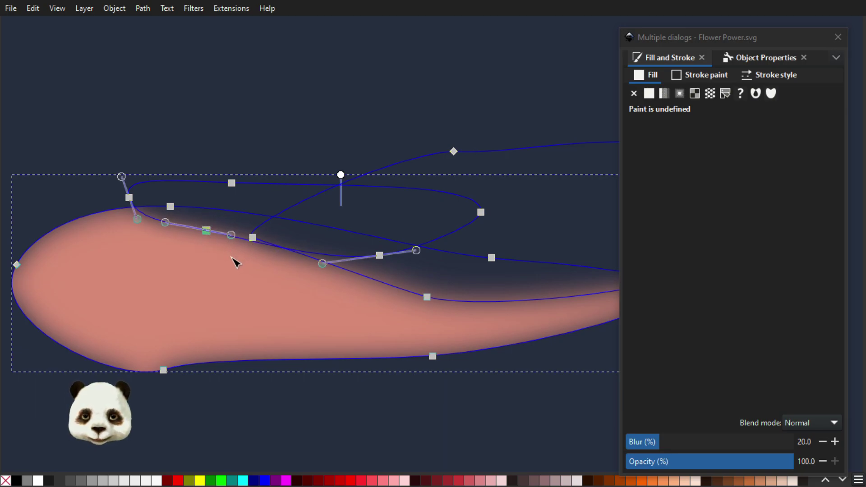
key("Delete")
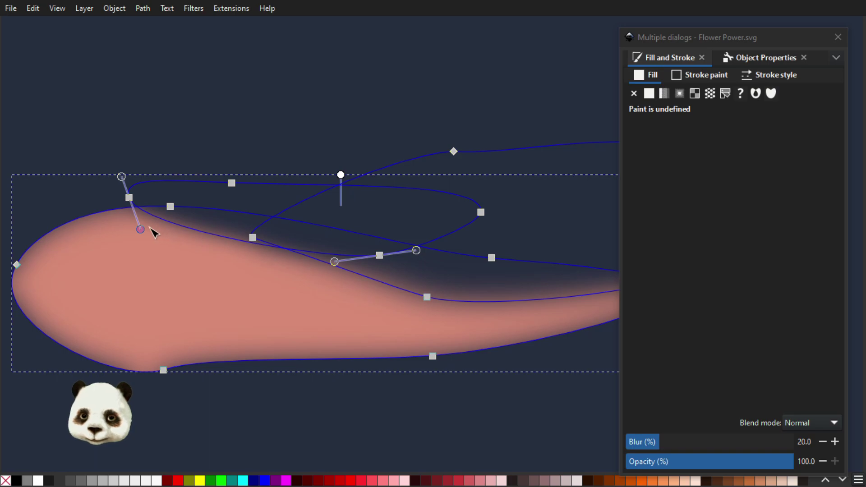
left_click_drag(146, 229, 181, 225)
scroll(432, 304, "up", 3)
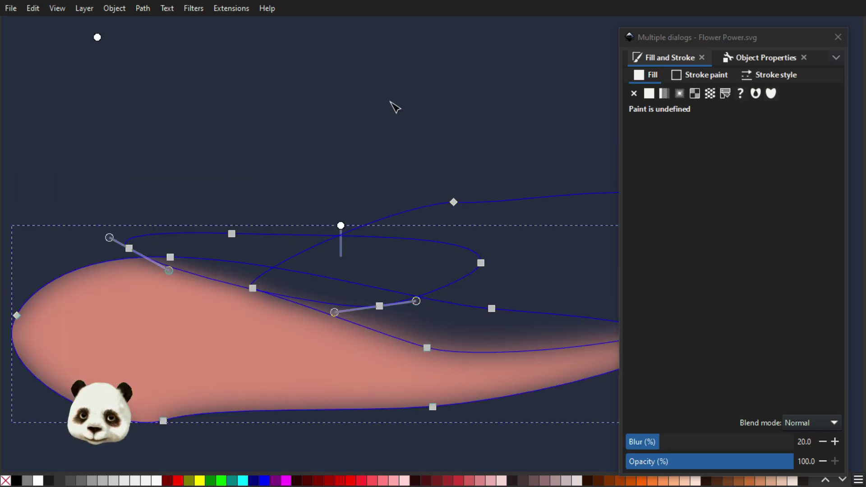
key("Escape")
scroll(419, 108, "down", 3, "ctrl")
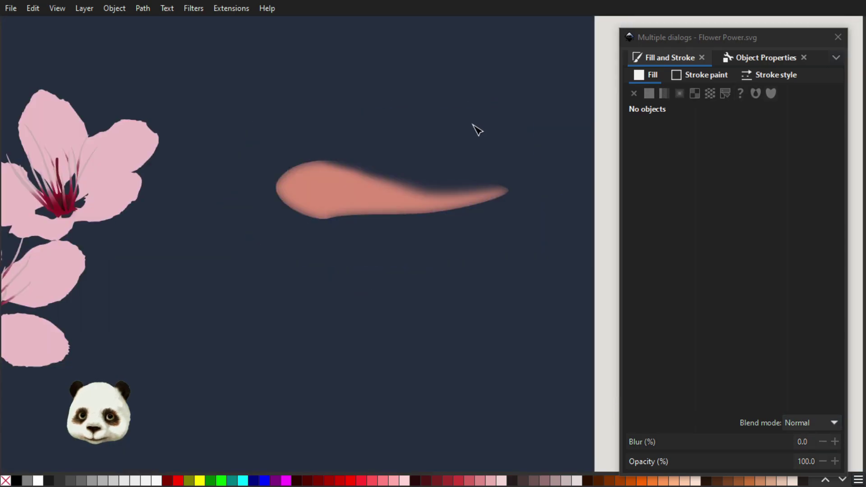
scroll(486, 112, "up", 3, "ctrl")
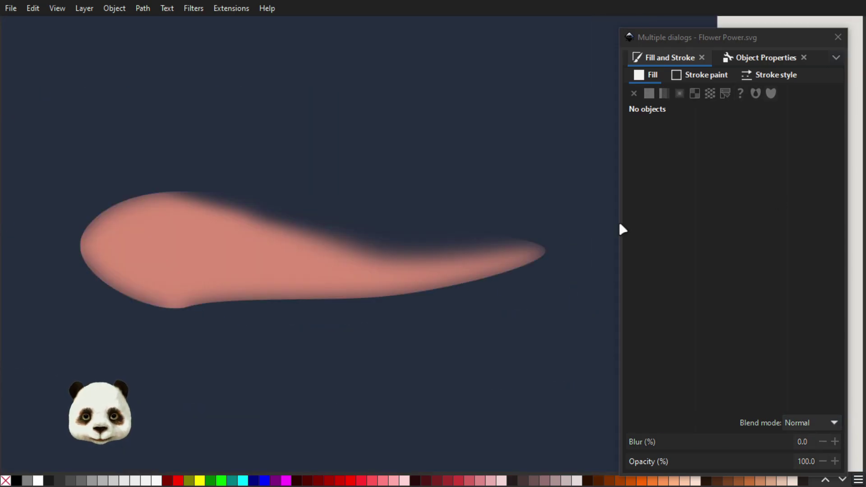
Step: Smooth the narrow-end mask shape's lower edge by reshaping the curve at its node near the teardrop's narrowing with the node's handle
left_click(401, 257)
left_click(373, 255)
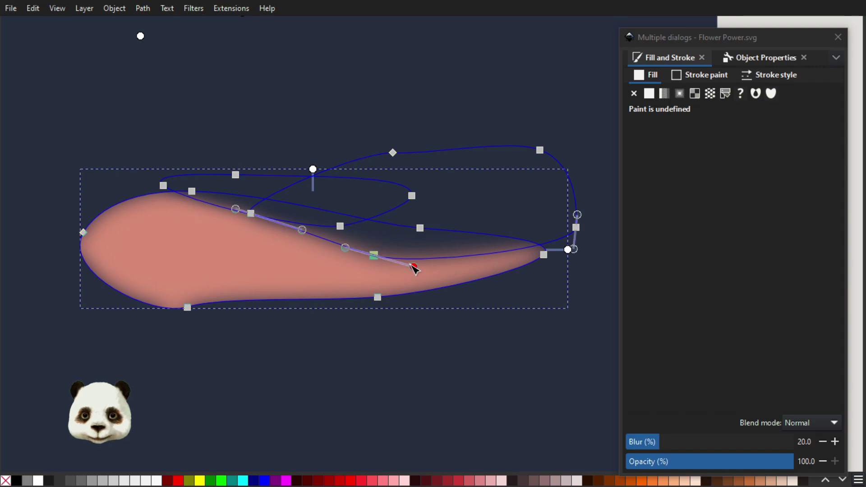
mouse_move(414, 267)
left_mouse_down()
mouse_move(425, 269)
mouse_move(427, 257)
left_mouse_up()
Step: Add a node to the mask shape's lower edge, move its far end node outward and the added node onto the teardrop's tip, and deselect everything
left_click_drag(577, 228, 430, 198)
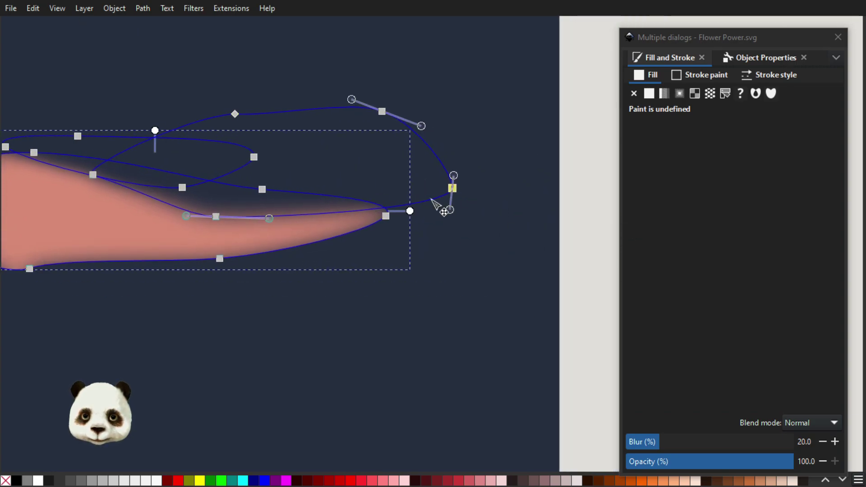
double_click(422, 202)
left_click_drag(452, 189, 548, 236)
left_click_drag(422, 202, 403, 209)
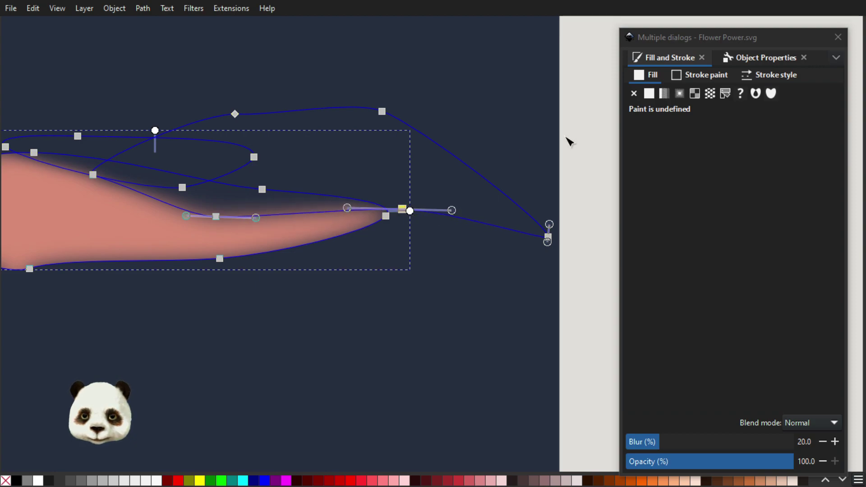
double_click(594, 134)
scroll(591, 135, "down", 3)
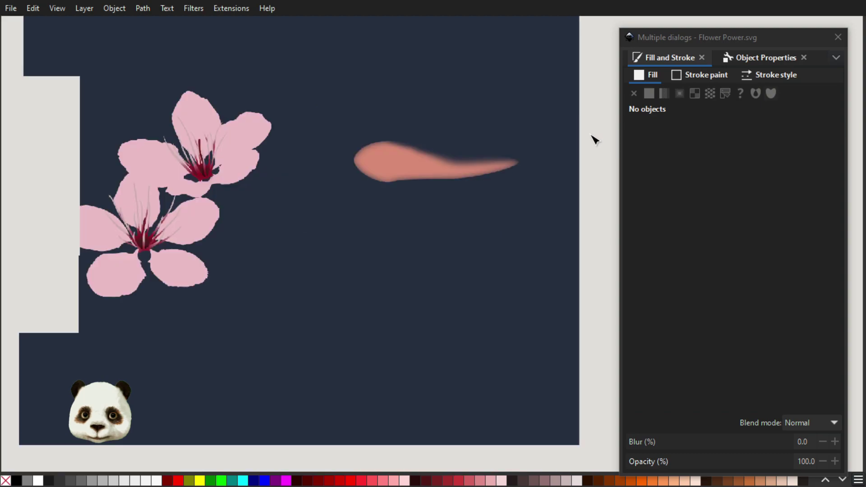
scroll(567, 128, "up", 2)
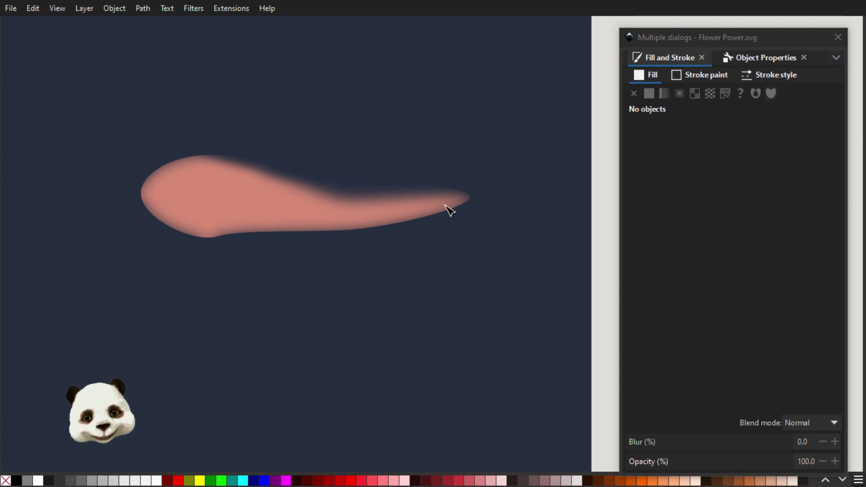
scroll(408, 218, "down", 2)
scroll(359, 208, "up", 2)
scroll(356, 191, "up", 1)
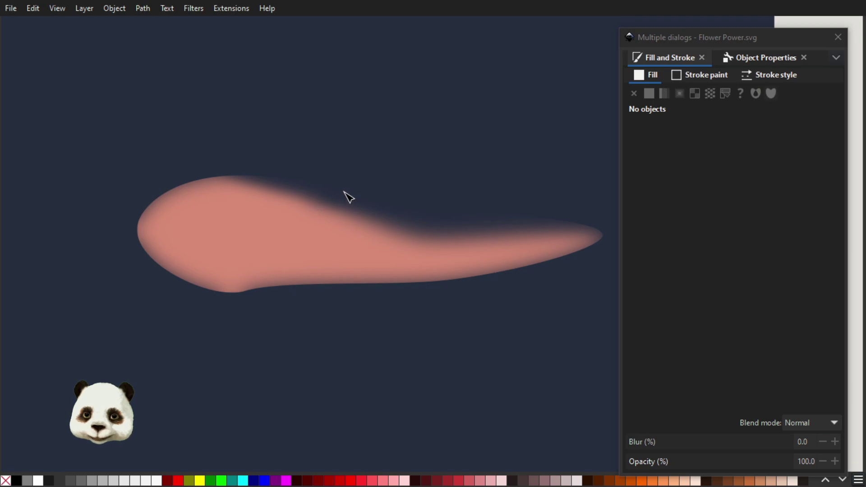
Step: Examine the soft shading of the filaments, pistil and dark centre of the lower flower, both as a whole and close up
scroll(496, 264, "down", 4)
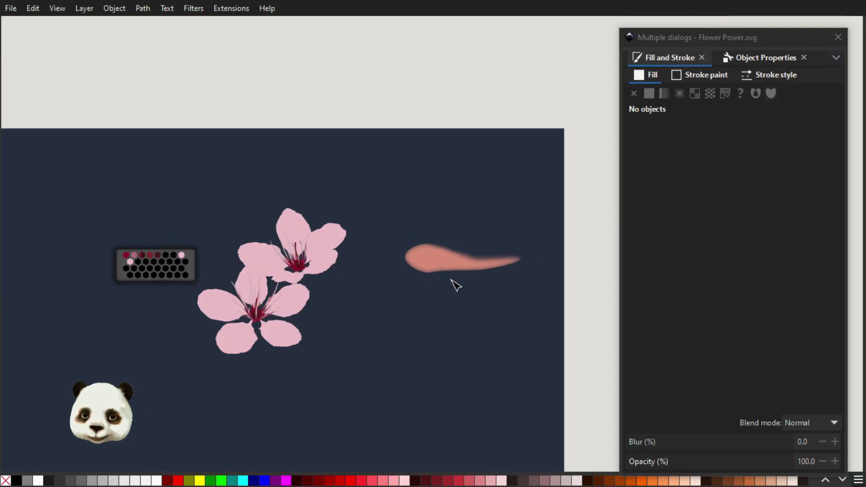
scroll(328, 344, "up", 2)
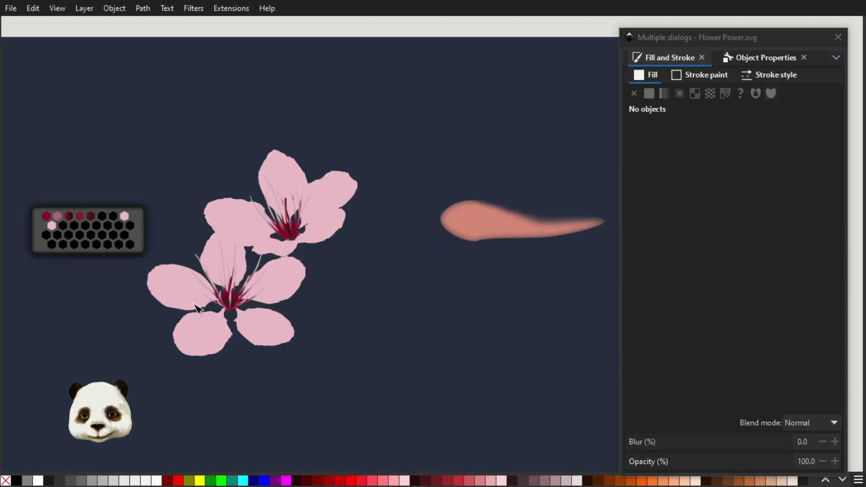
scroll(204, 311, "up", 4)
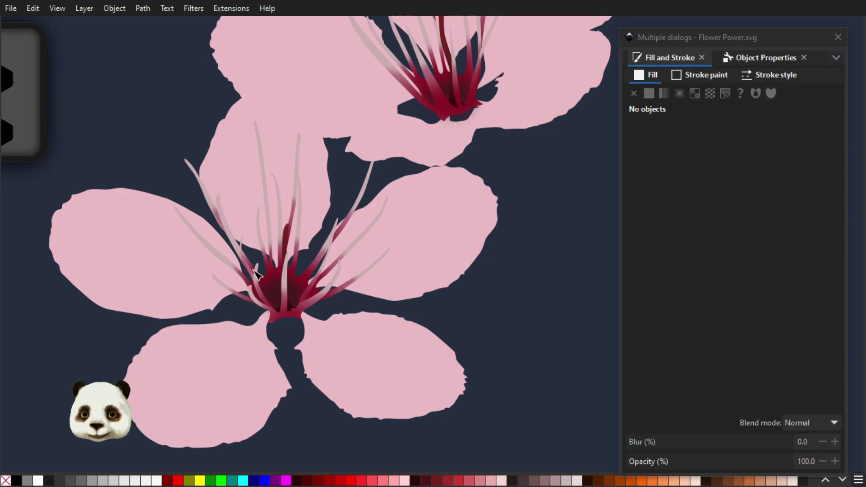
scroll(298, 358, "down", 3)
scroll(350, 248, "up", 6)
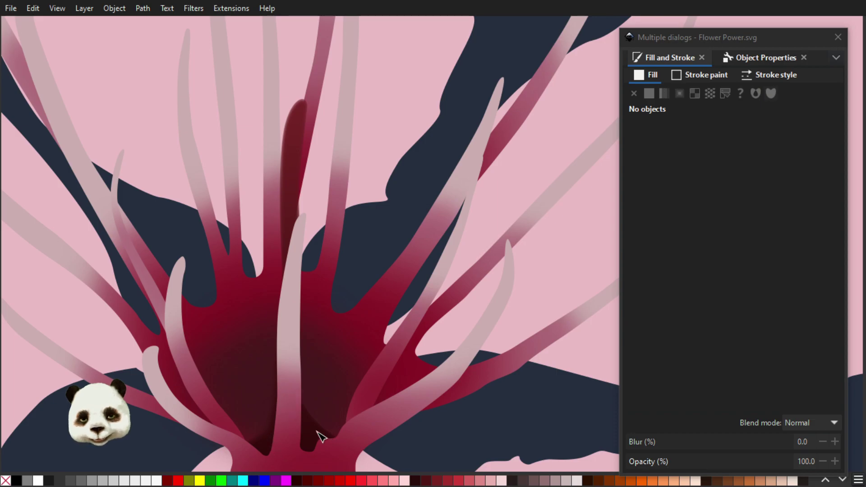
scroll(294, 432, "down", 1)
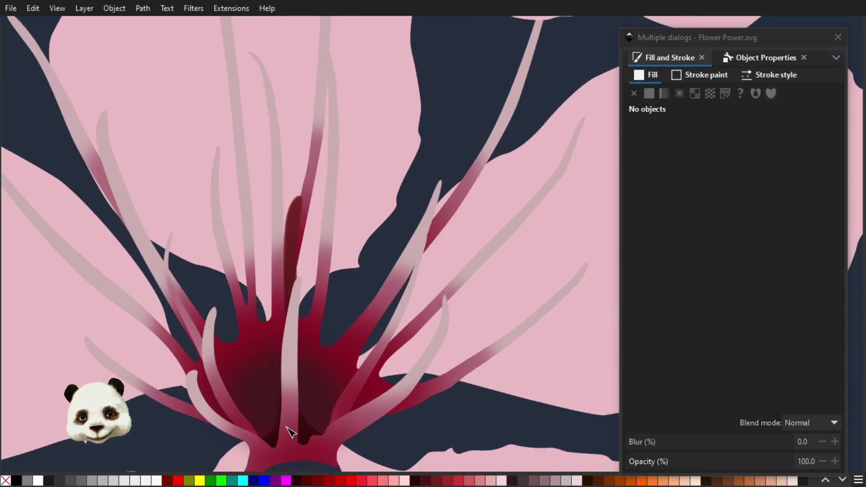
scroll(291, 432, "down", 3)
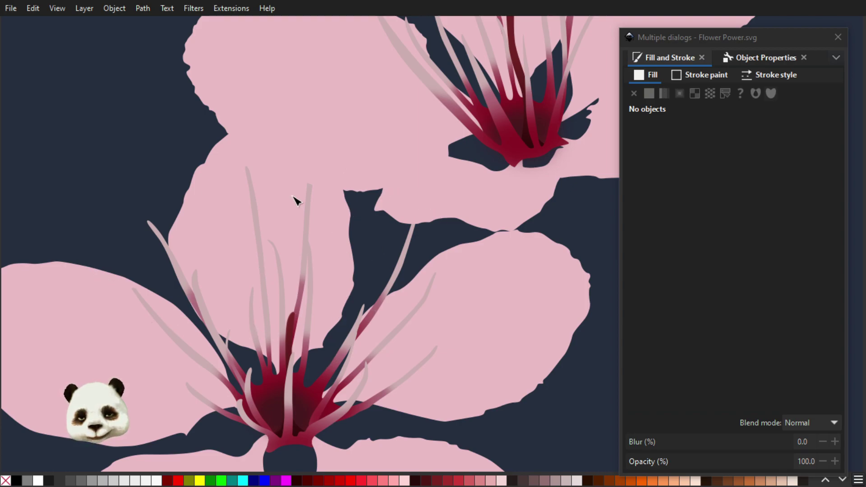
scroll(331, 270, "down", 5)
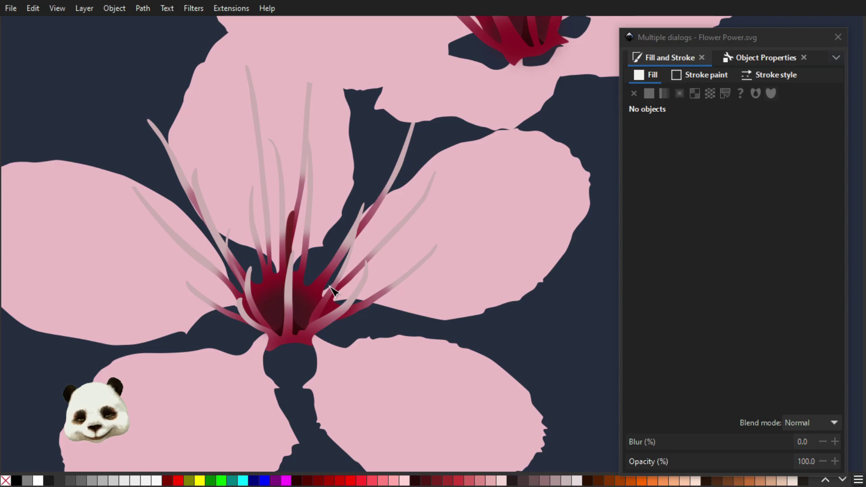
scroll(332, 291, "down", 3)
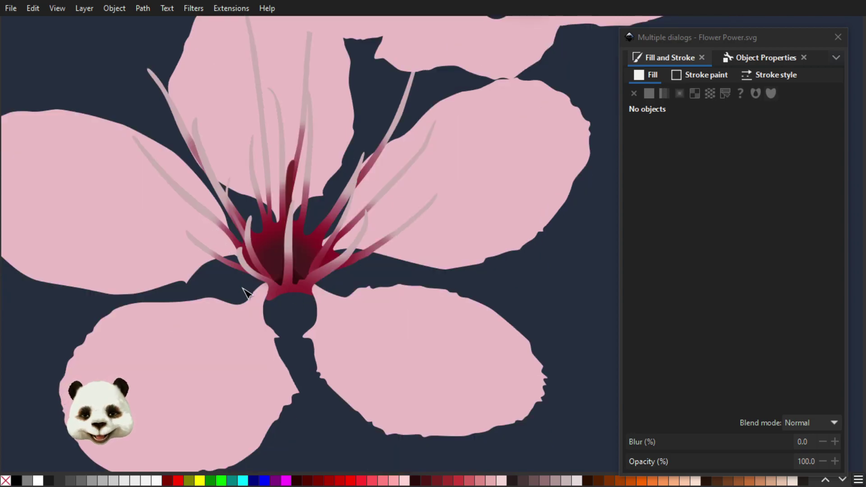
scroll(248, 297, "up", 2)
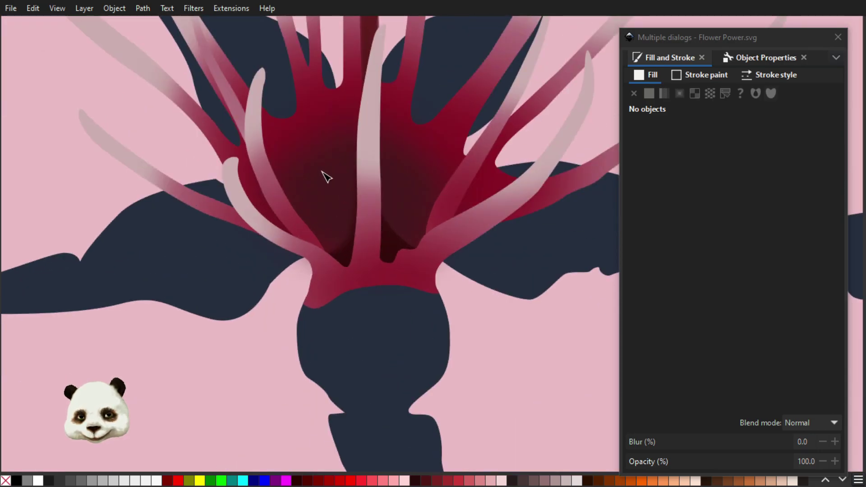
scroll(323, 176, "up", 2)
scroll(324, 193, "down", 4)
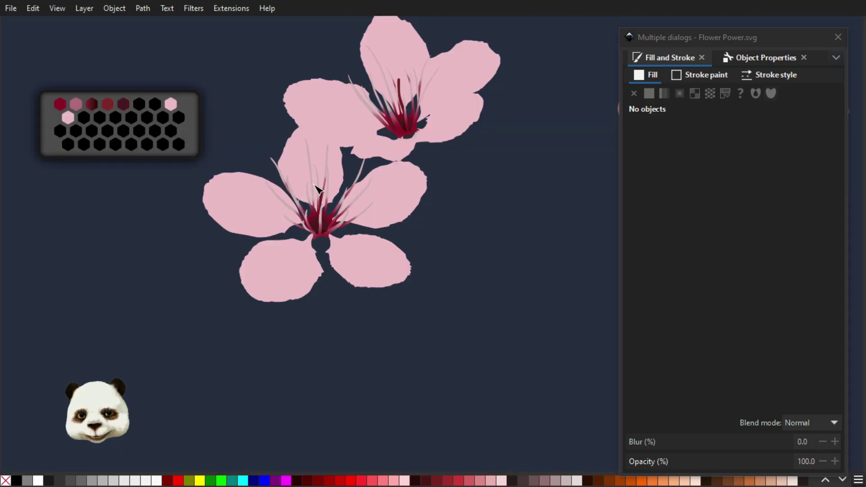
scroll(308, 216, "up", 6)
left_click_drag(364, 175, 351, 286)
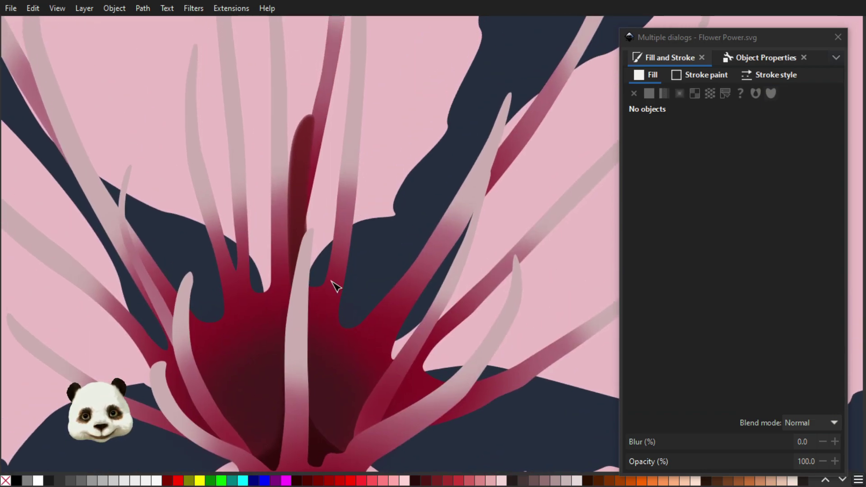
scroll(373, 284, "down", 1)
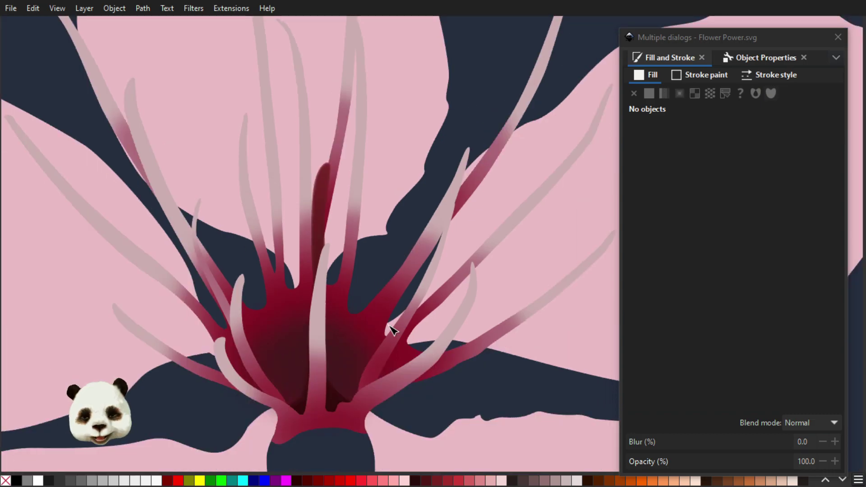
scroll(379, 316, "up", 1)
scroll(373, 313, "down", 2)
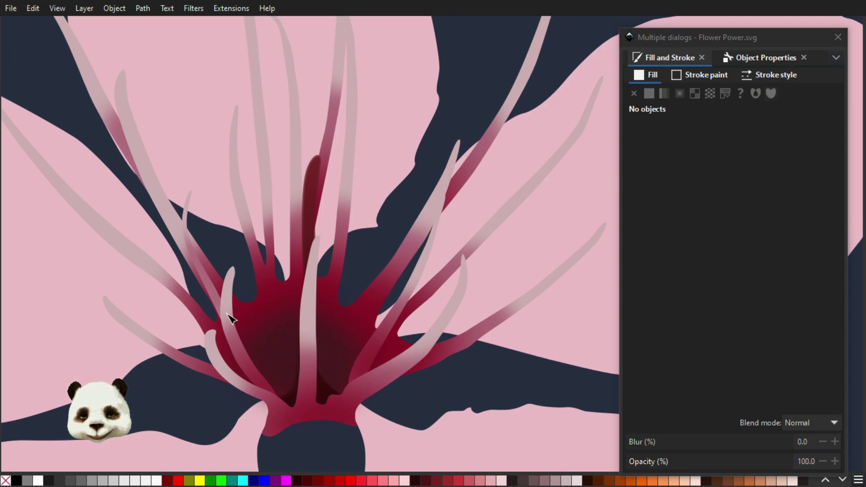
scroll(367, 279, "down", 2)
scroll(361, 293, "up", 3)
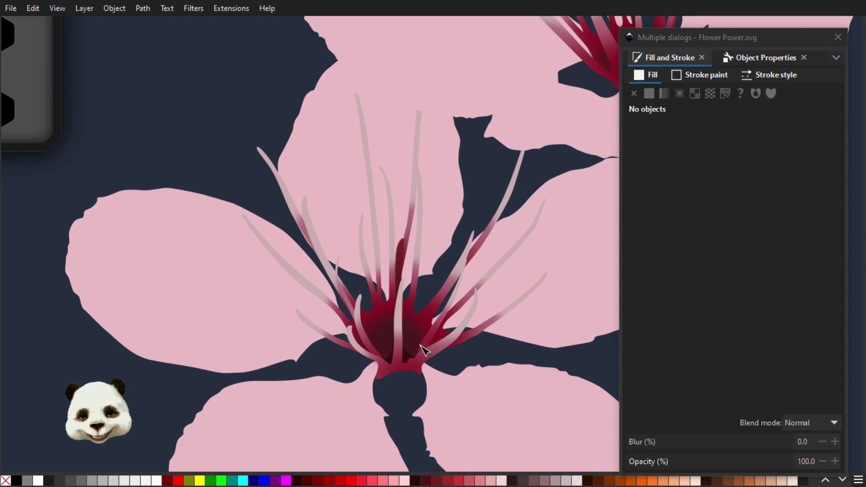
scroll(422, 350, "up", 2)
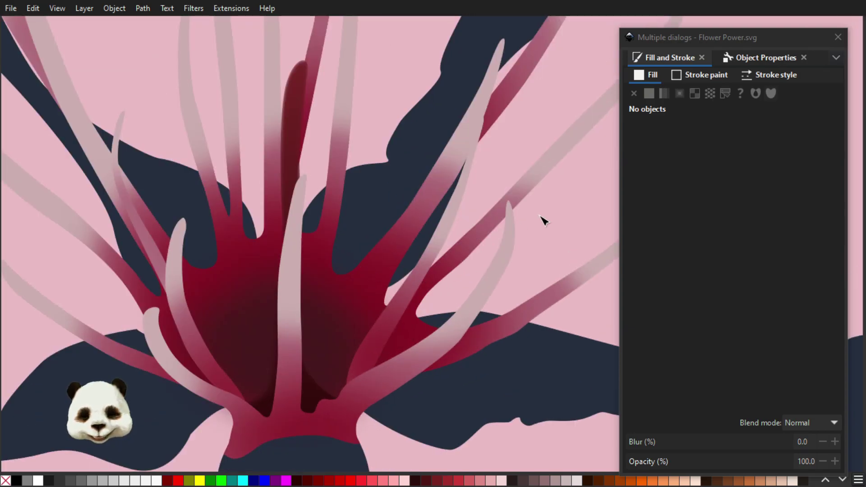
Step: Select all objects of the .Filament_base class through Selectors and CSS, inspect their shared filter and fill swatch, and clear the selection
mouse_move(865, 41)
left_mouse_down()
mouse_move(675, 41)
mouse_move(671, 33)
left_mouse_up()
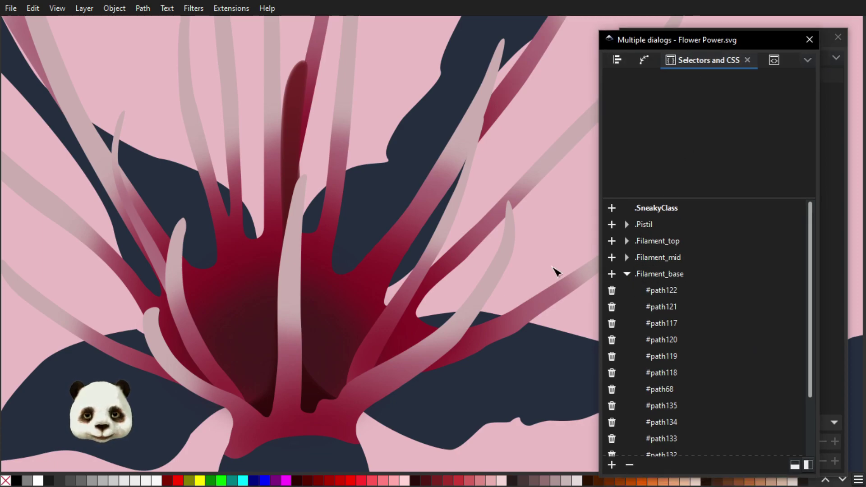
left_click(652, 276)
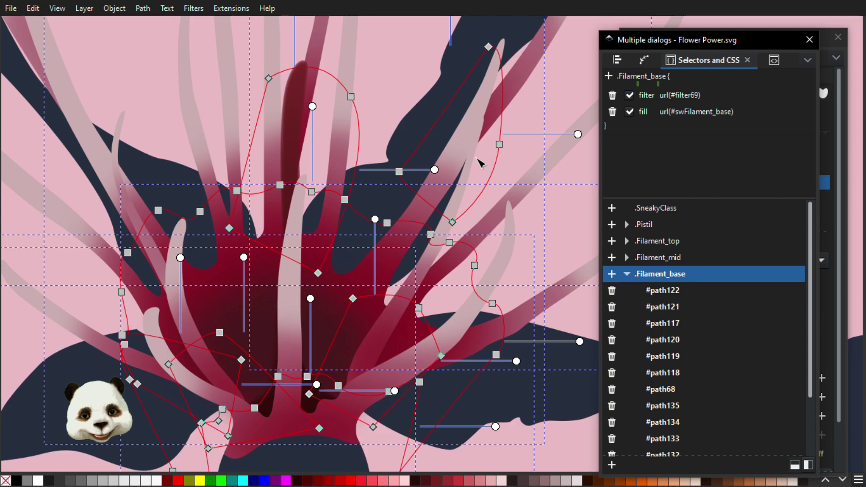
left_click_drag(644, 43, 848, 57)
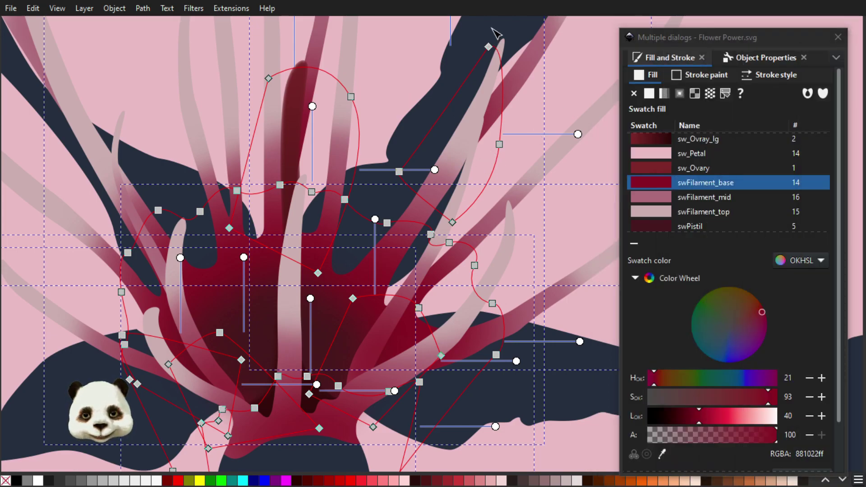
key("Escape")
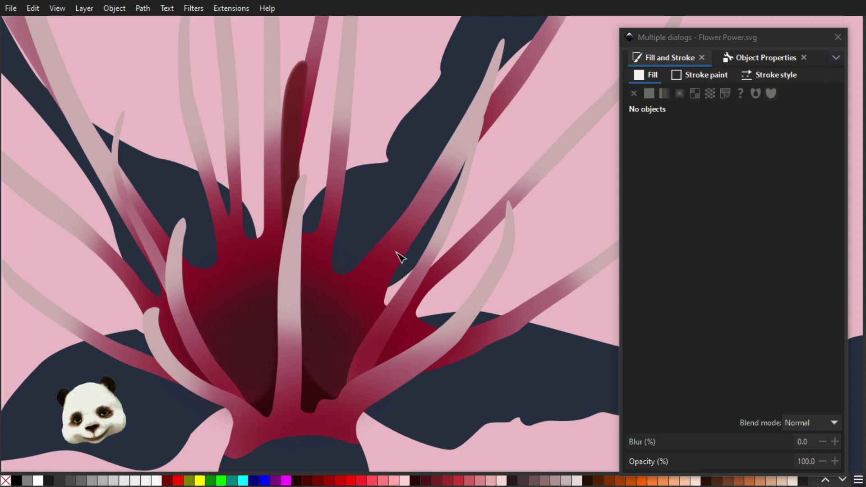
Step: Inspect a filament's edge at very high magnification and the colour transitions from the filaments into the lower flower's base
scroll(325, 277, "up", 3)
scroll(294, 219, "up", 2)
scroll(473, 311, "up", 2)
scroll(452, 286, "up", 1)
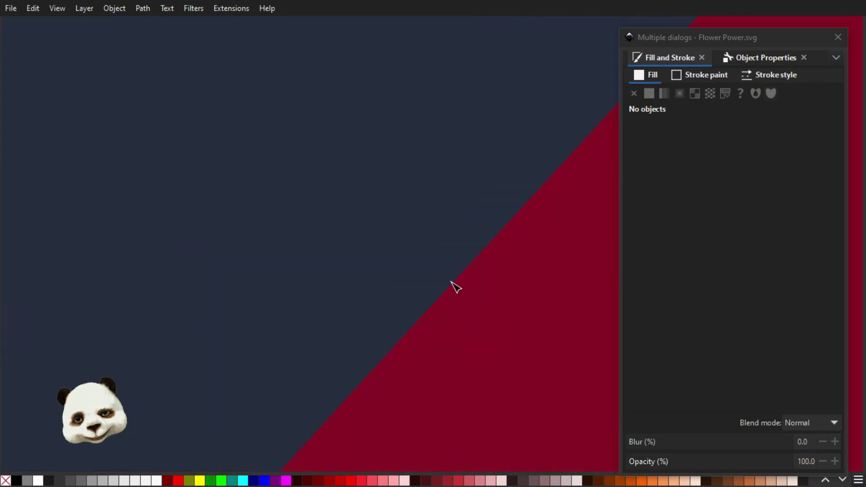
scroll(452, 294, "down", 8)
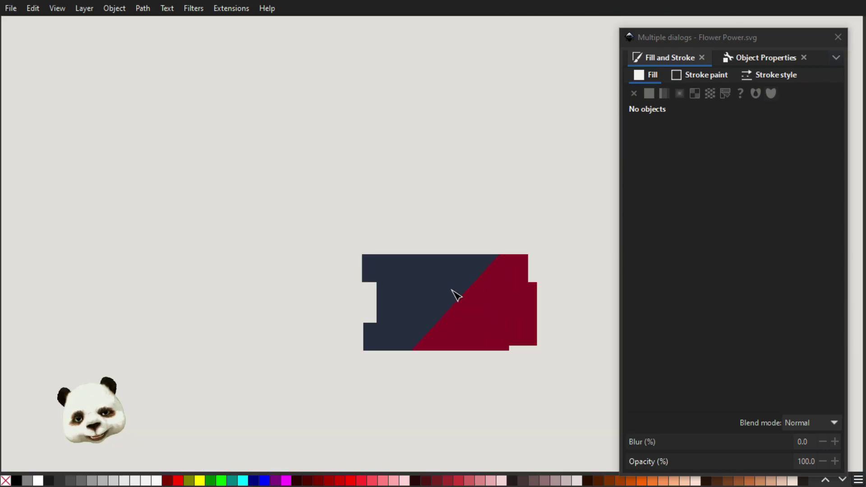
left_click_drag(515, 300, 378, 354)
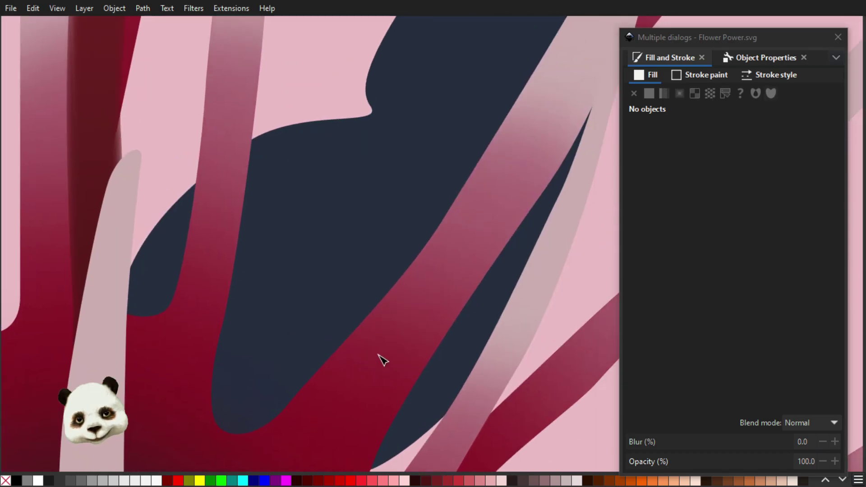
scroll(378, 355, "down", 2)
scroll(414, 314, "up", 1)
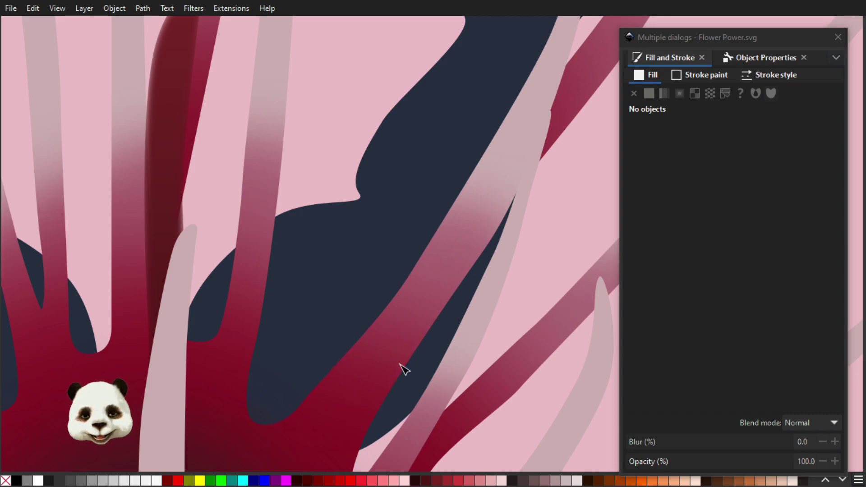
scroll(412, 368, "down", 2)
left_click_drag(411, 368, 459, 241)
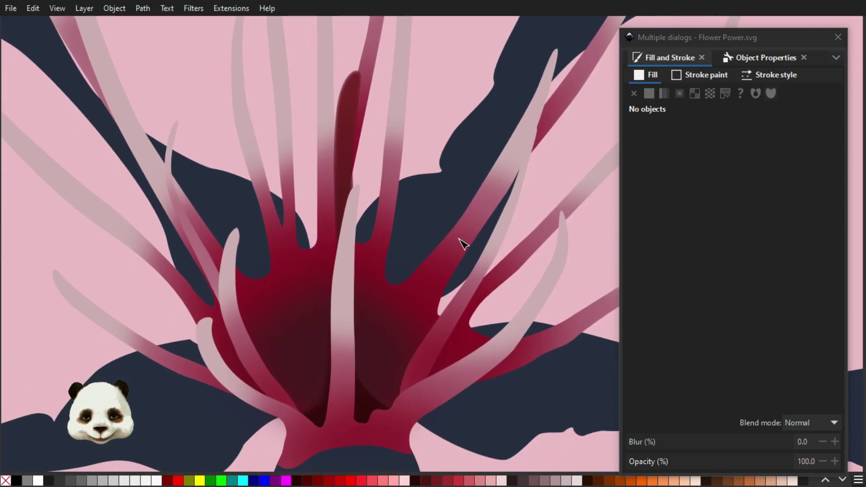
scroll(440, 302, "down", 1)
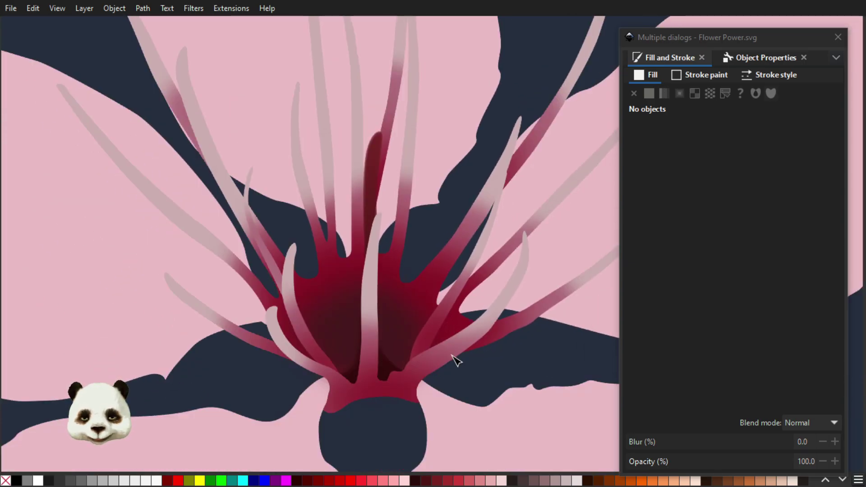
scroll(420, 354, "down", 2)
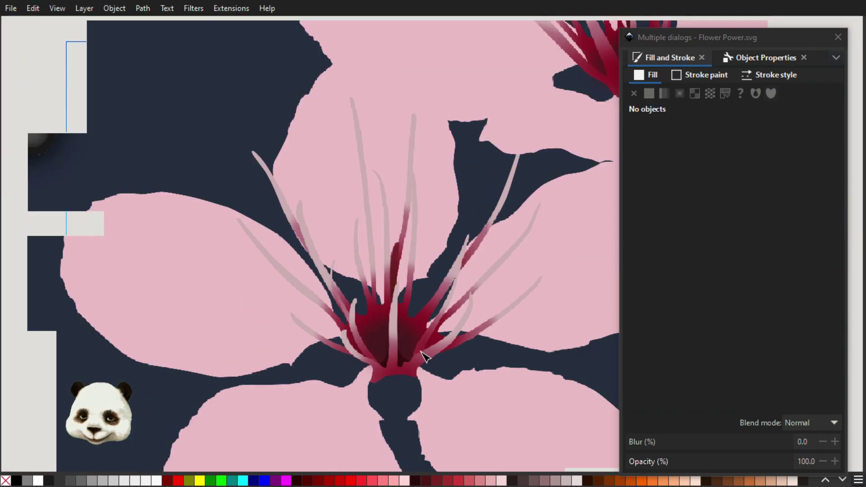
left_click_drag(464, 377, 378, 331)
scroll(321, 343, "up", 1)
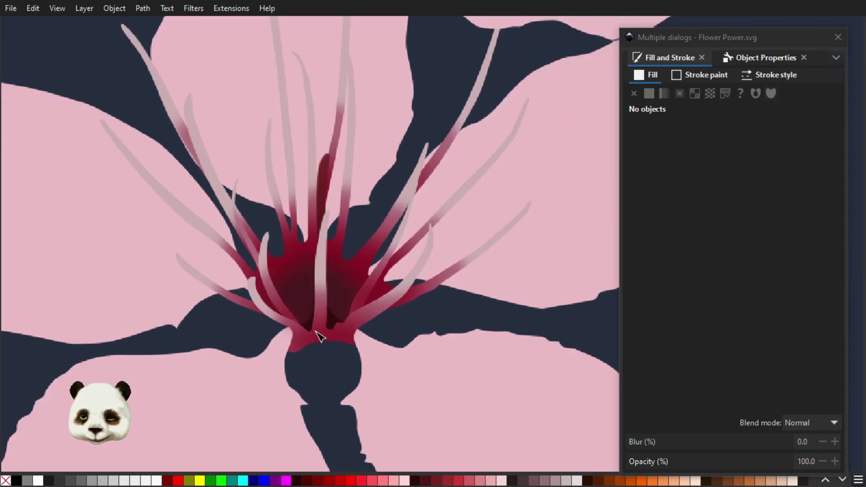
scroll(329, 352, "down", 1)
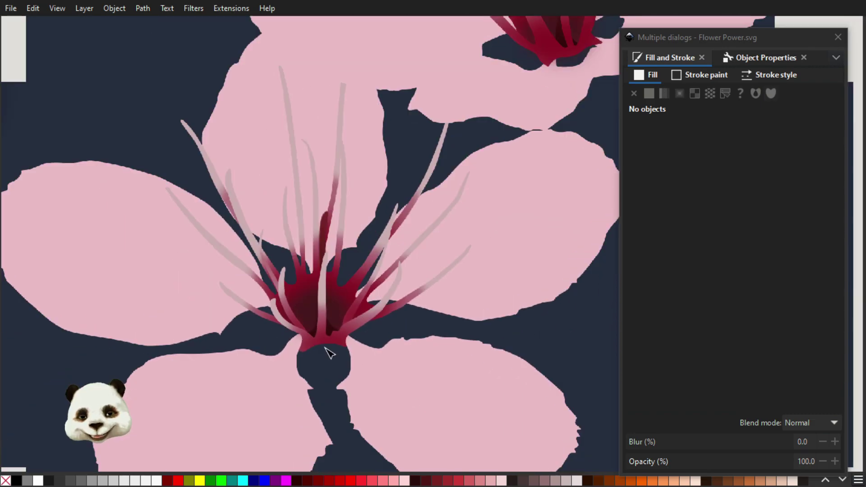
scroll(324, 208, "up", 2)
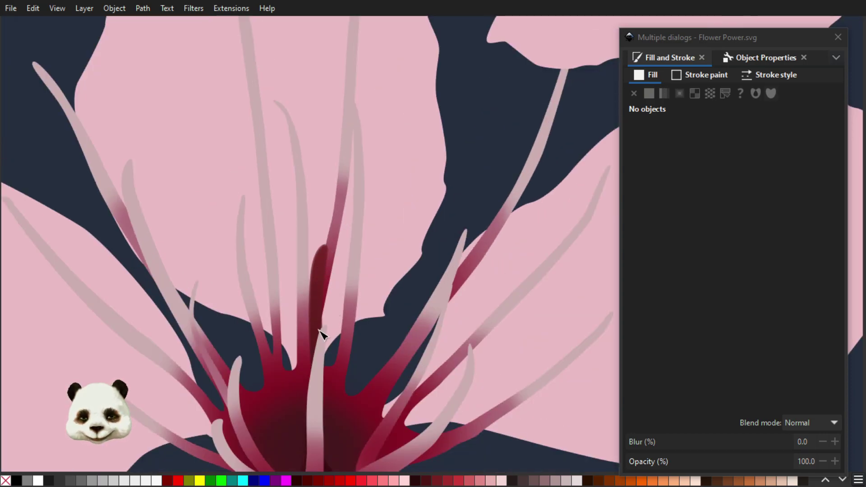
Step: Examine the dark shading between the filaments where they merge into the lower flower's base, both close up and as a whole
left_click_drag(356, 389, 391, 286)
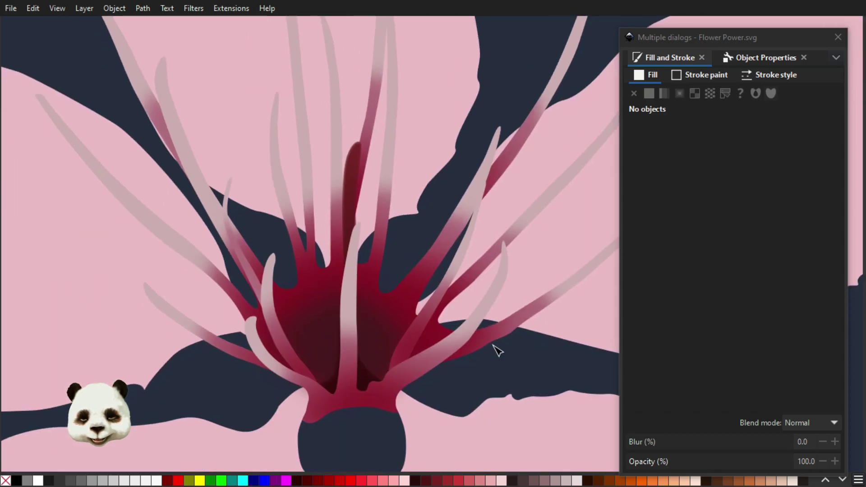
scroll(380, 364, "up", 4)
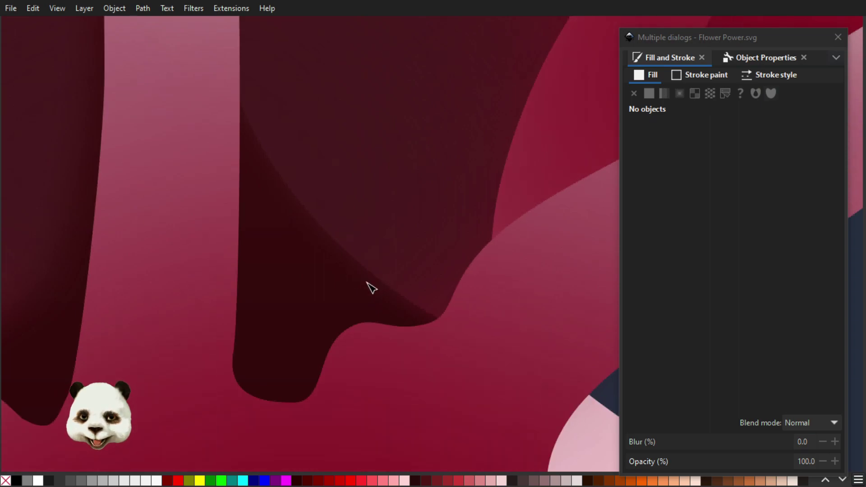
scroll(381, 280, "down", 2)
scroll(381, 280, "down", 1)
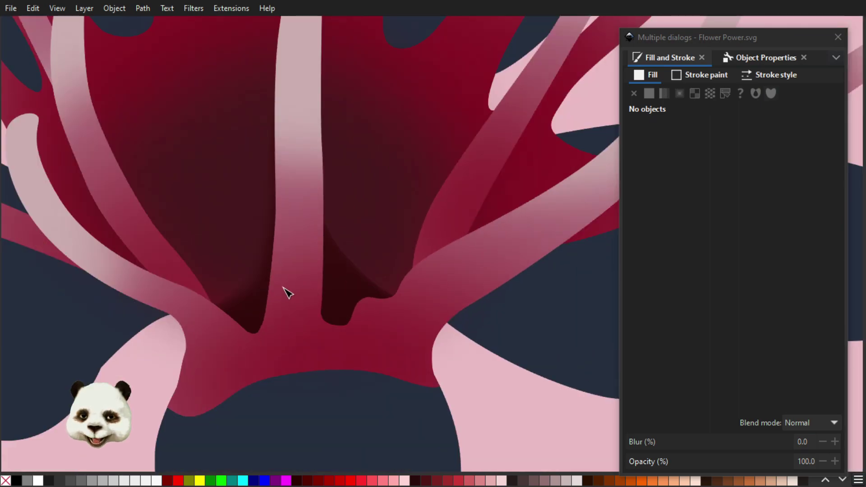
scroll(271, 290, "down", 2)
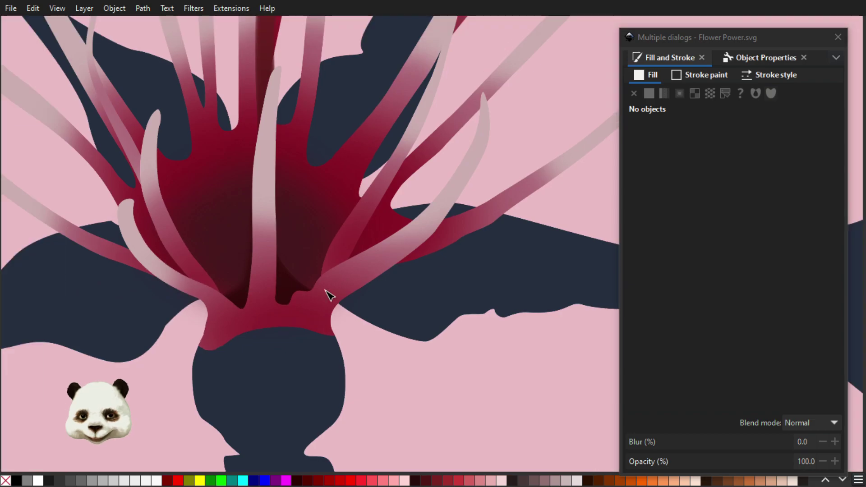
scroll(331, 300, "down", 1)
Step: Compare the soft blurred edges of the practice teardrop with the two flowers, and view the flowers together with the hexagonal swatch palette
left_click_drag(334, 320, 155, 401)
scroll(220, 362, "down", 3)
left_click_drag(370, 339, 96, 378)
scroll(324, 340, "down", 2)
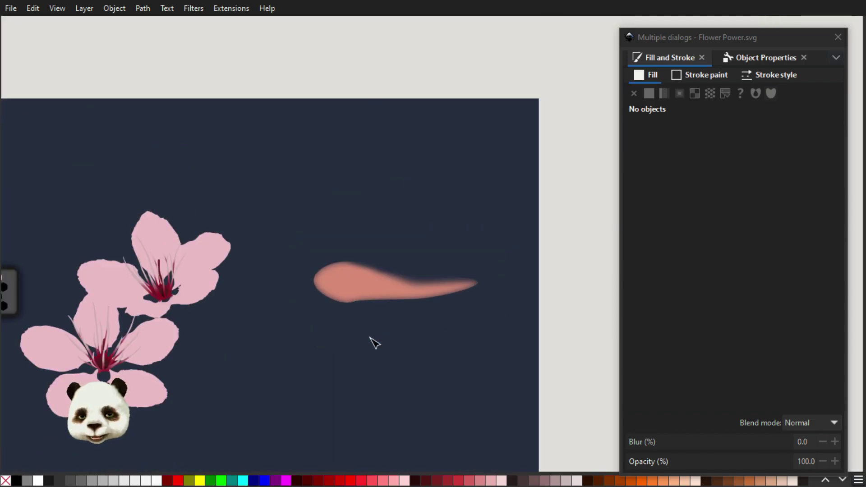
scroll(371, 342, "down", 1)
scroll(361, 329, "up", 1)
left_click_drag(230, 348, 392, 340)
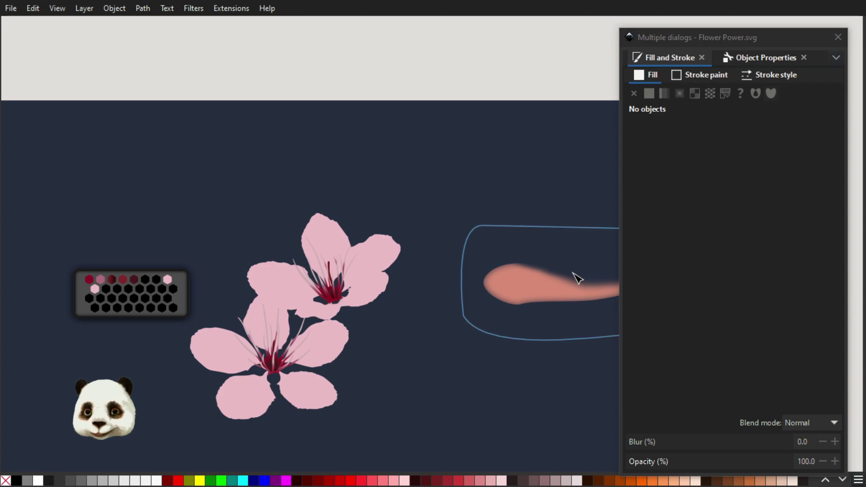
mouse_move(533, 274)
left_mouse_down()
mouse_move(464, 297)
mouse_move(386, 299)
left_mouse_up()
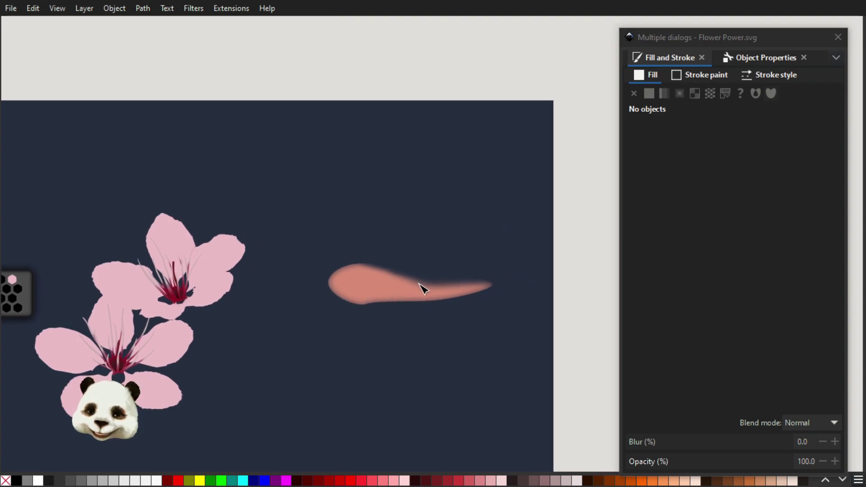
scroll(414, 285, "up", 3)
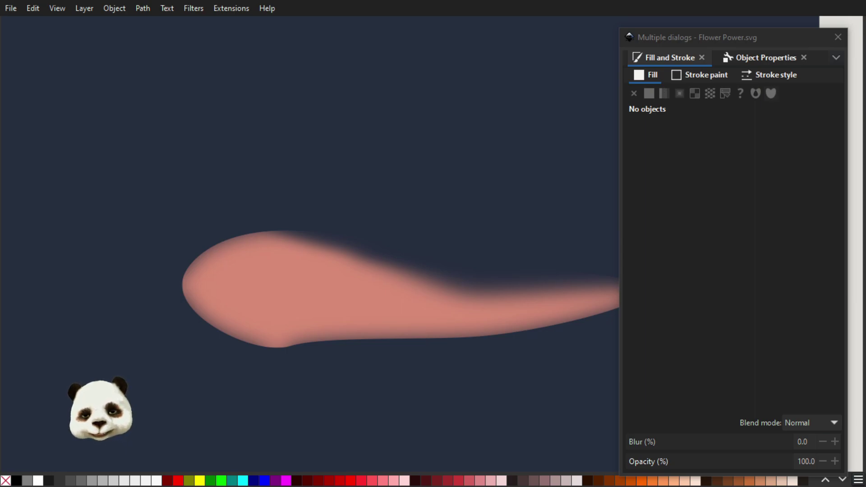
scroll(382, 199, "down", 4)
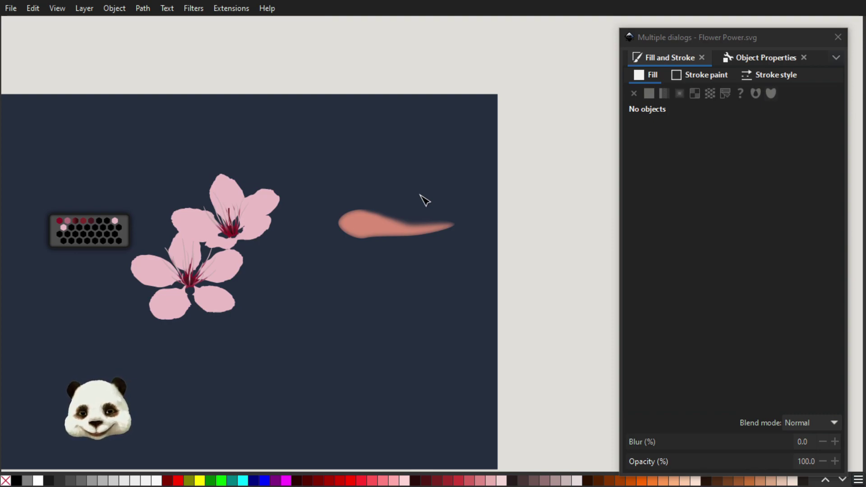
scroll(176, 294, "up", 3)
left_click_drag(442, 247, 577, 363)
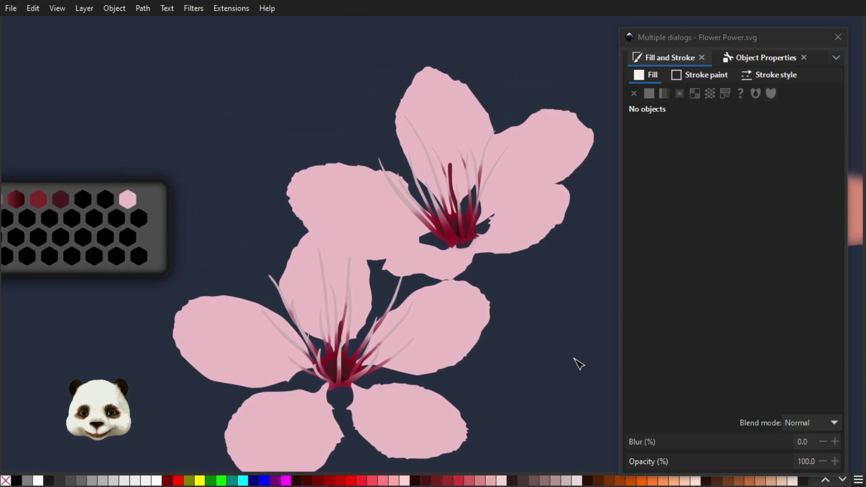
scroll(578, 364, "down", 1)
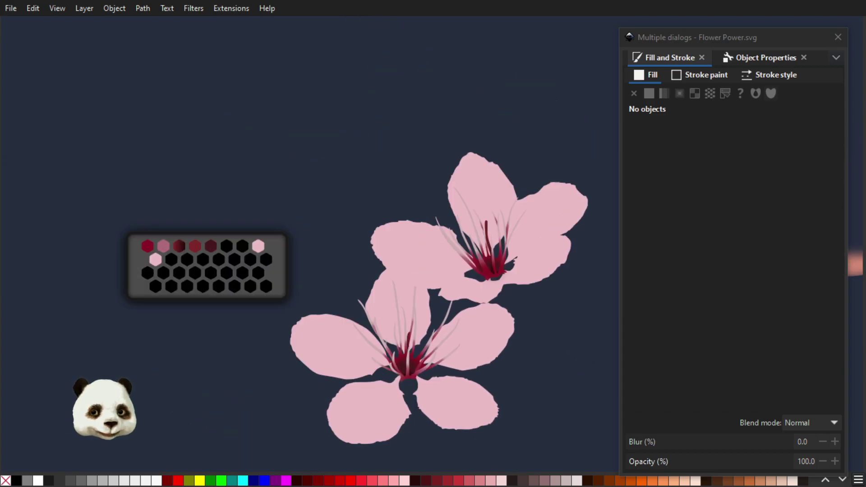